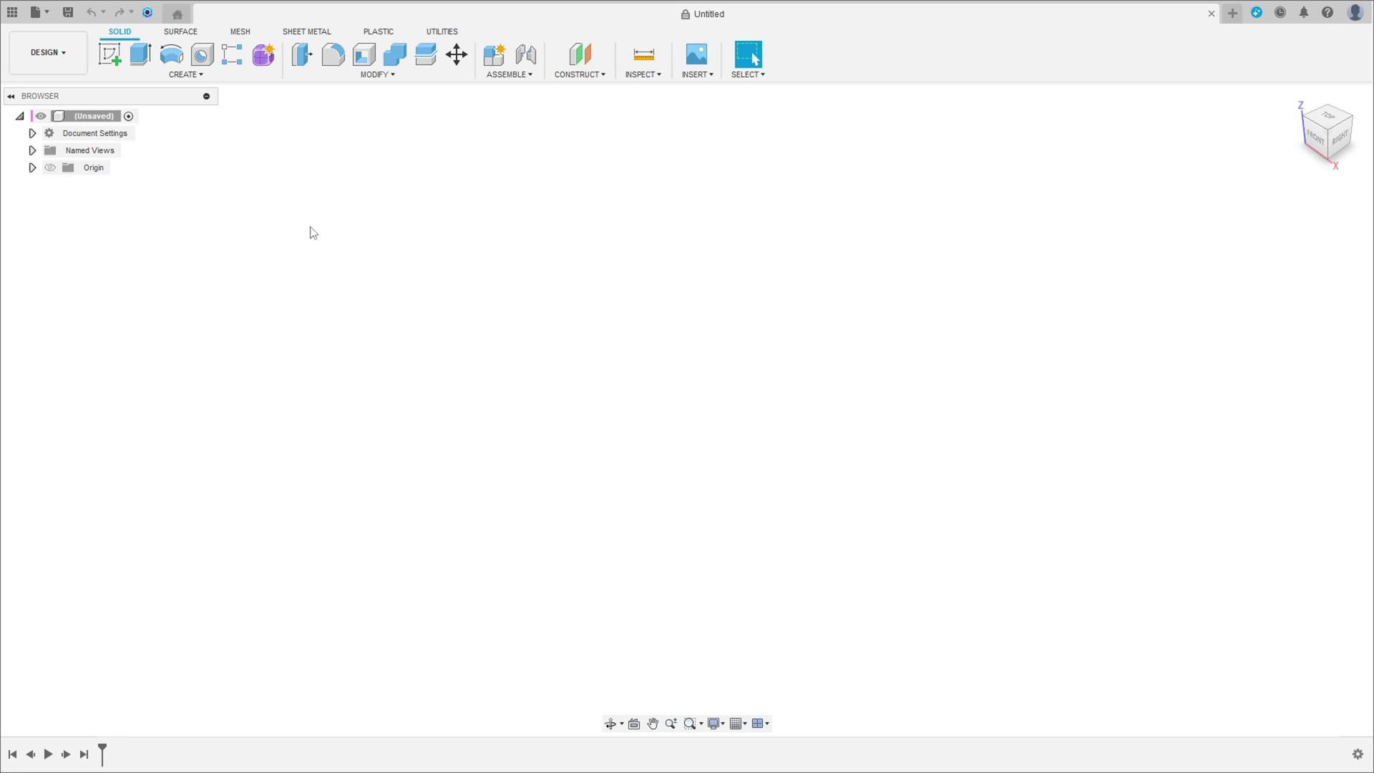
Start a sketch on the front (XZ) plane and draw a 35 mm horizontal line from the origin.
click(111, 53)
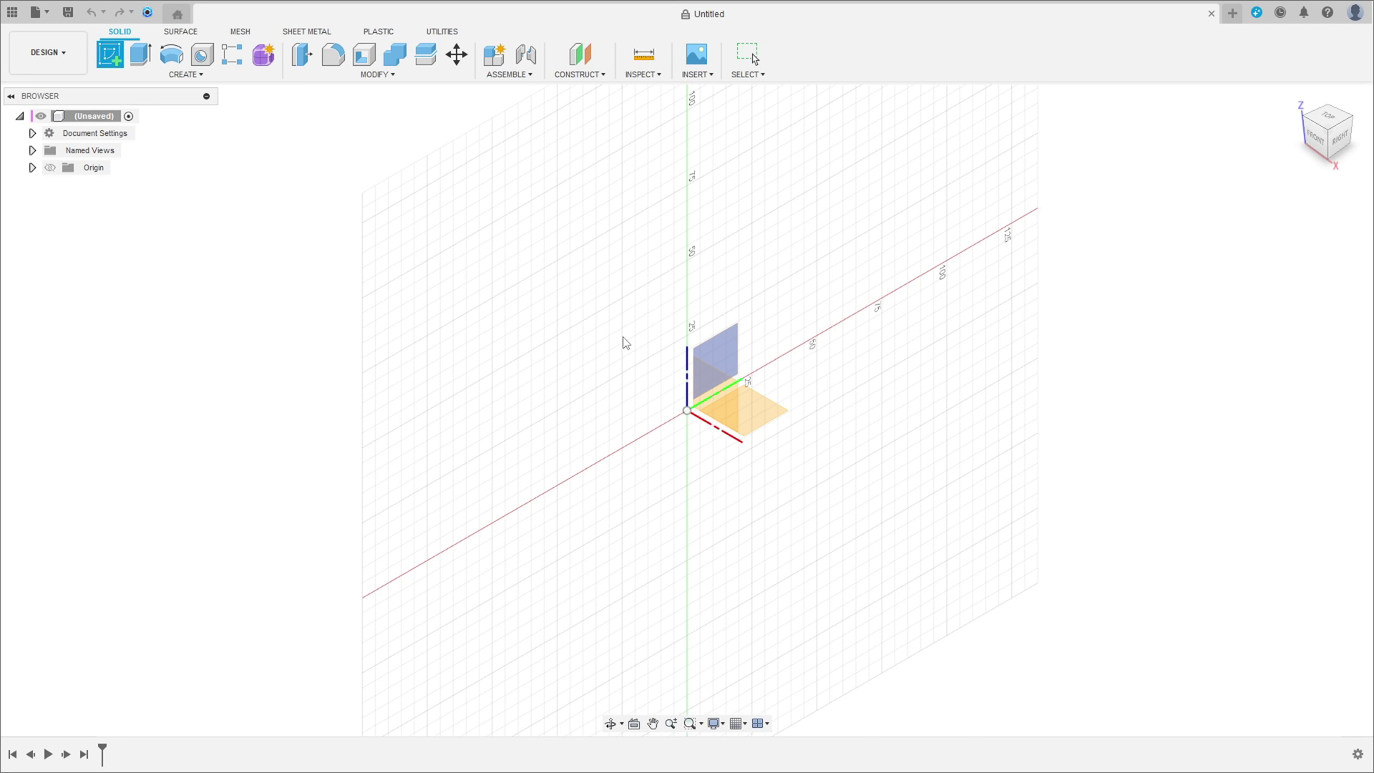
click(720, 388)
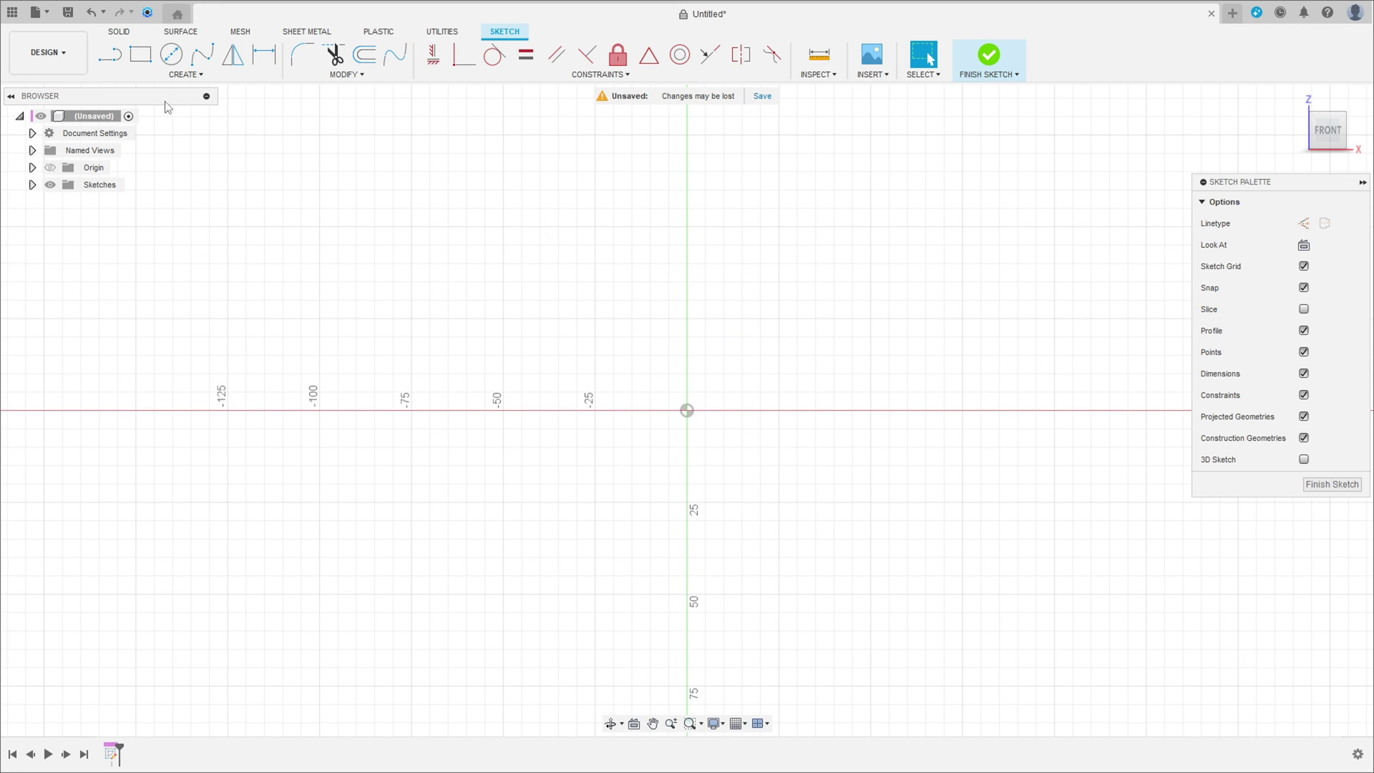
click(109, 53)
click(686, 411)
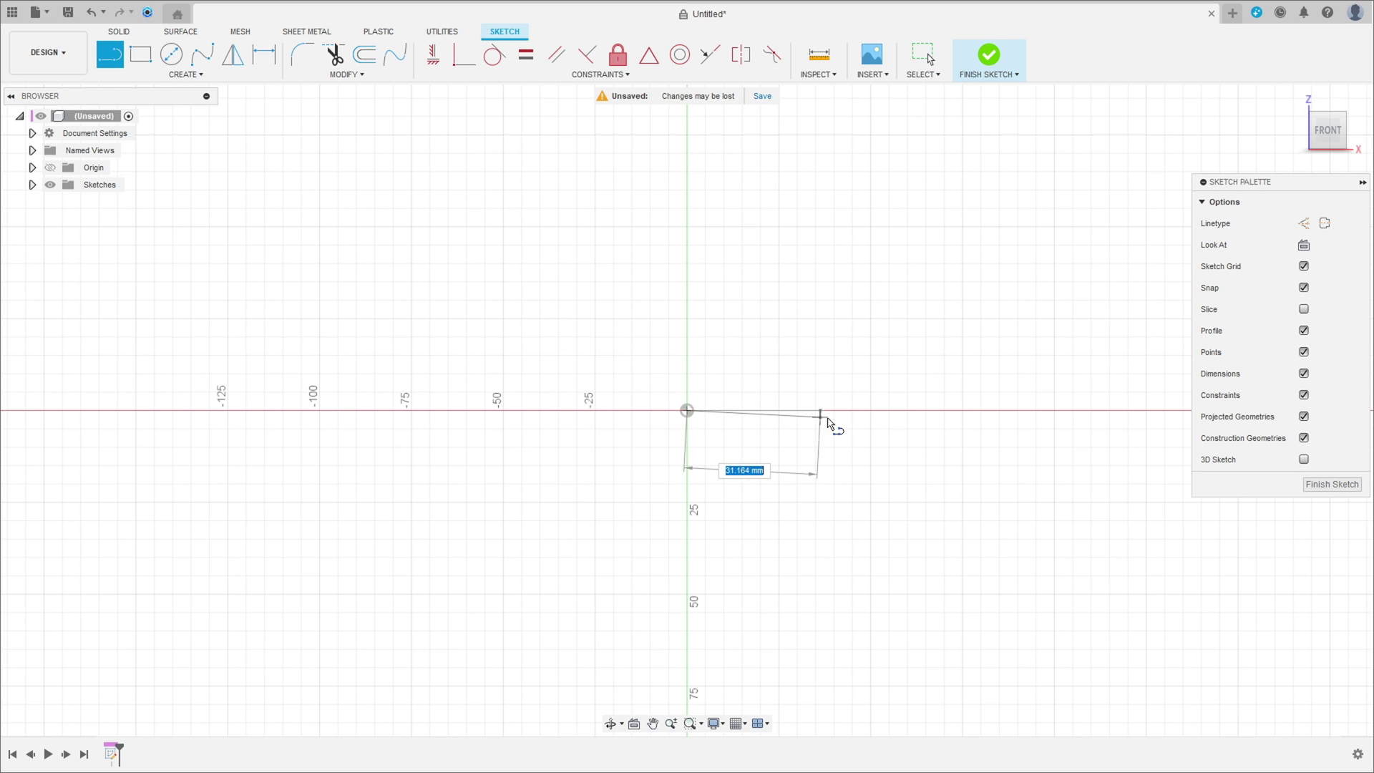
text(35)
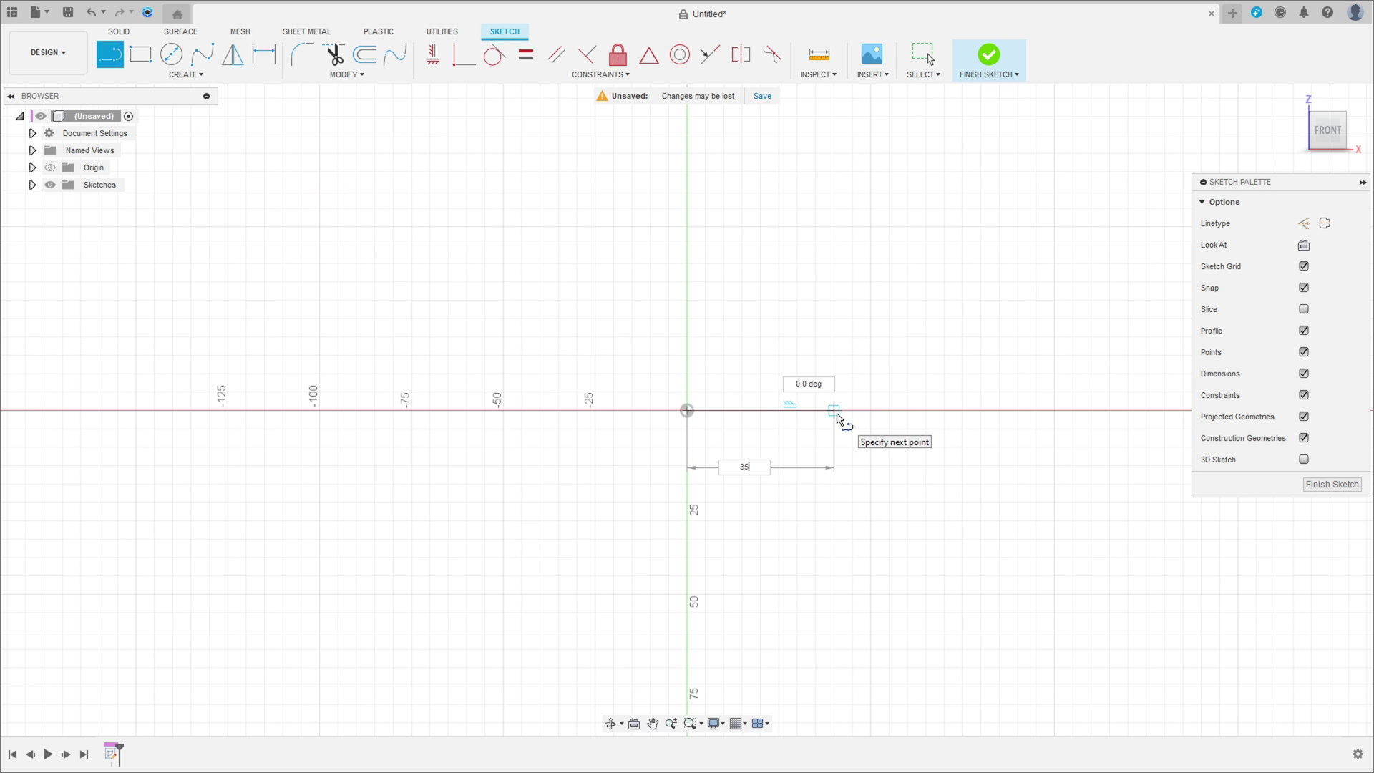
key(Return)
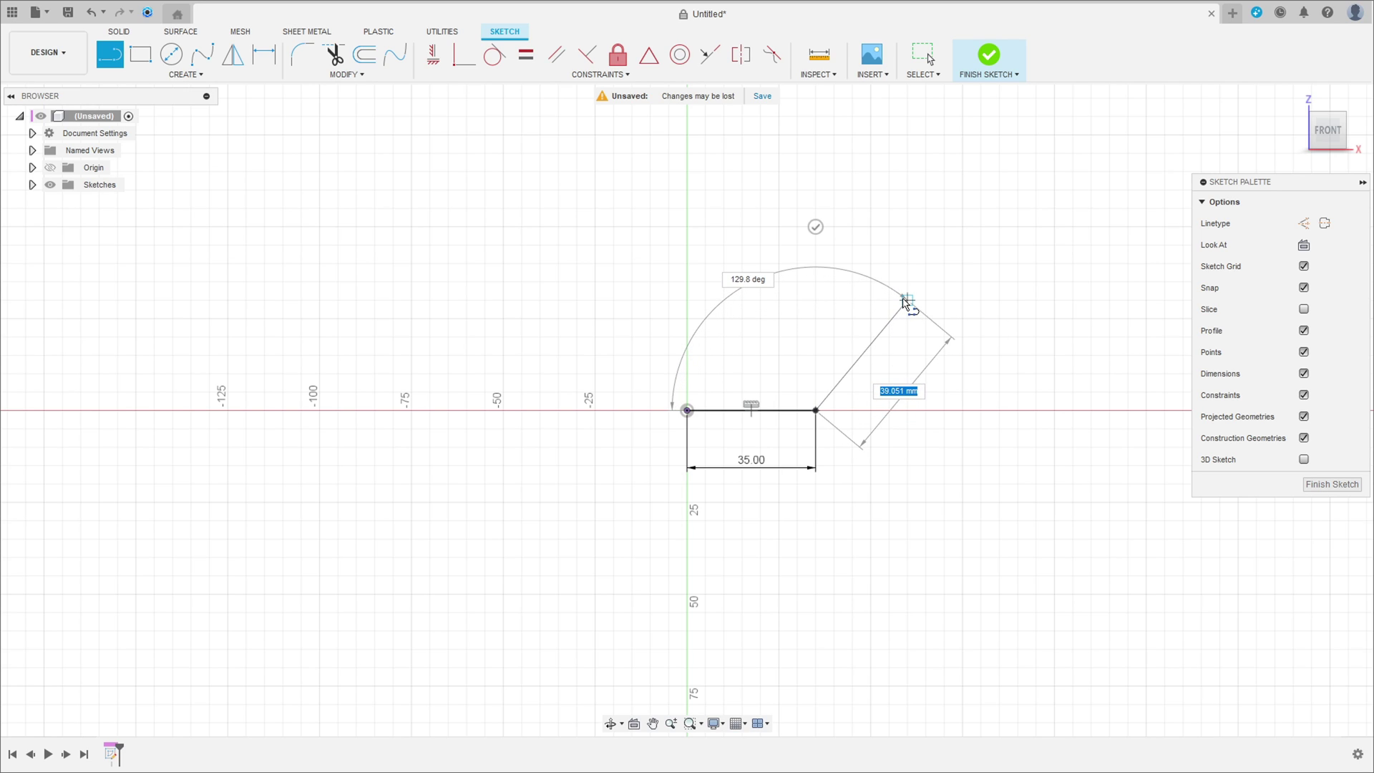
Continue with a sloped line about 39 mm long at 125° and a parallel horizontal line ending about 130 mm from the origin horizontally.
key(Tab)
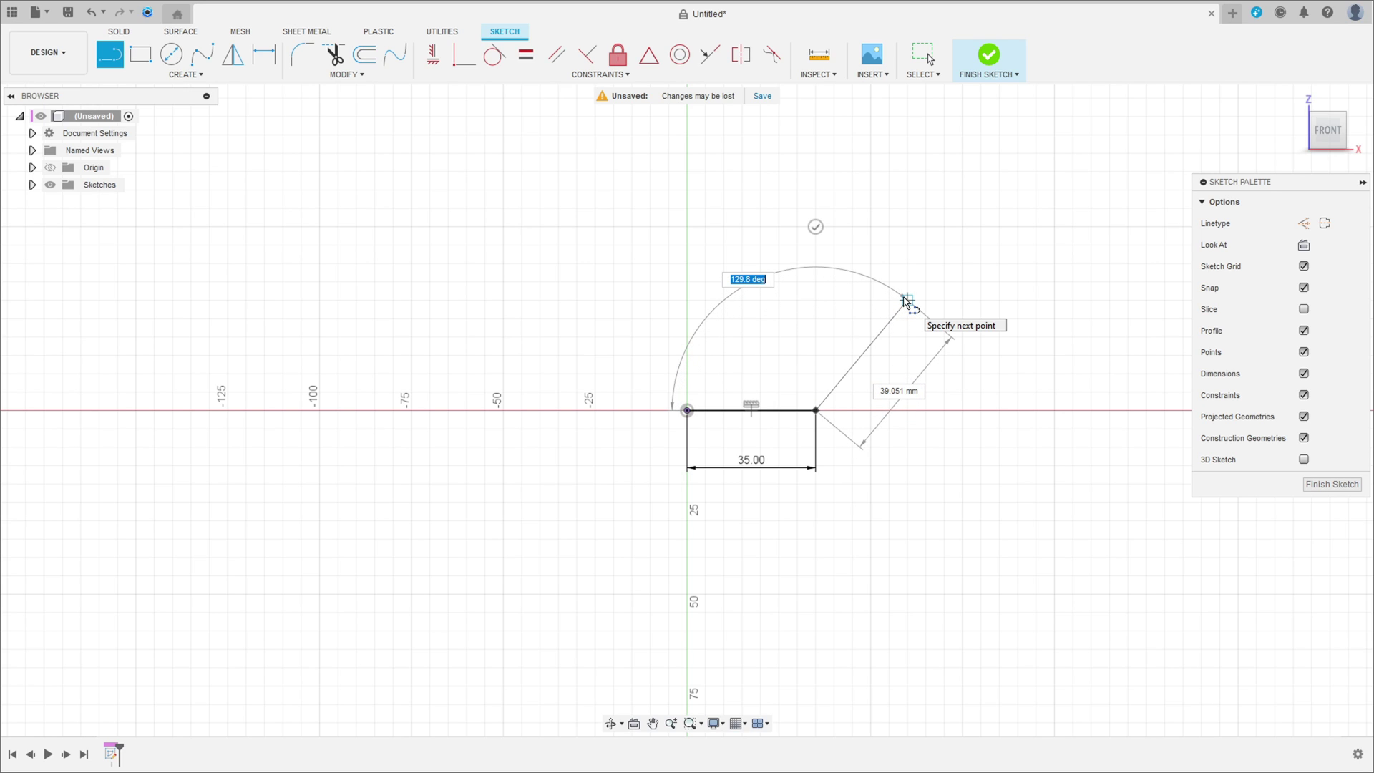
text(125)
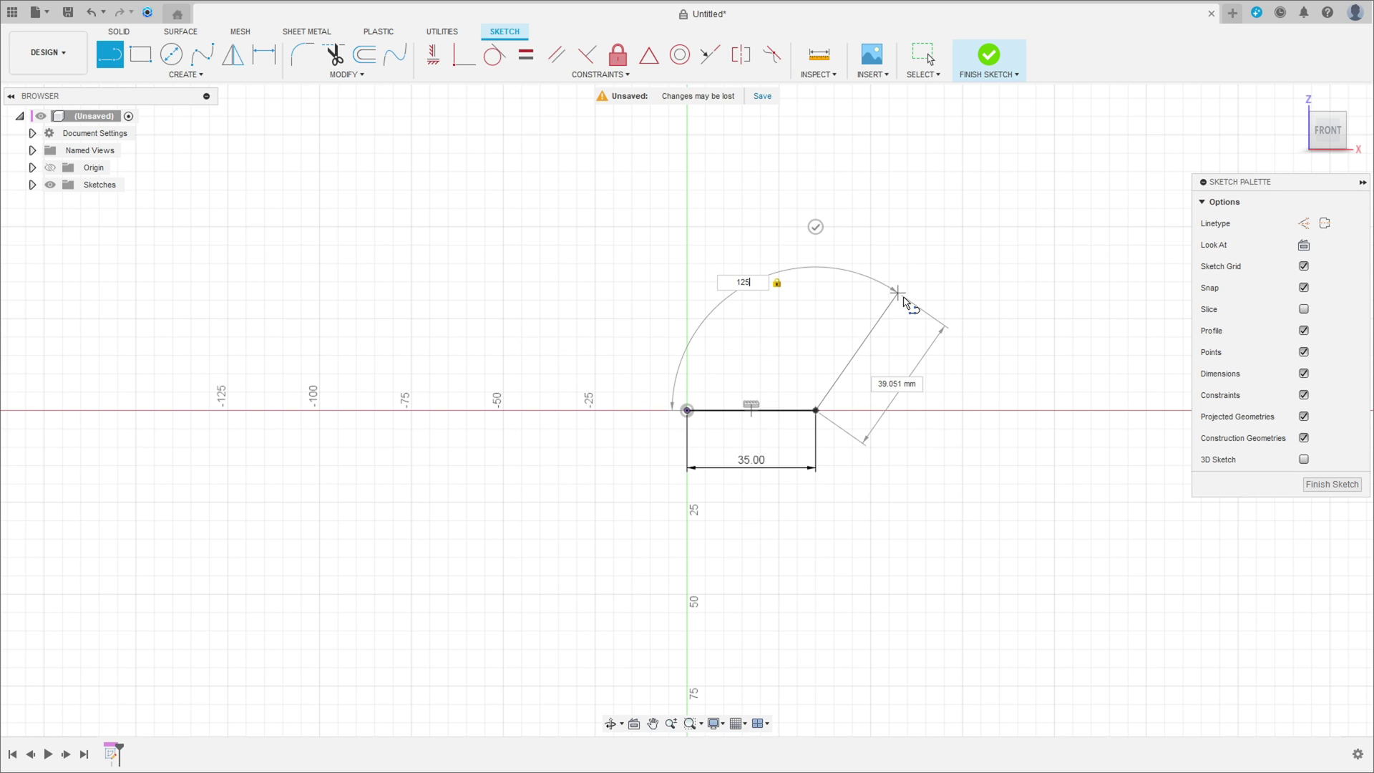
click(904, 300)
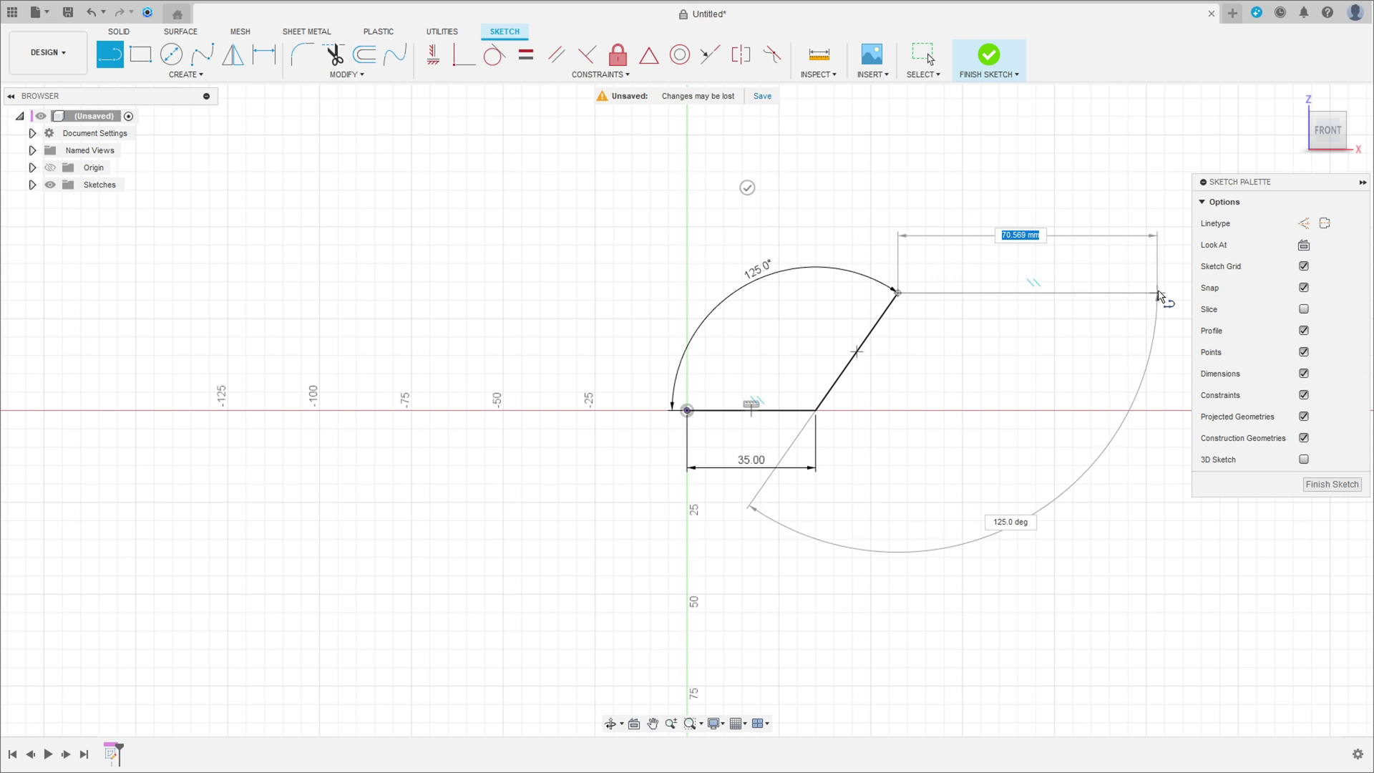
click(1163, 293)
key(Escape)
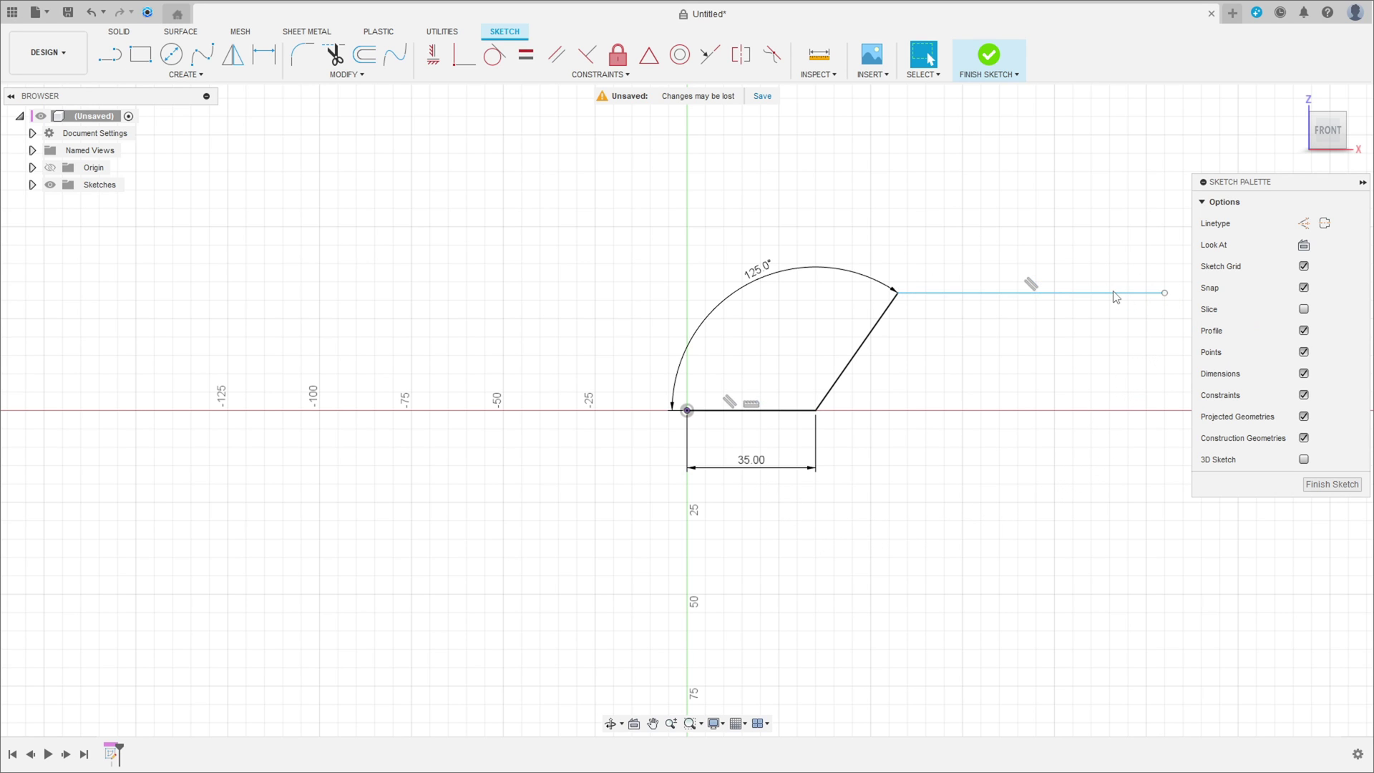
Dimension the horizontal distance from the origin to the upper line's free end as 117 mm.
middle_drag(1067, 282, 880, 277)
click(265, 54)
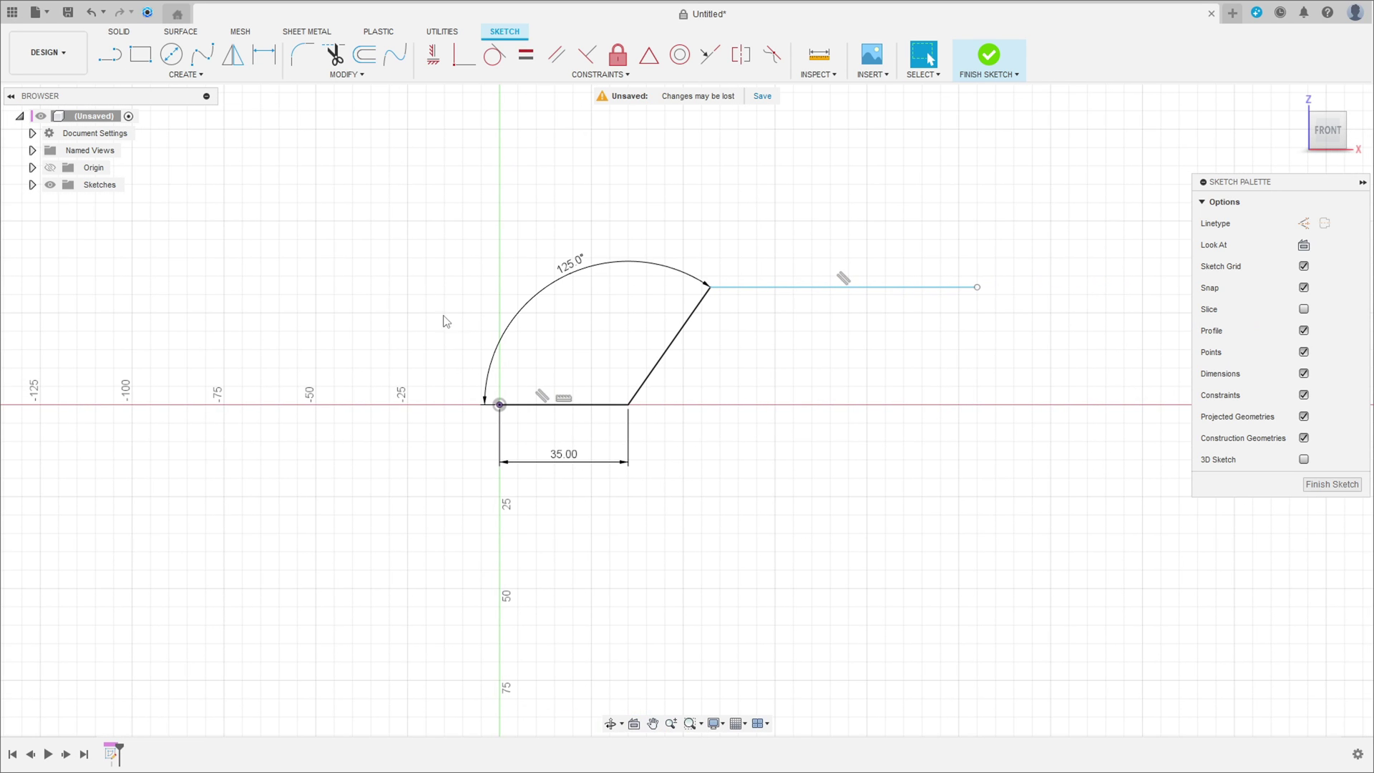
click(500, 405)
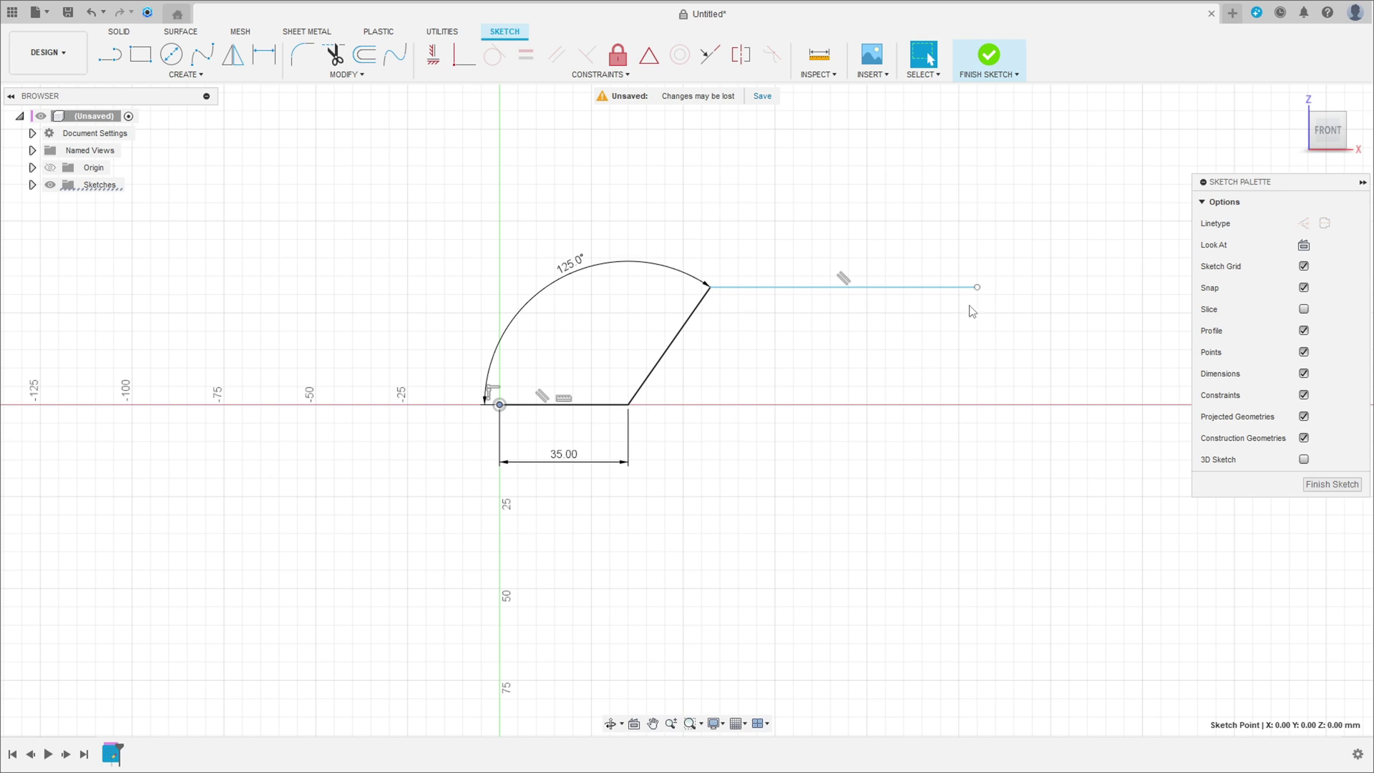
click(978, 288)
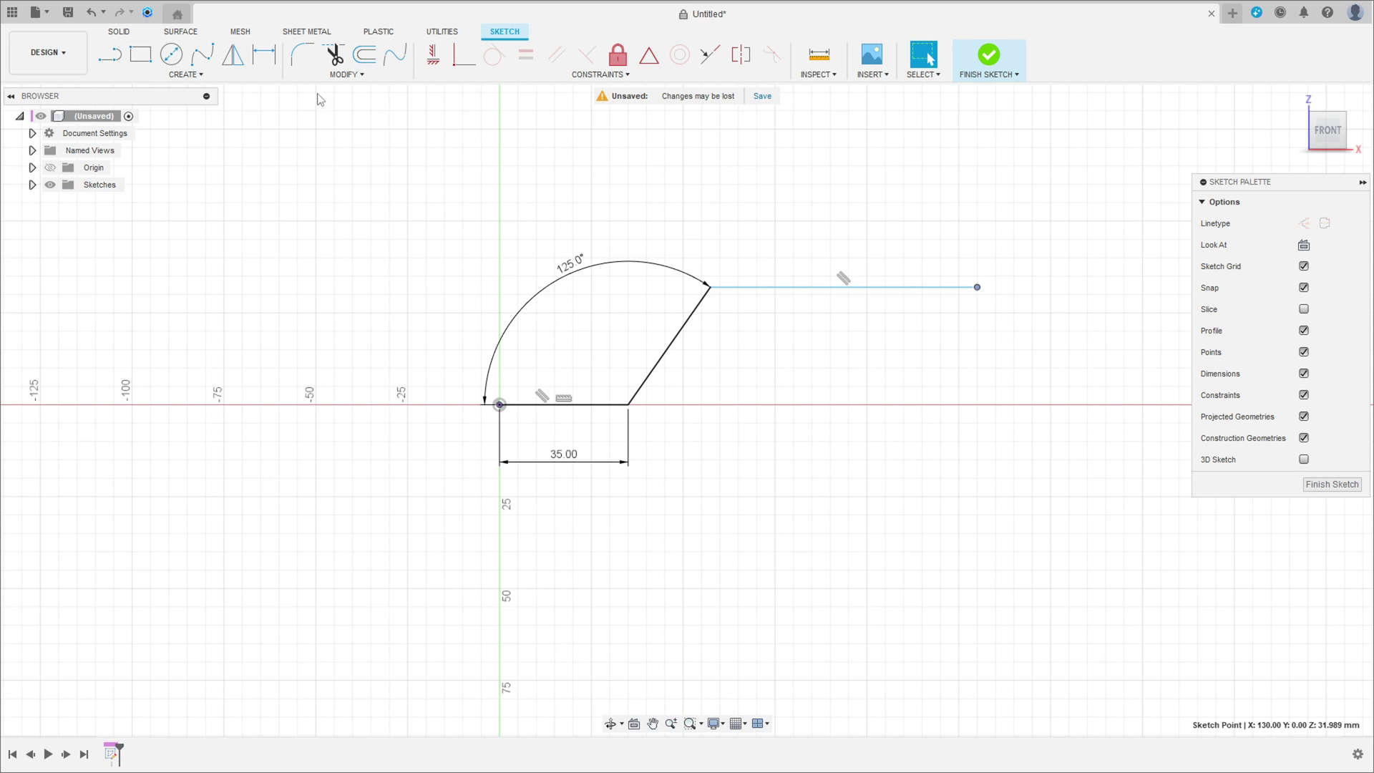
key(d)
click(500, 405)
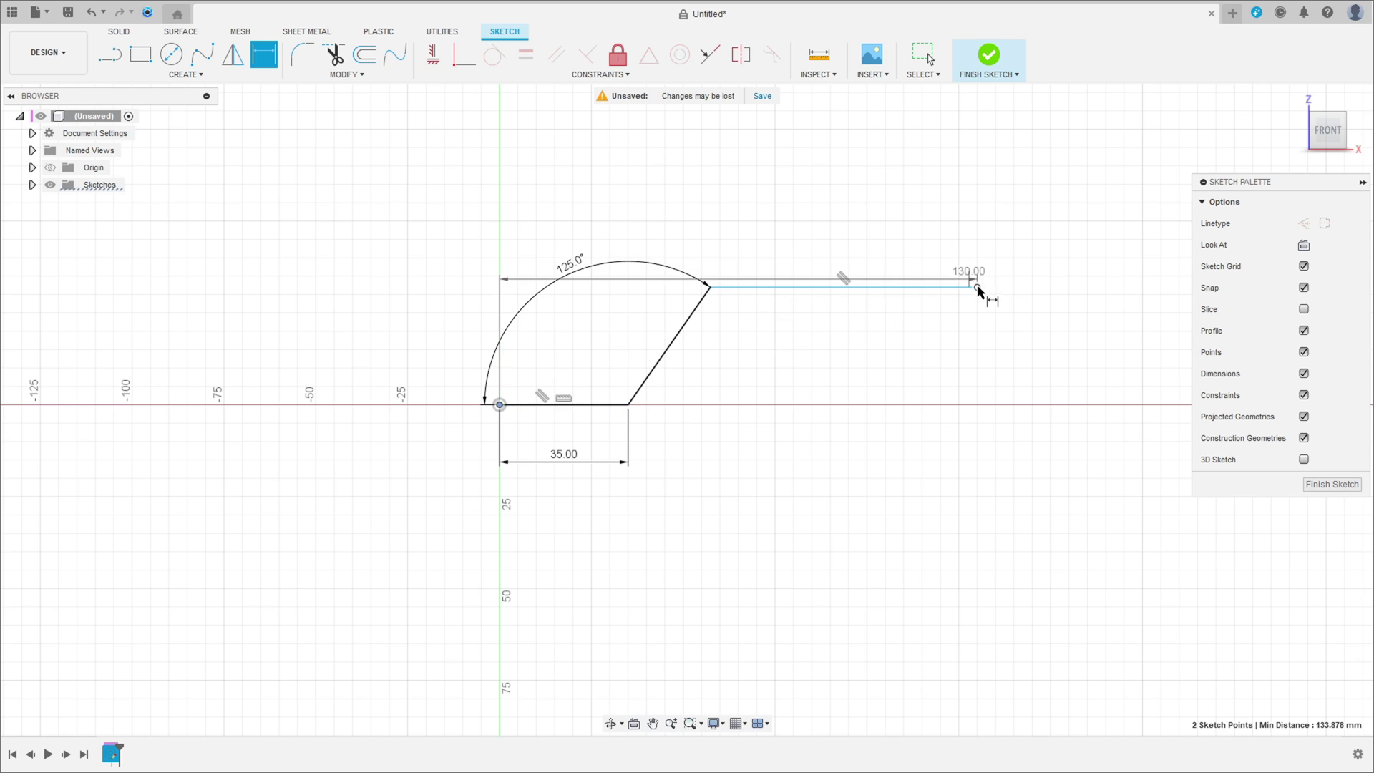
click(739, 562)
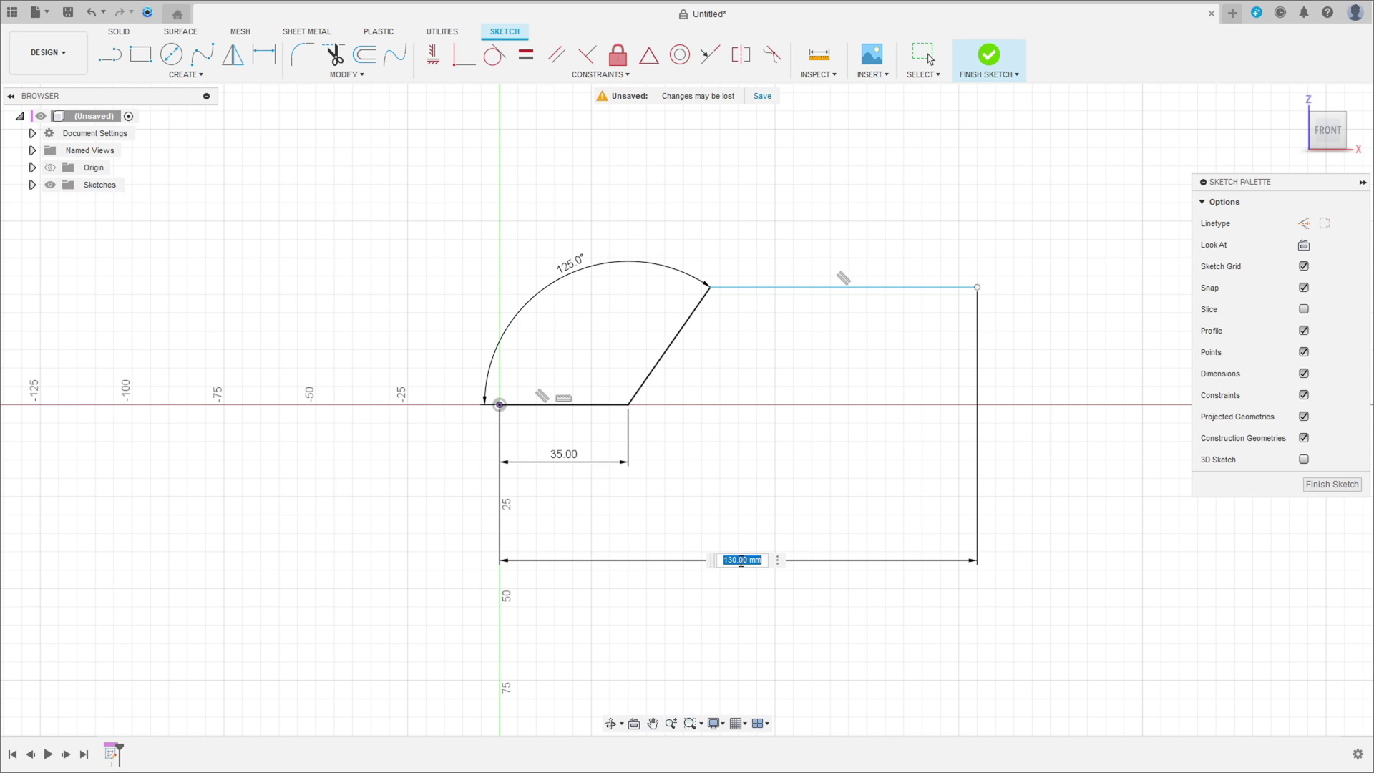
key(BackSpace)
text(117)
key(Return)
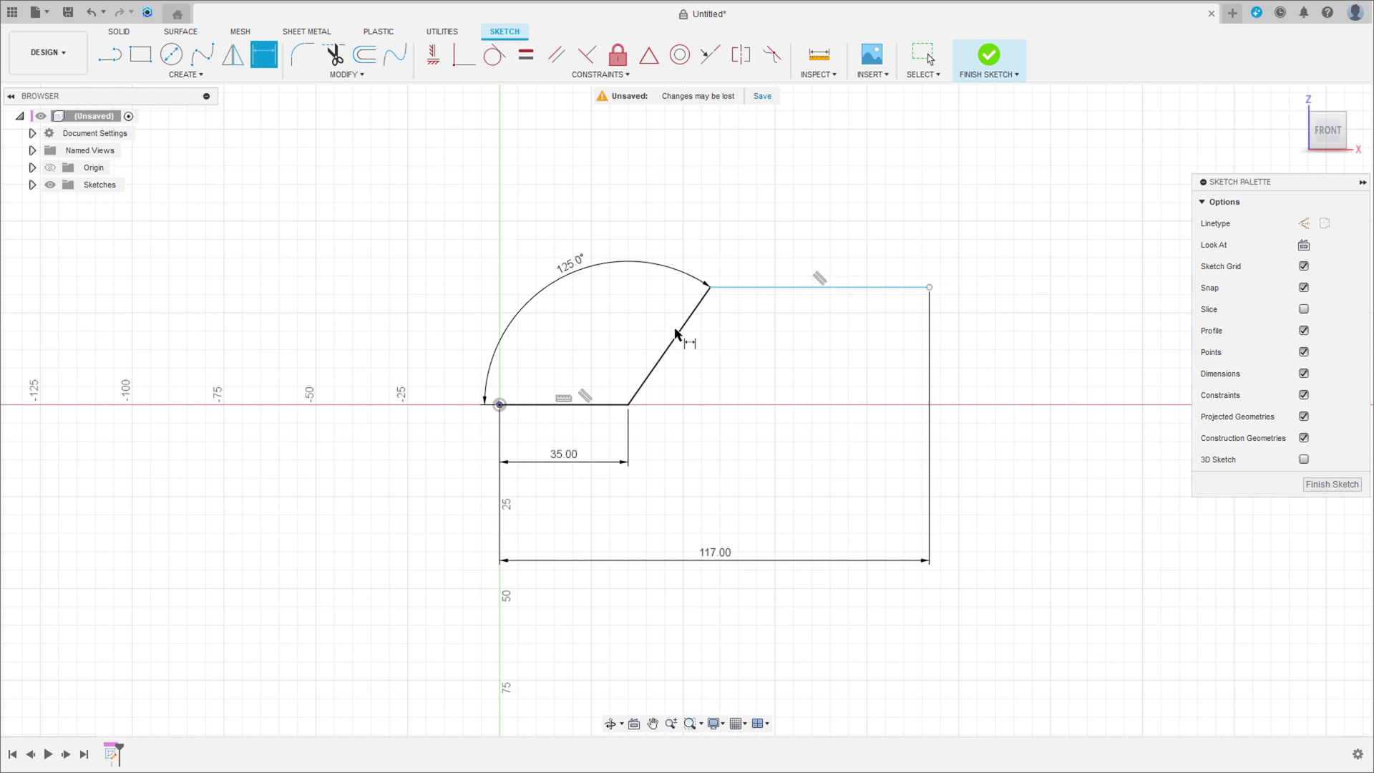
Dimension the vertical distance between the two horizontal lines as 30 mm.
click(716, 288)
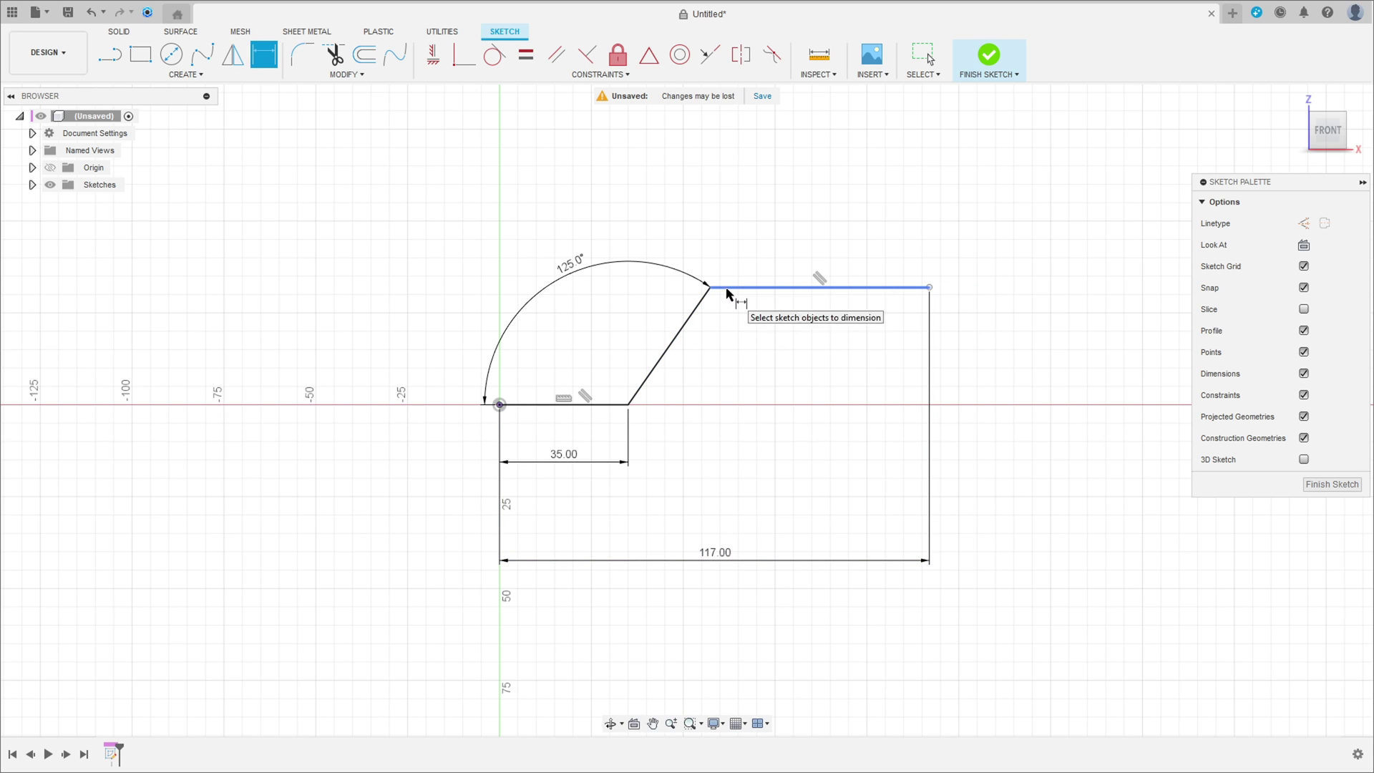
click(554, 405)
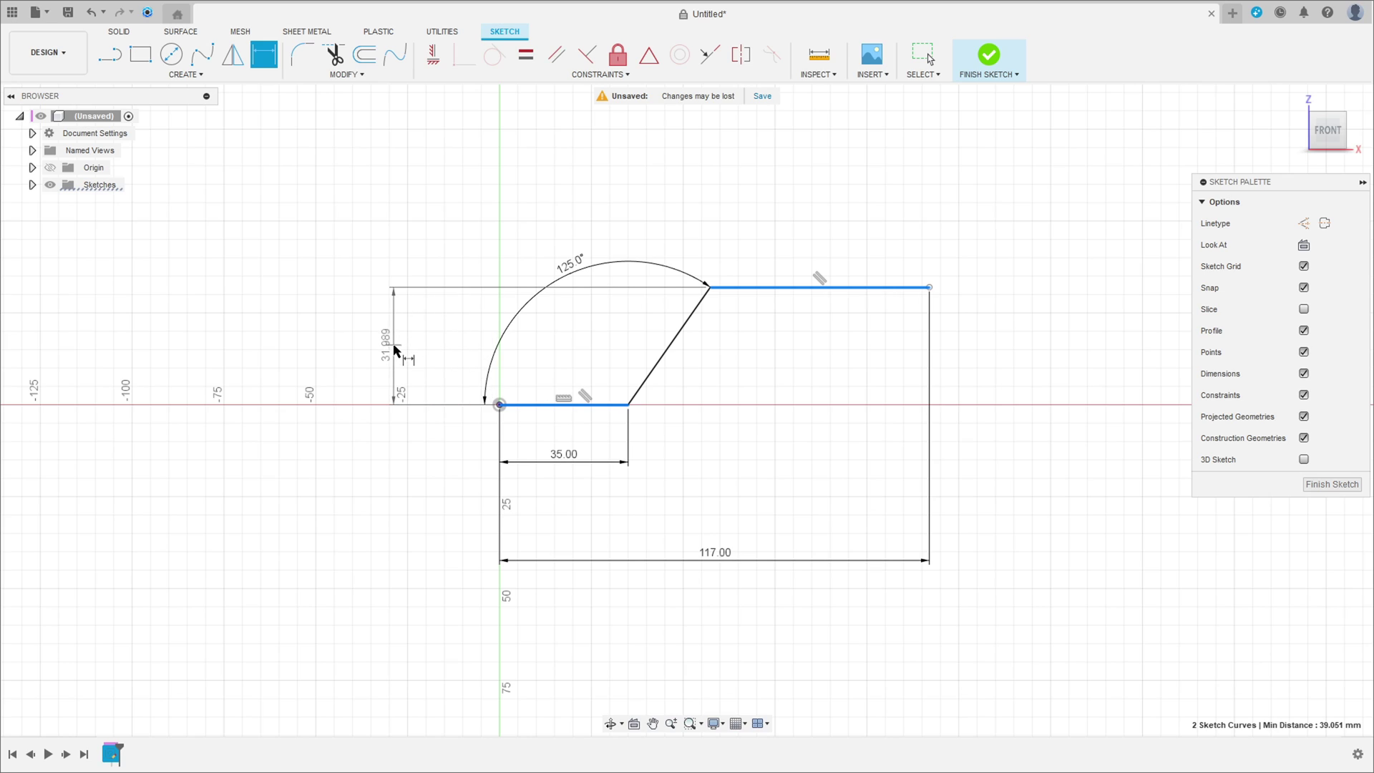
click(400, 346)
text(30)
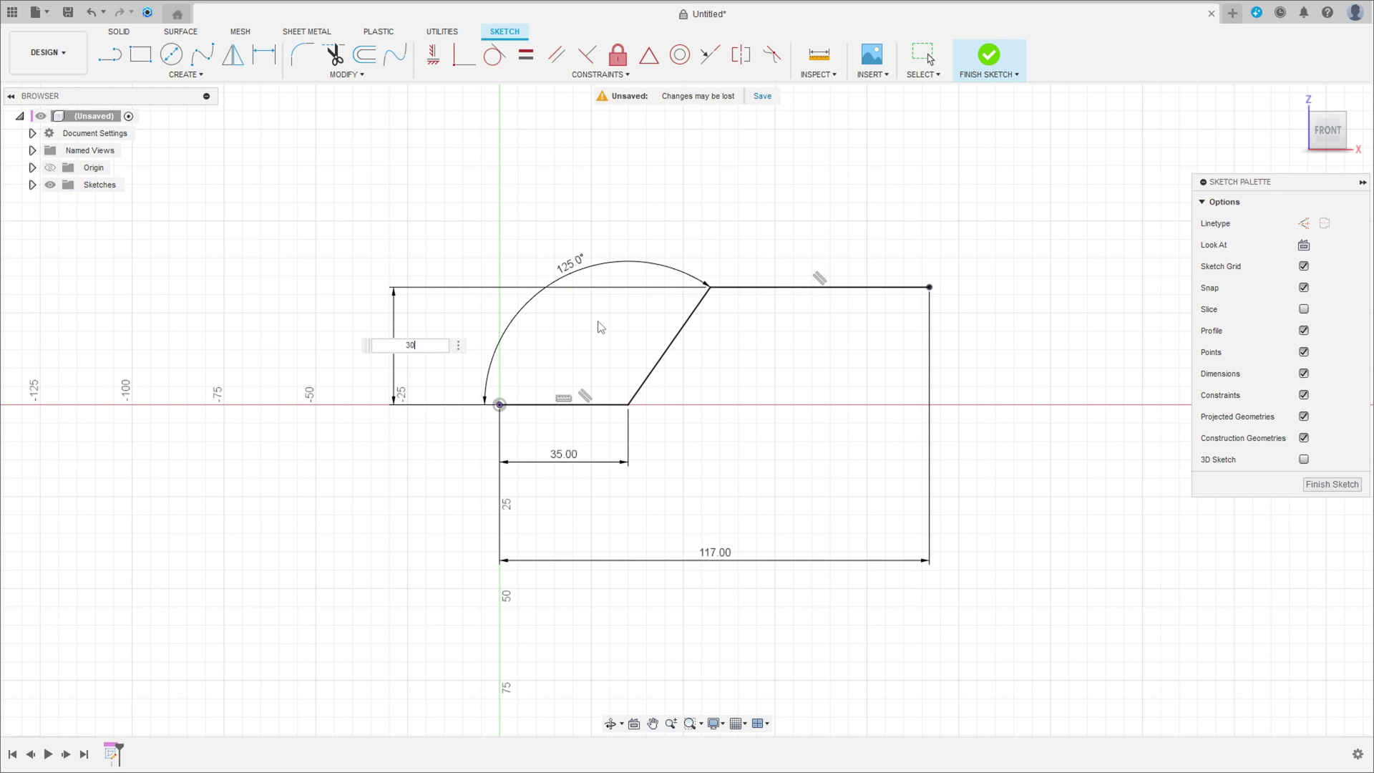
key(Return)
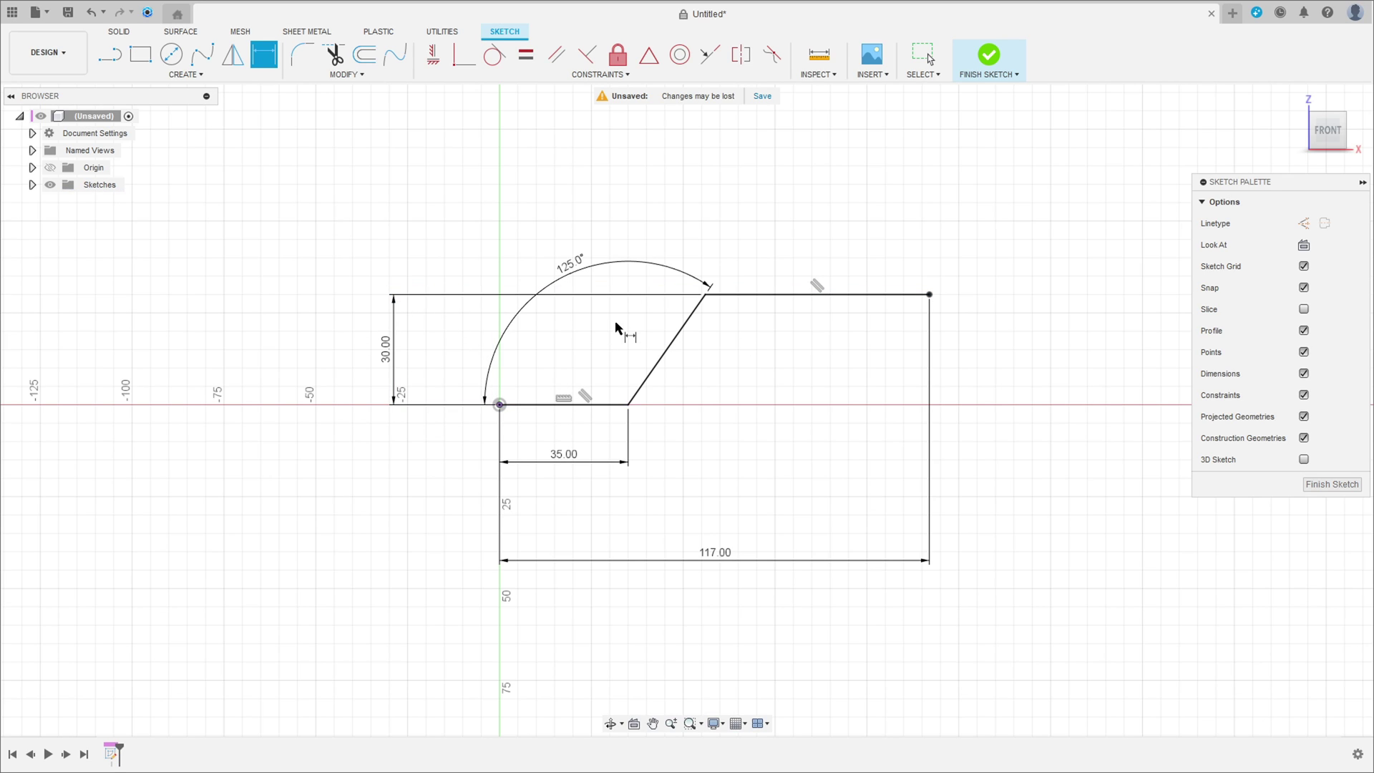
key(Escape)
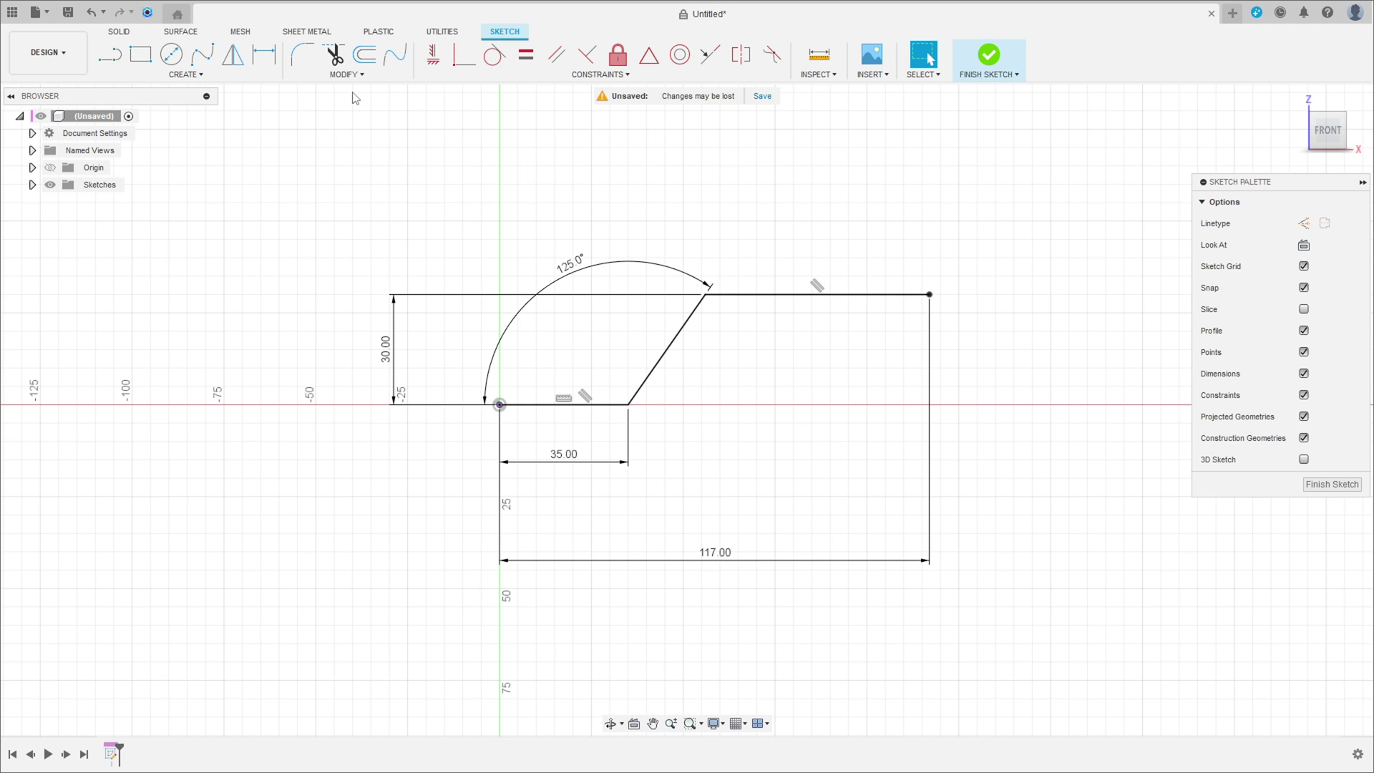
Fillet the upper and lower corners of the sketched path with a 20 mm radius.
click(303, 57)
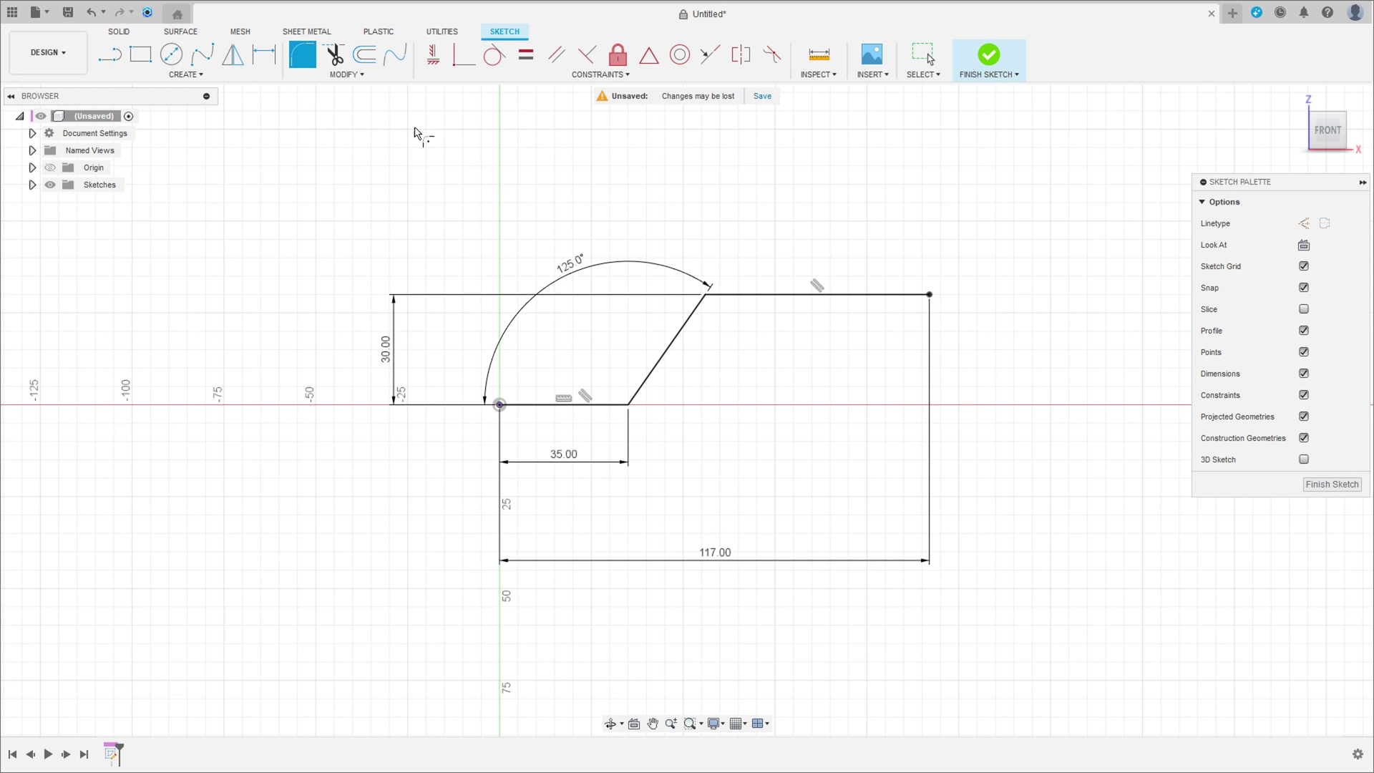
scroll(653, 279, up, 3)
click(743, 309)
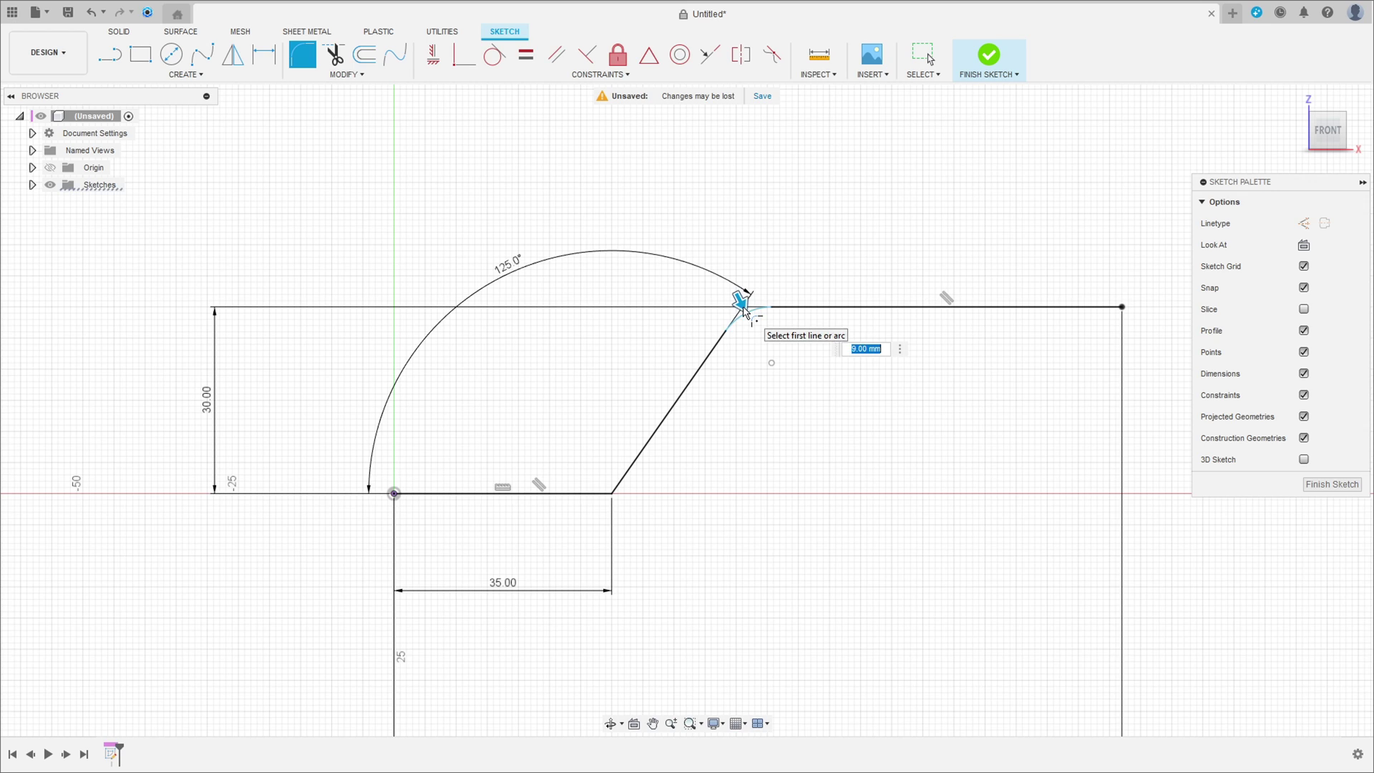
text(20)
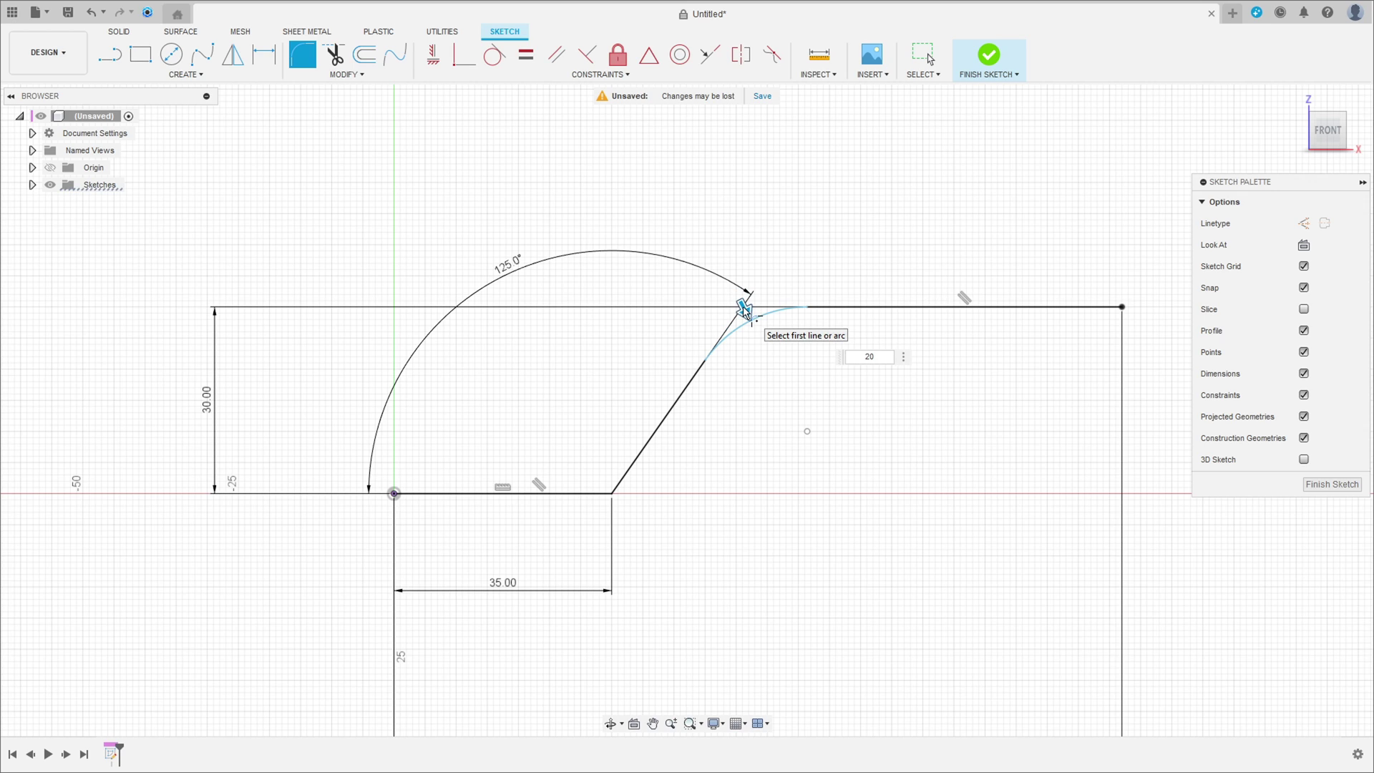
click(612, 493)
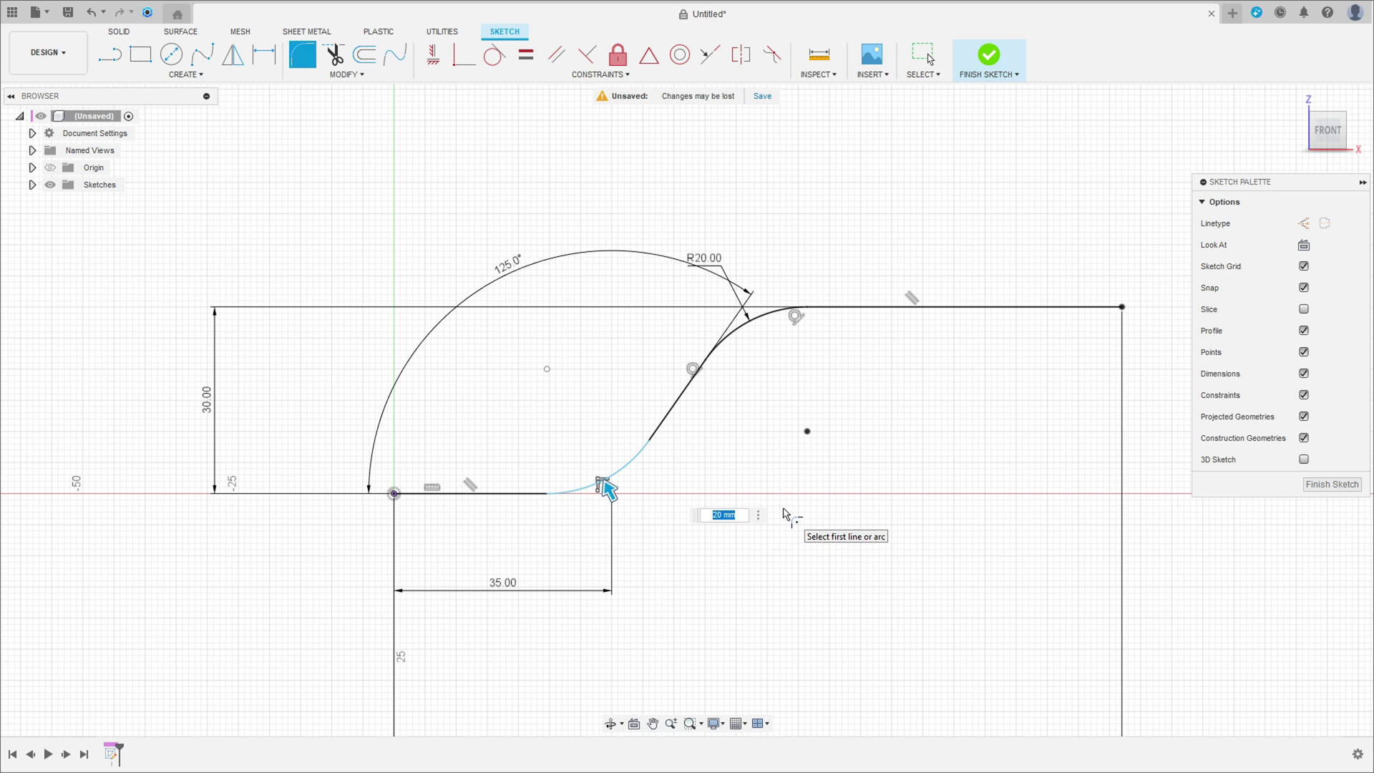
key(Return)
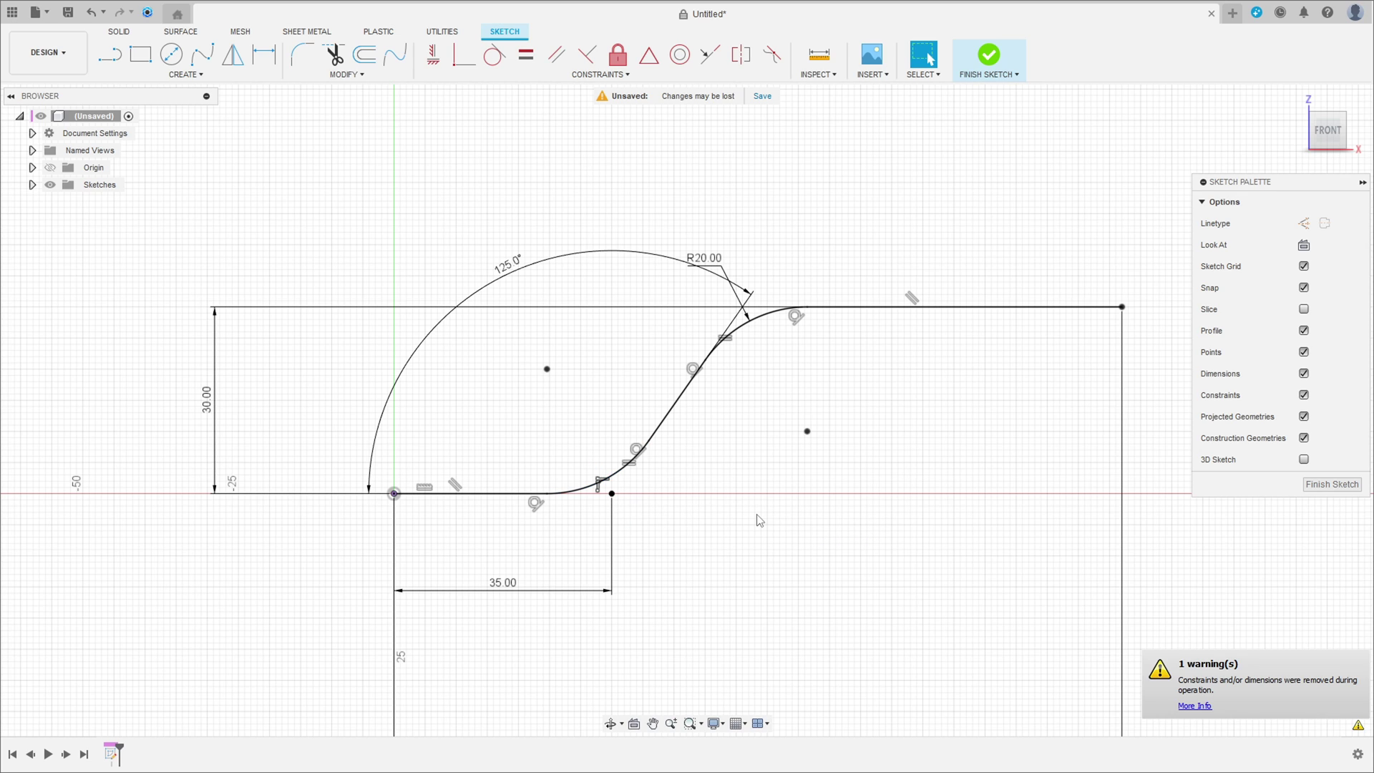
Move the R20 dimension label clear of the angle dimension, above the upper fillet, and finish the sketch.
scroll(767, 506, down, 2)
drag(738, 338, 837, 309)
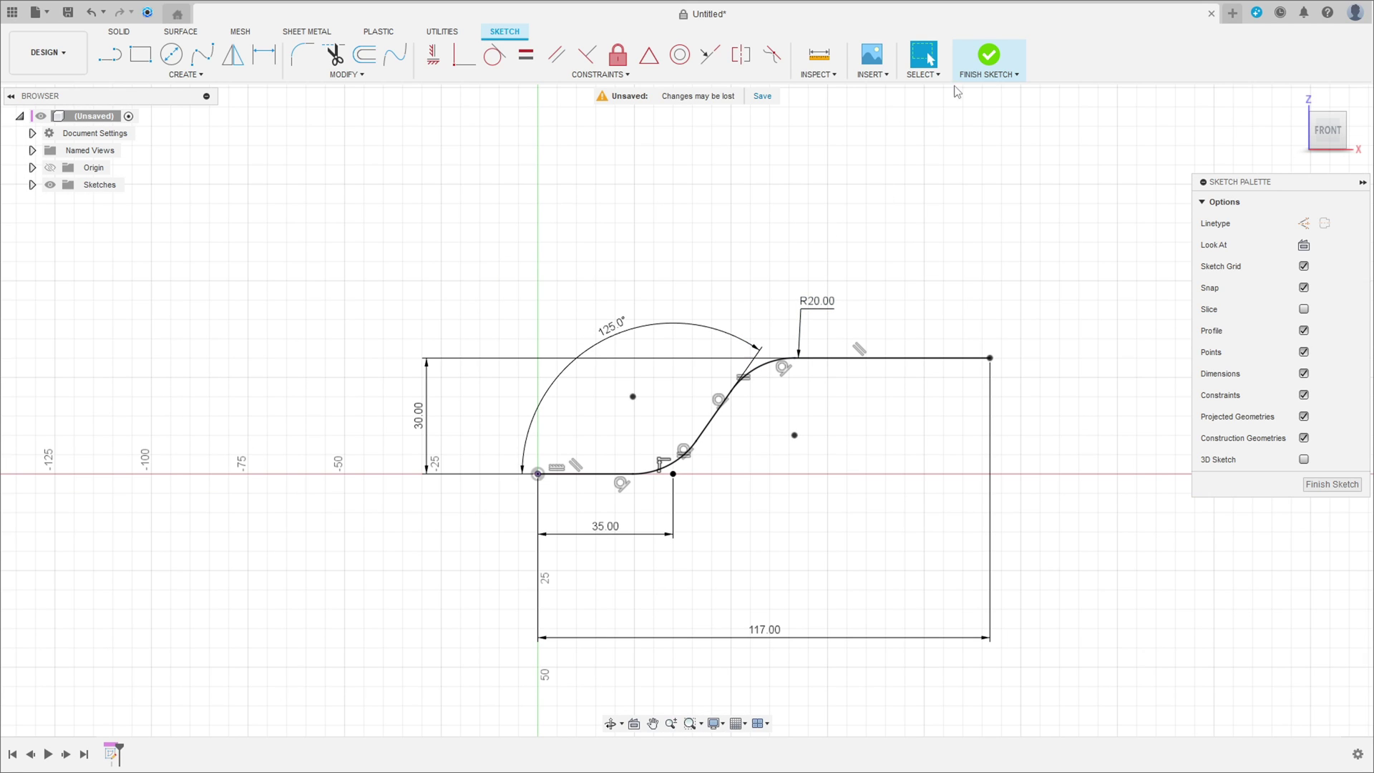
click(989, 56)
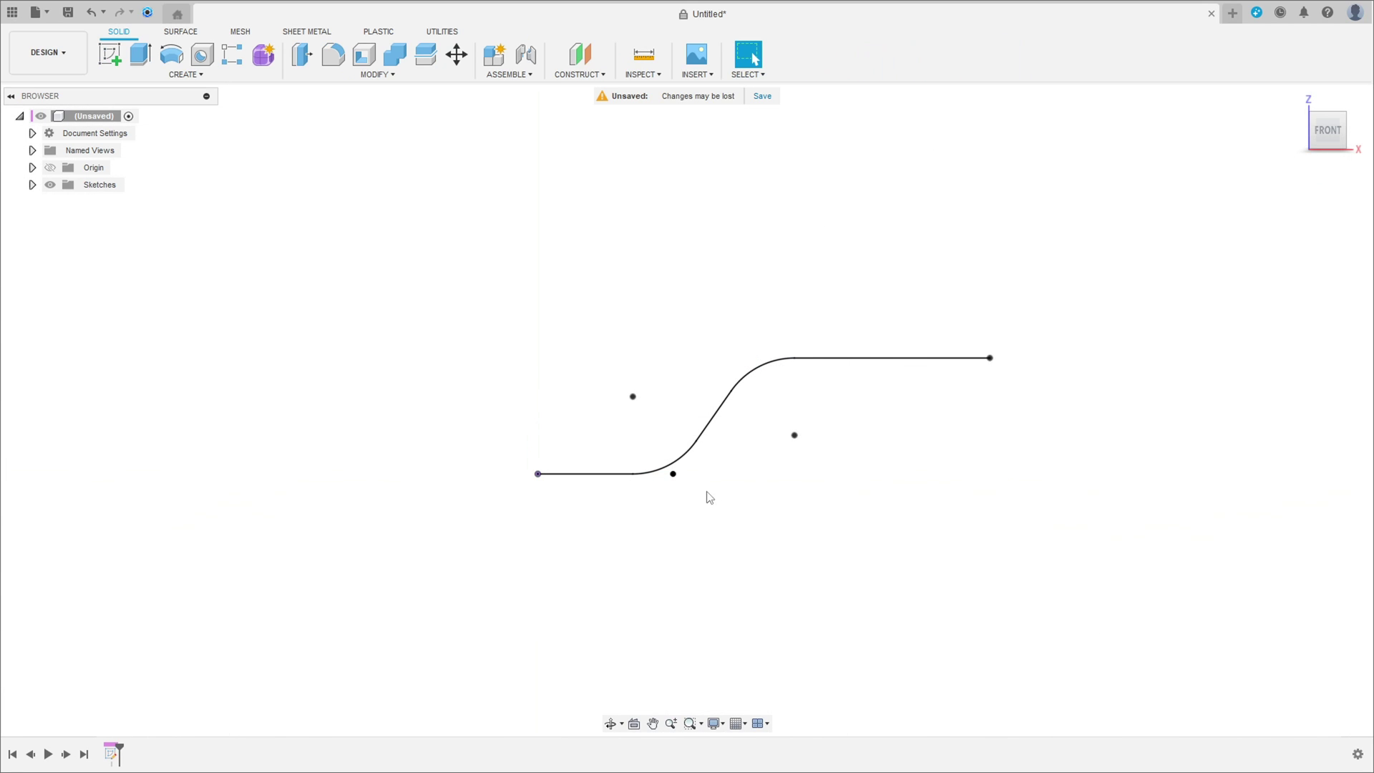
Start a second sketch on the YZ plane at the path's starting end.
scroll(616, 476, down, 2)
shift+middle_drag(559, 406, 491, 365)
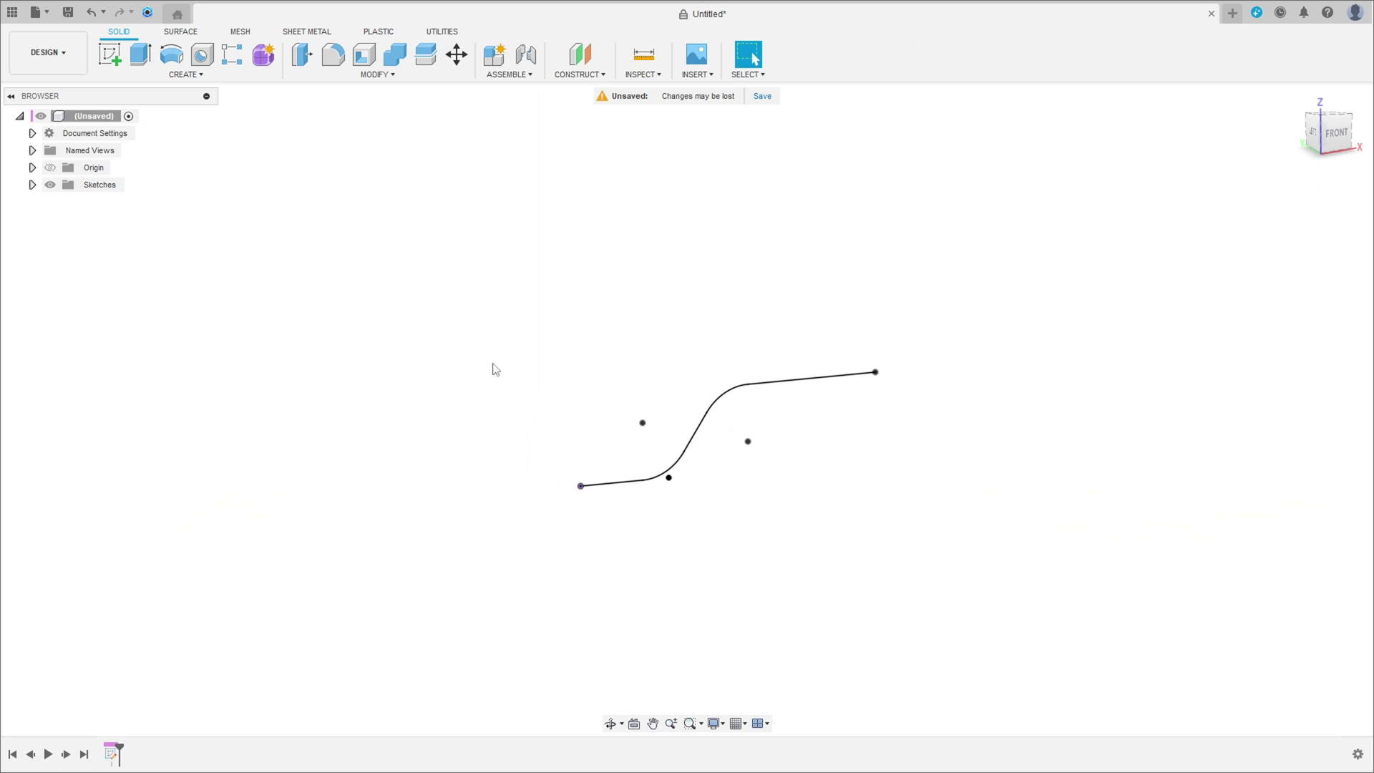
click(109, 54)
shift+middle_drag(551, 432, 581, 458)
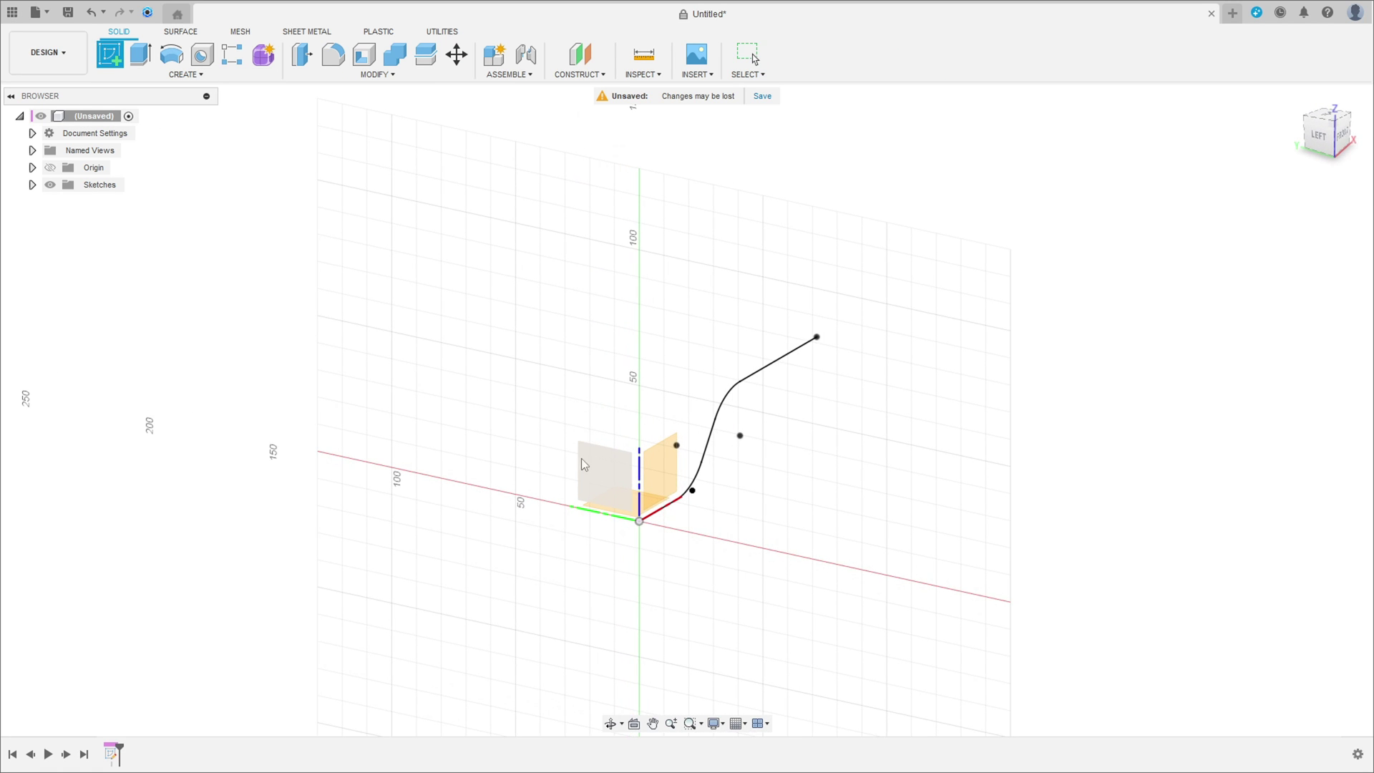
click(623, 469)
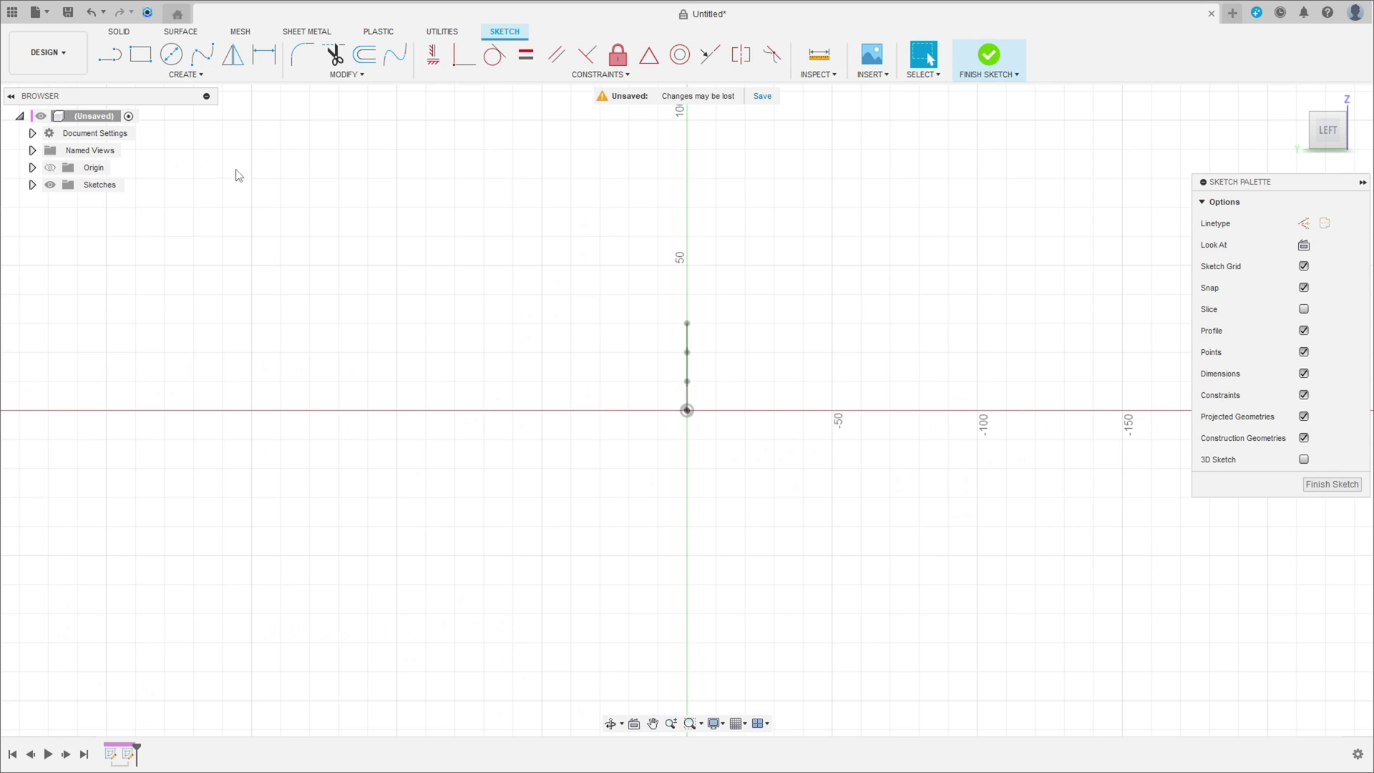
Draw an upward-bulging three-point arc about 100 mm wide below the origin, centred around the vertical axis.
click(188, 76)
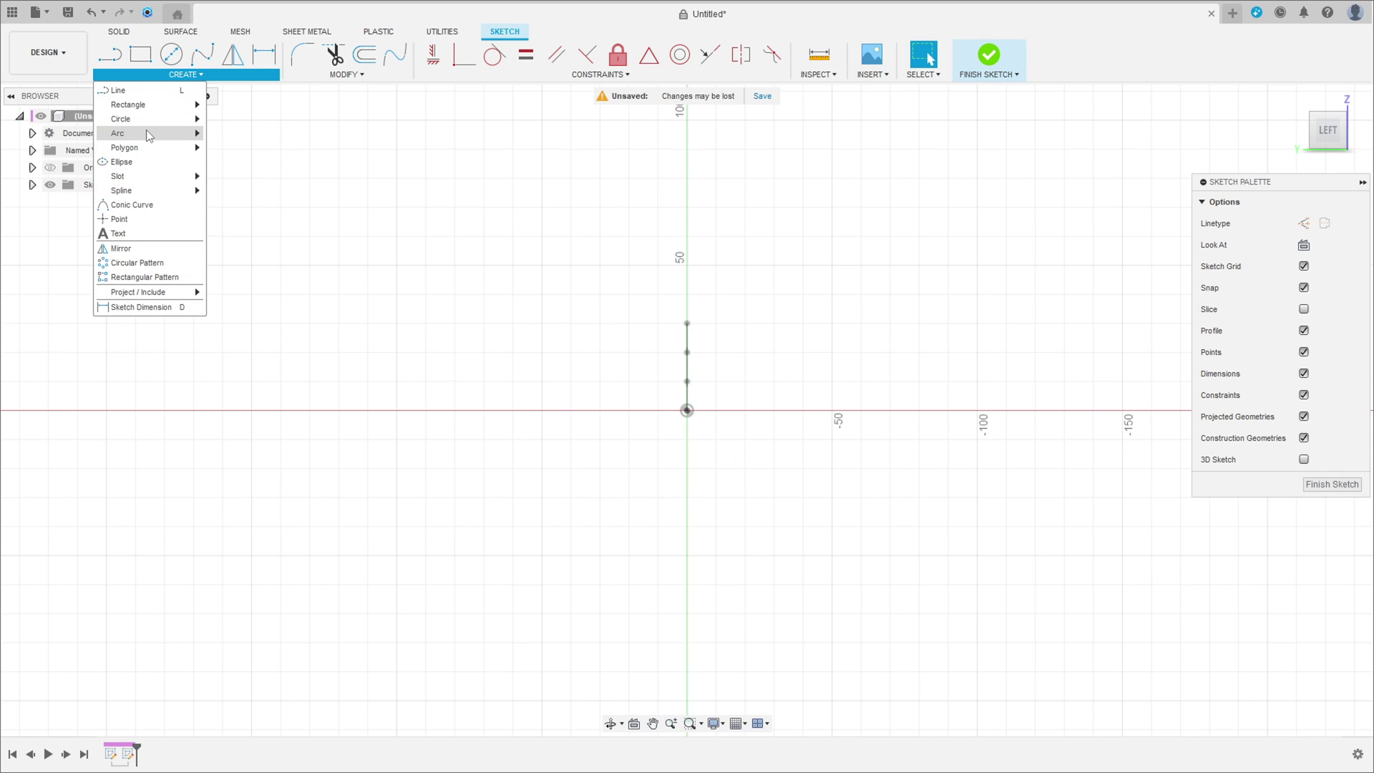
mouse_move(146, 131)
click(214, 135)
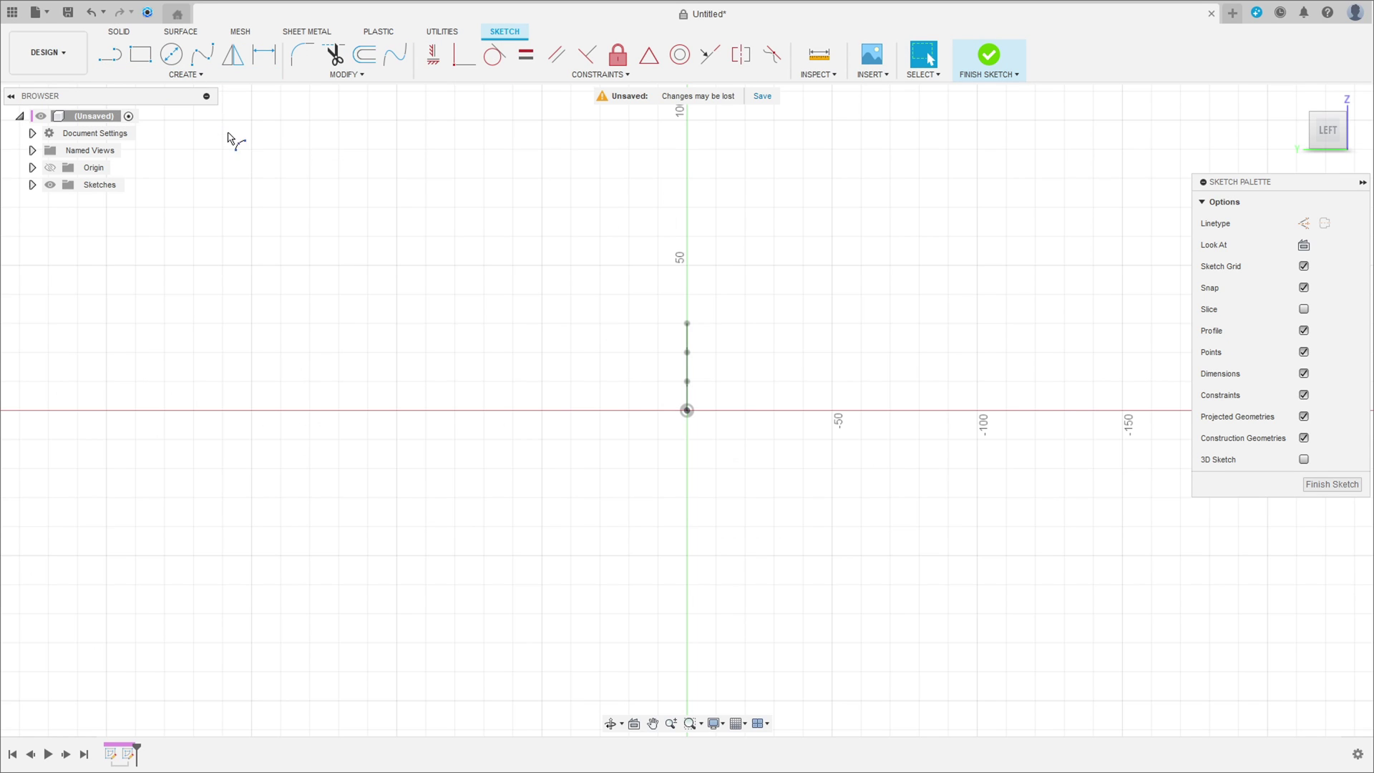
click(542, 469)
click(832, 468)
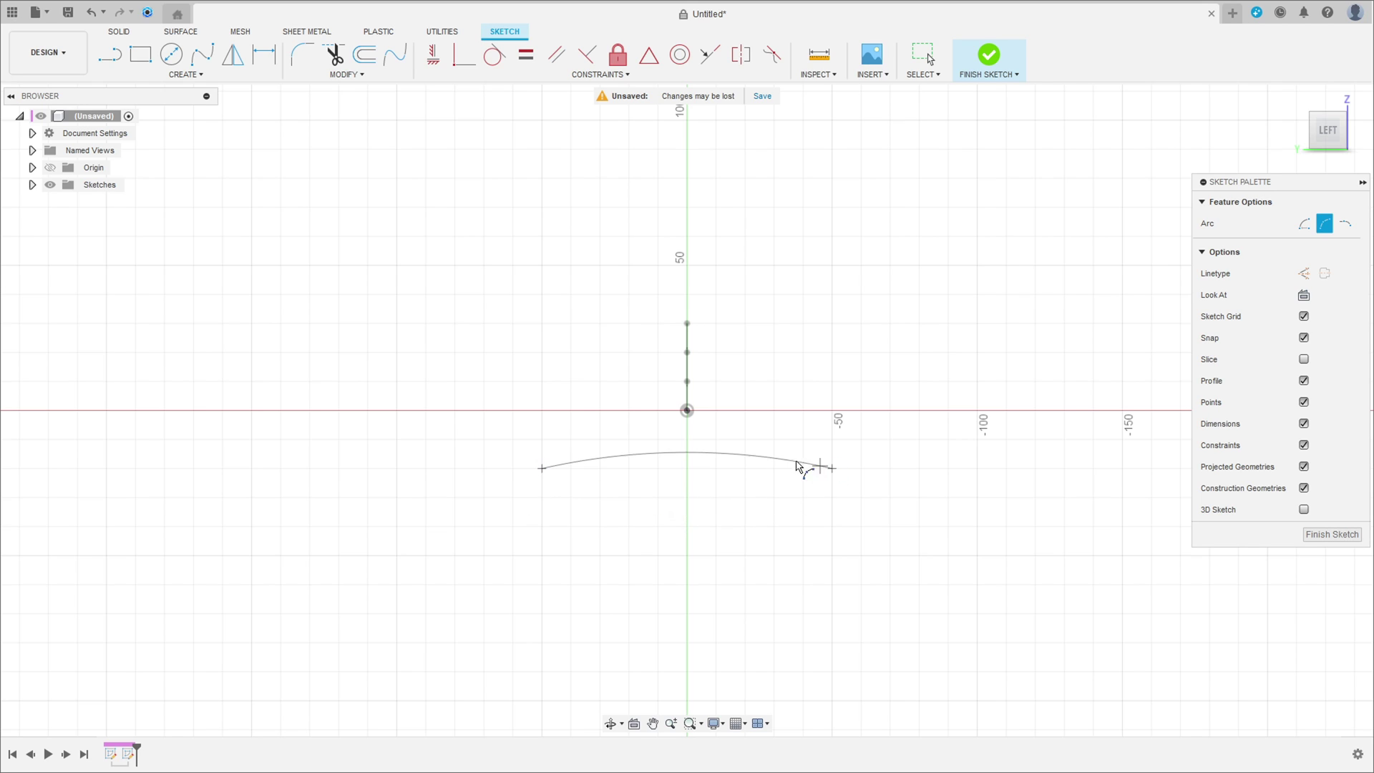
click(707, 437)
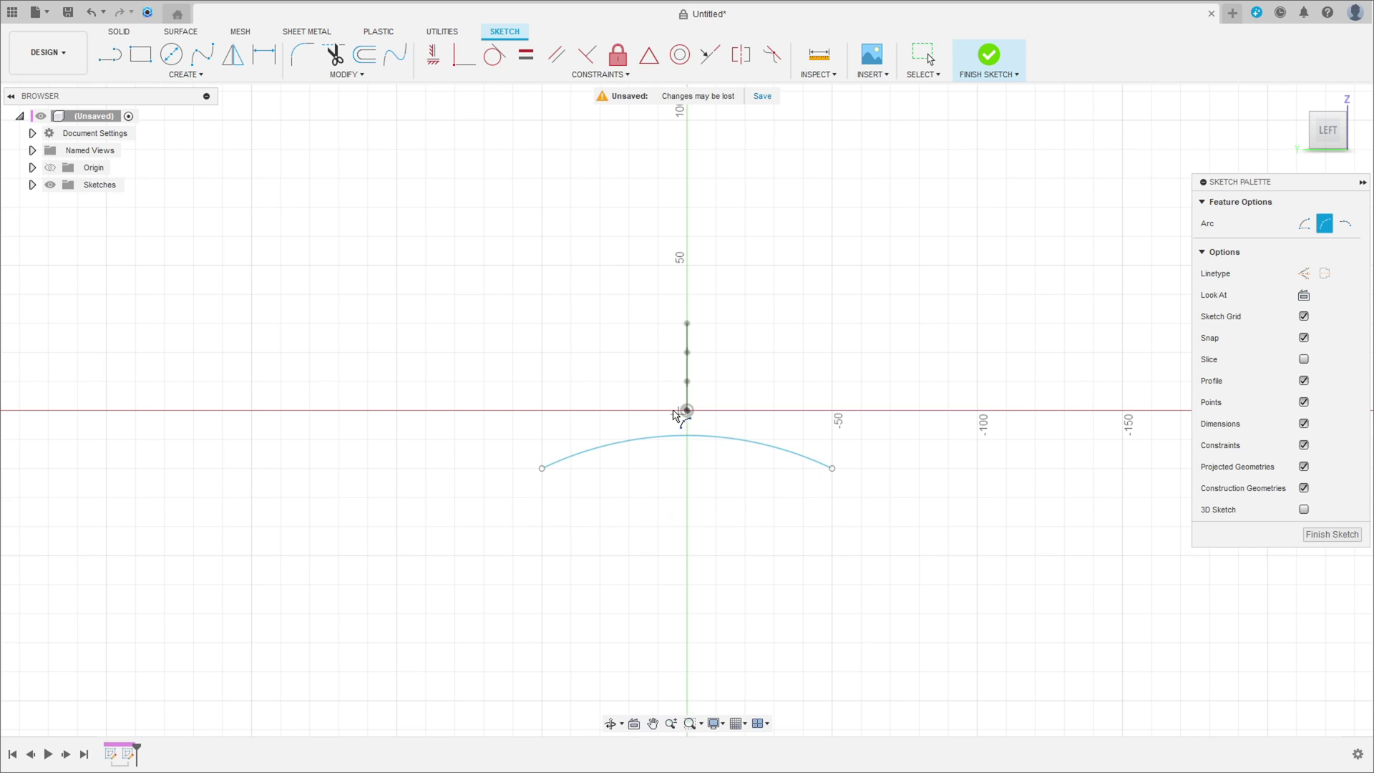
key(Escape)
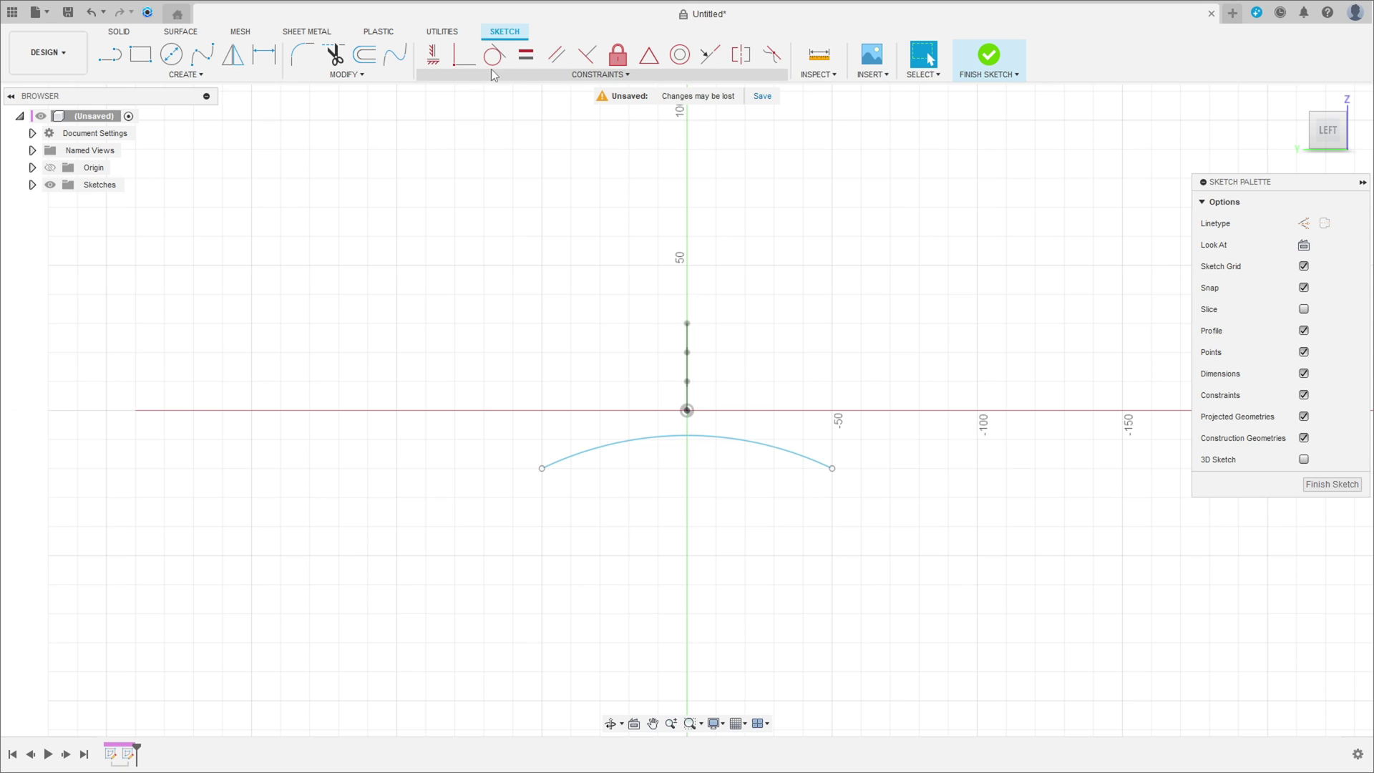
Apply a horizontal constraint between the two endpoints of the arc.
click(433, 54)
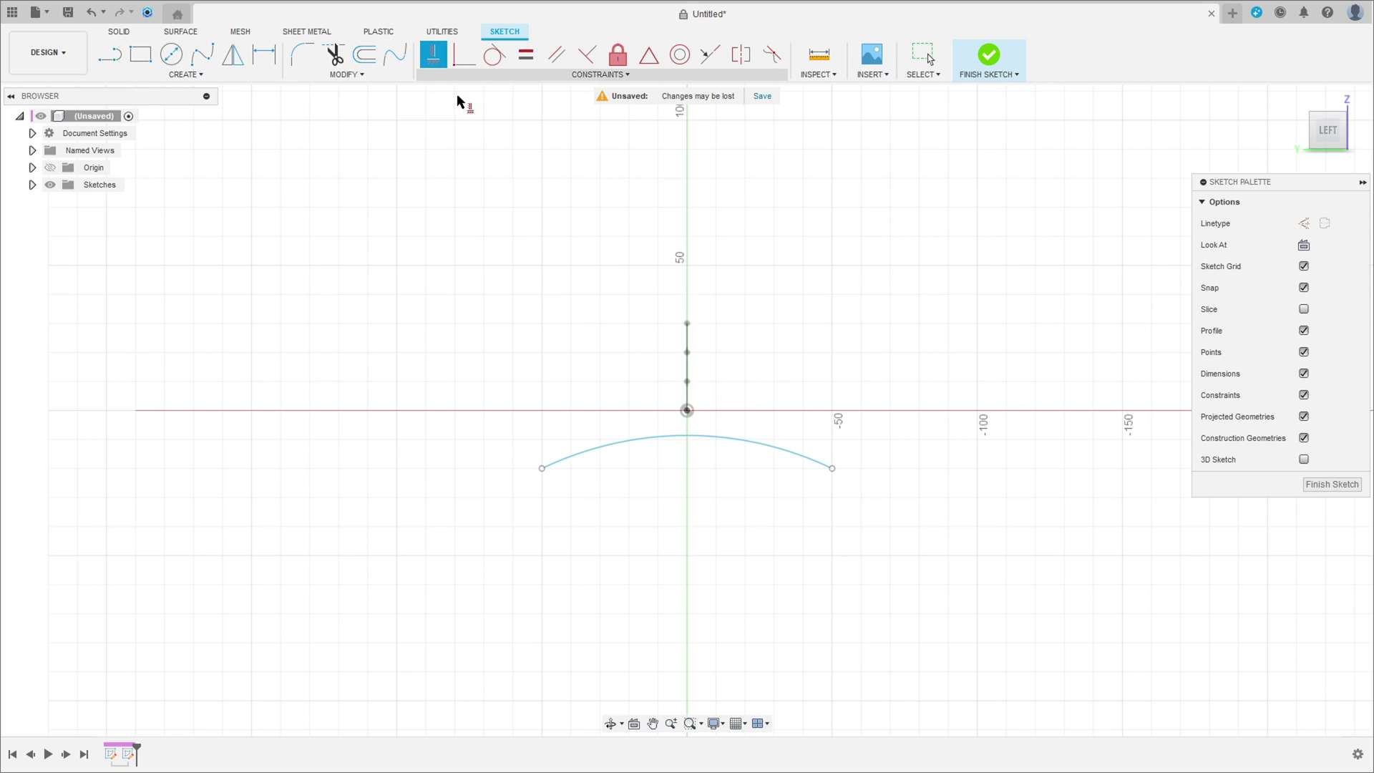
click(542, 469)
click(834, 471)
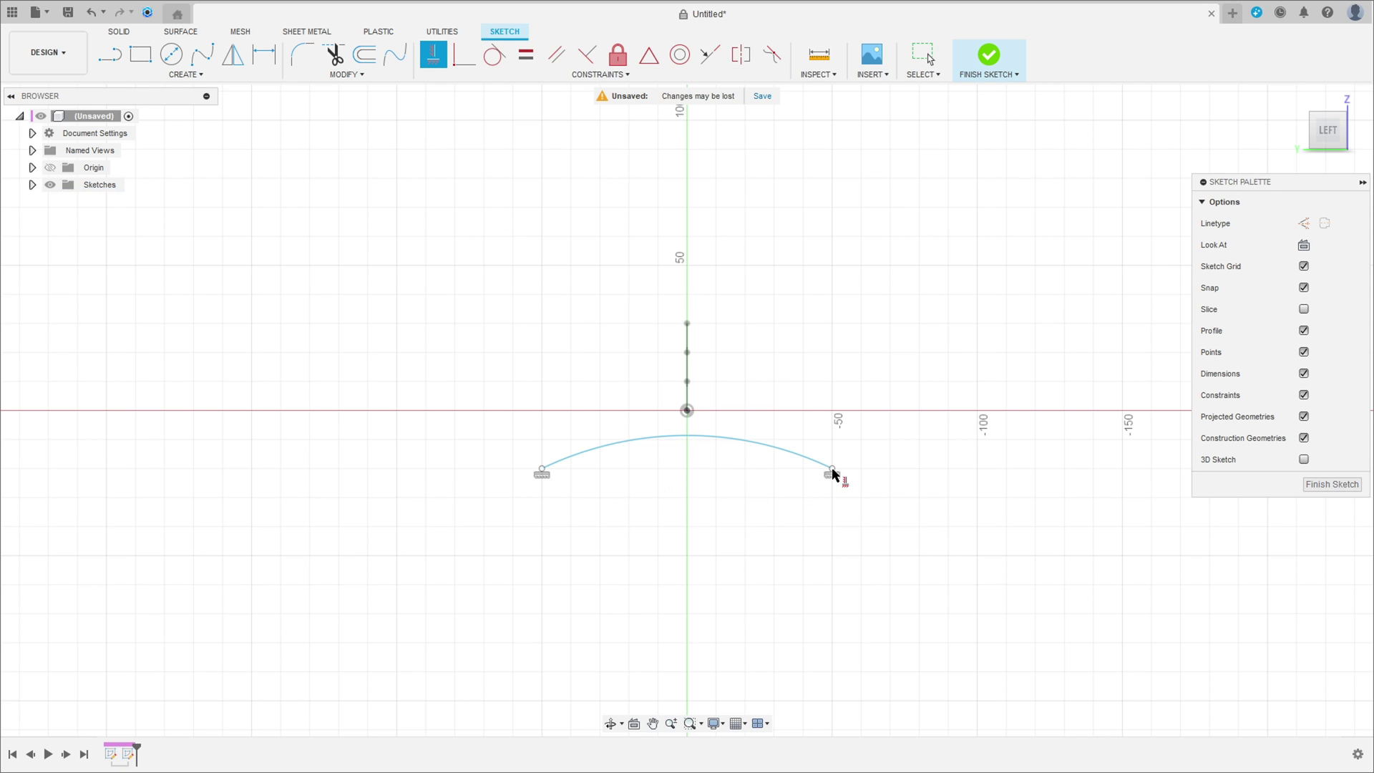
Dimension the arc's radius as 100 mm, placing the label above the arc.
click(264, 54)
click(737, 439)
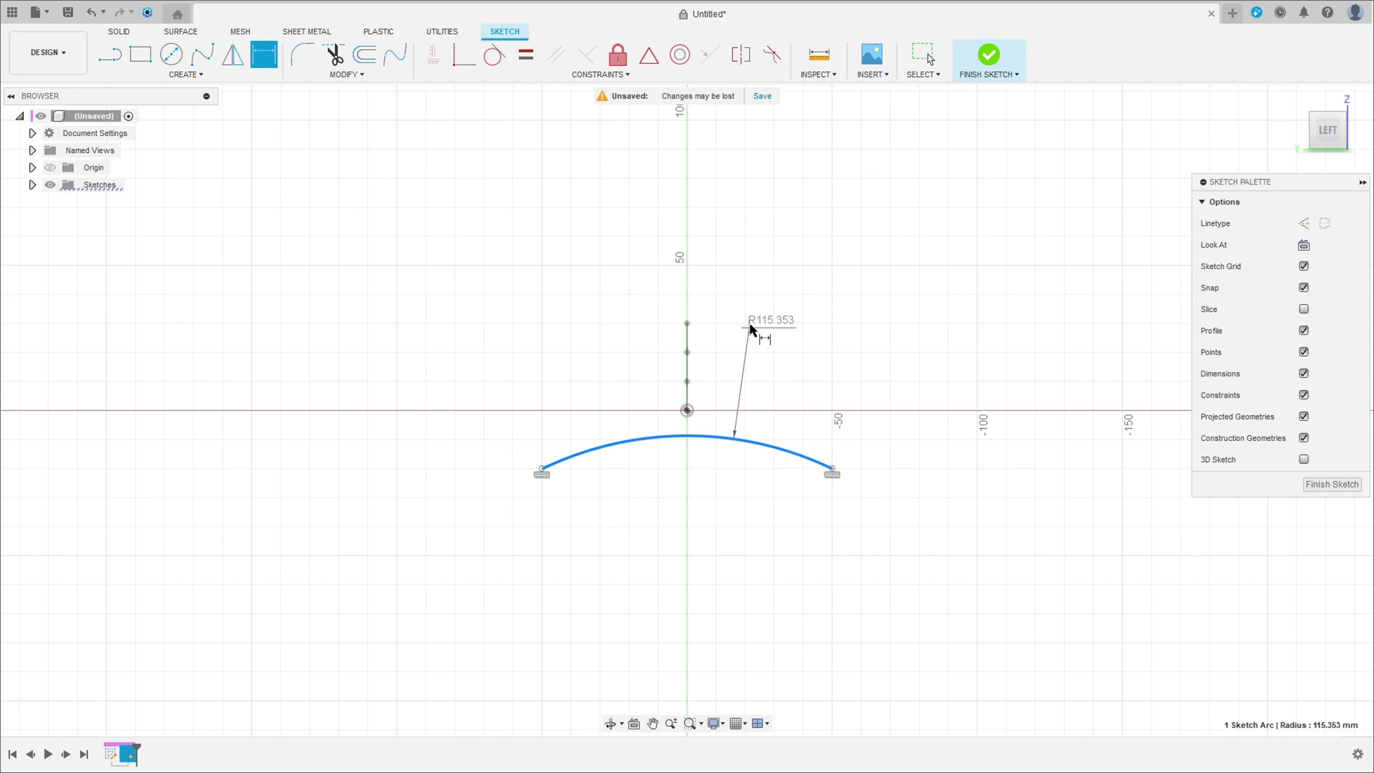
click(779, 299)
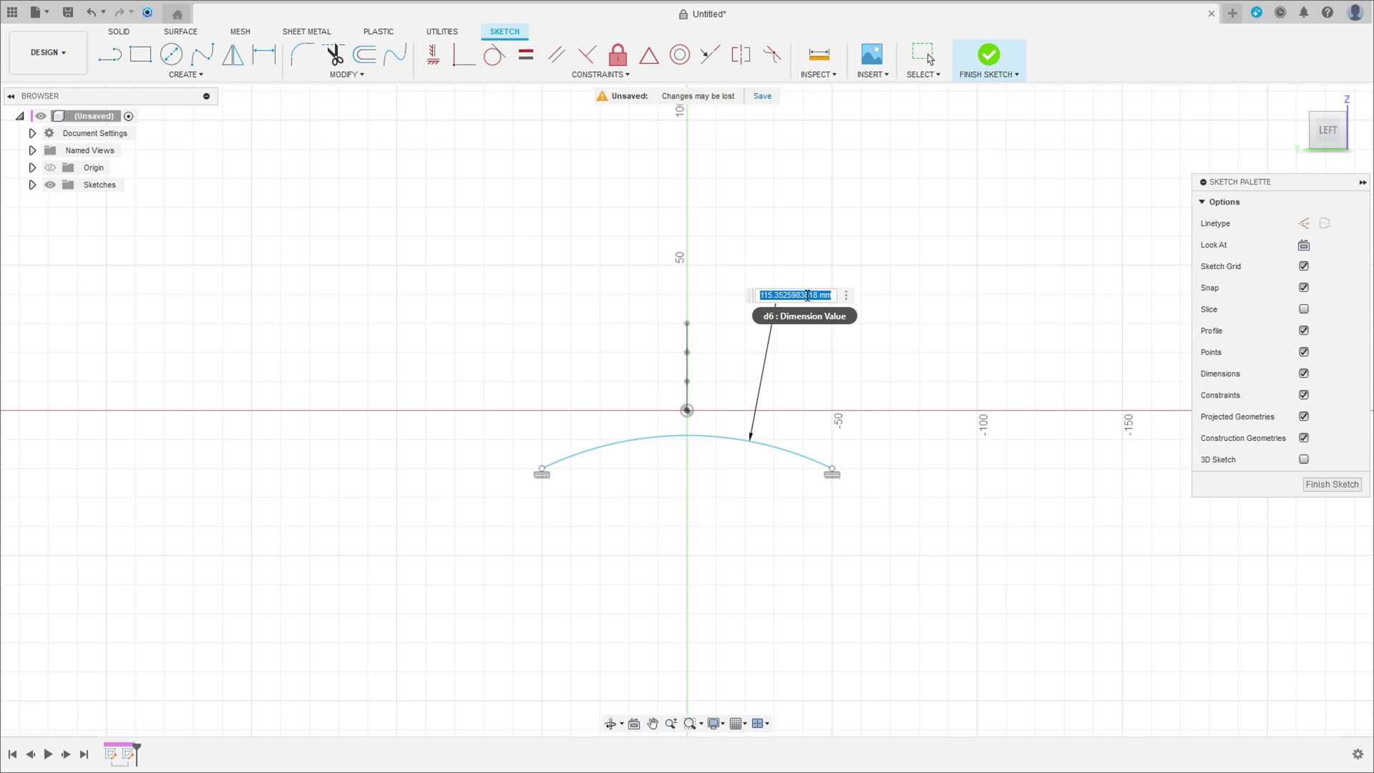
text(100)
key(Return)
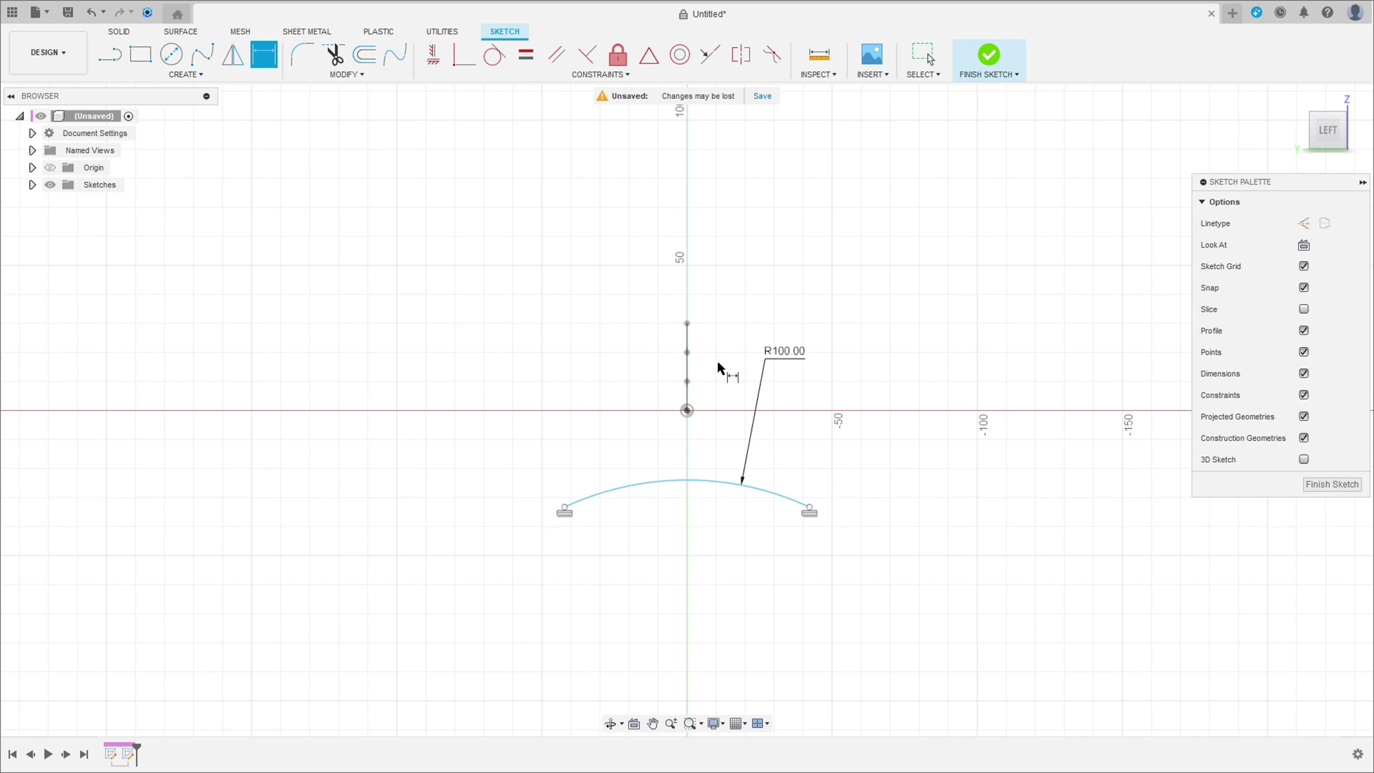
scroll(685, 433, up, 3)
key(Escape)
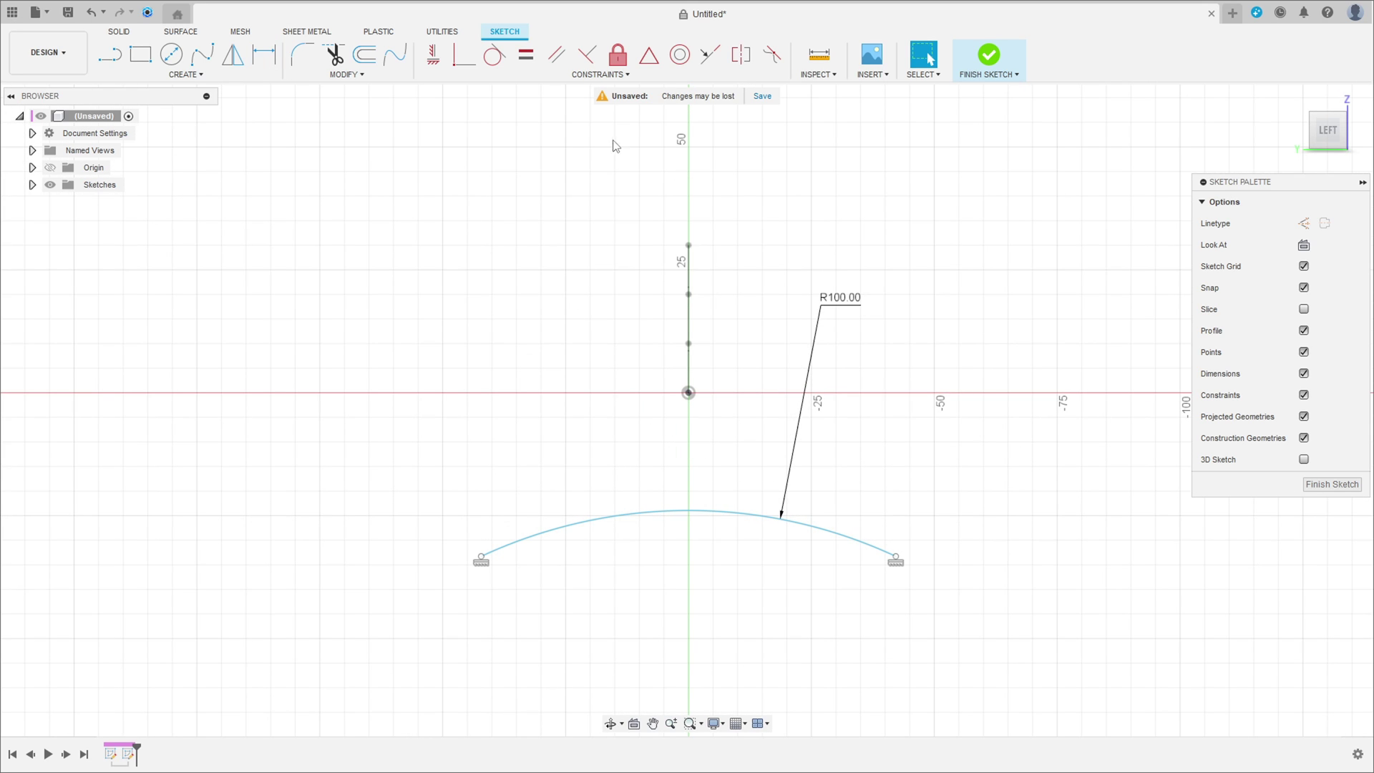
Make the arc's midpoint coincident with the sketch origin.
click(461, 64)
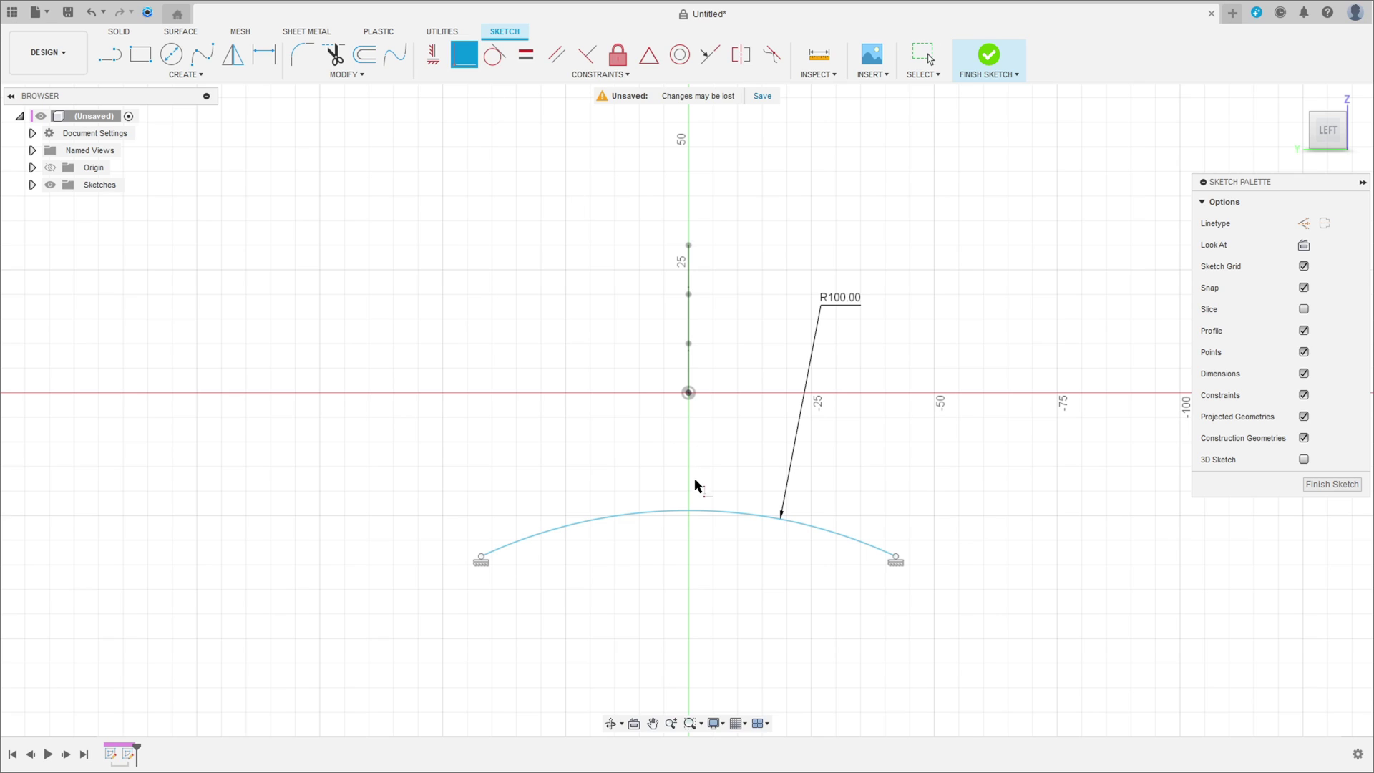
click(687, 511)
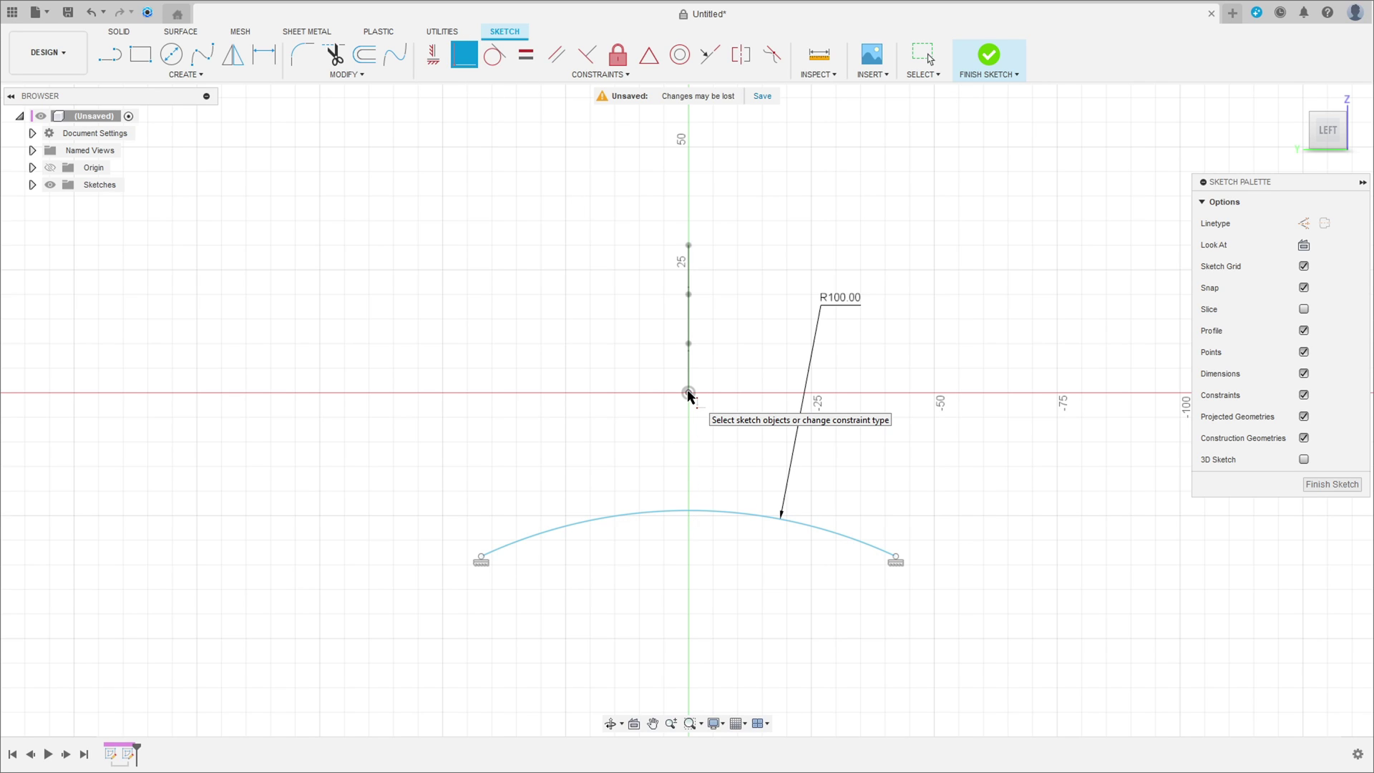
click(688, 393)
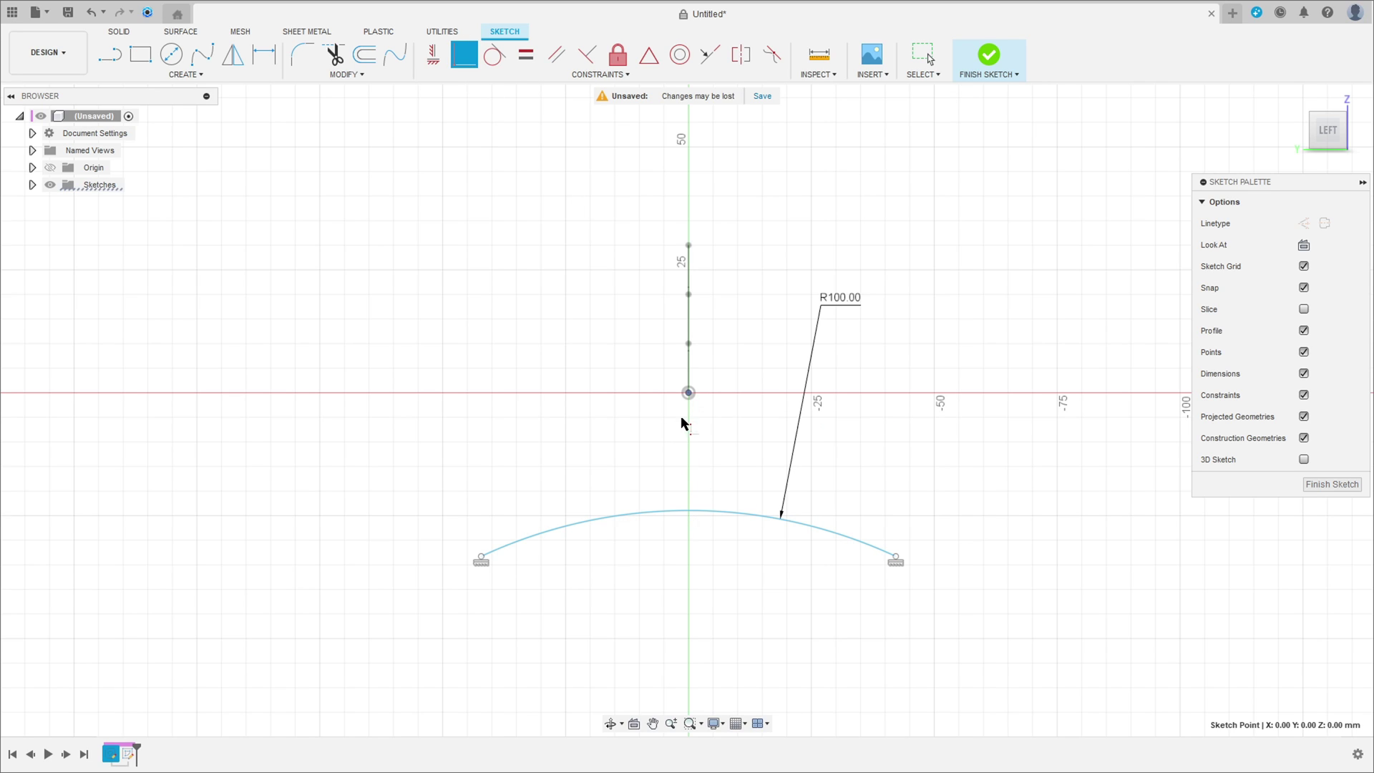
click(690, 511)
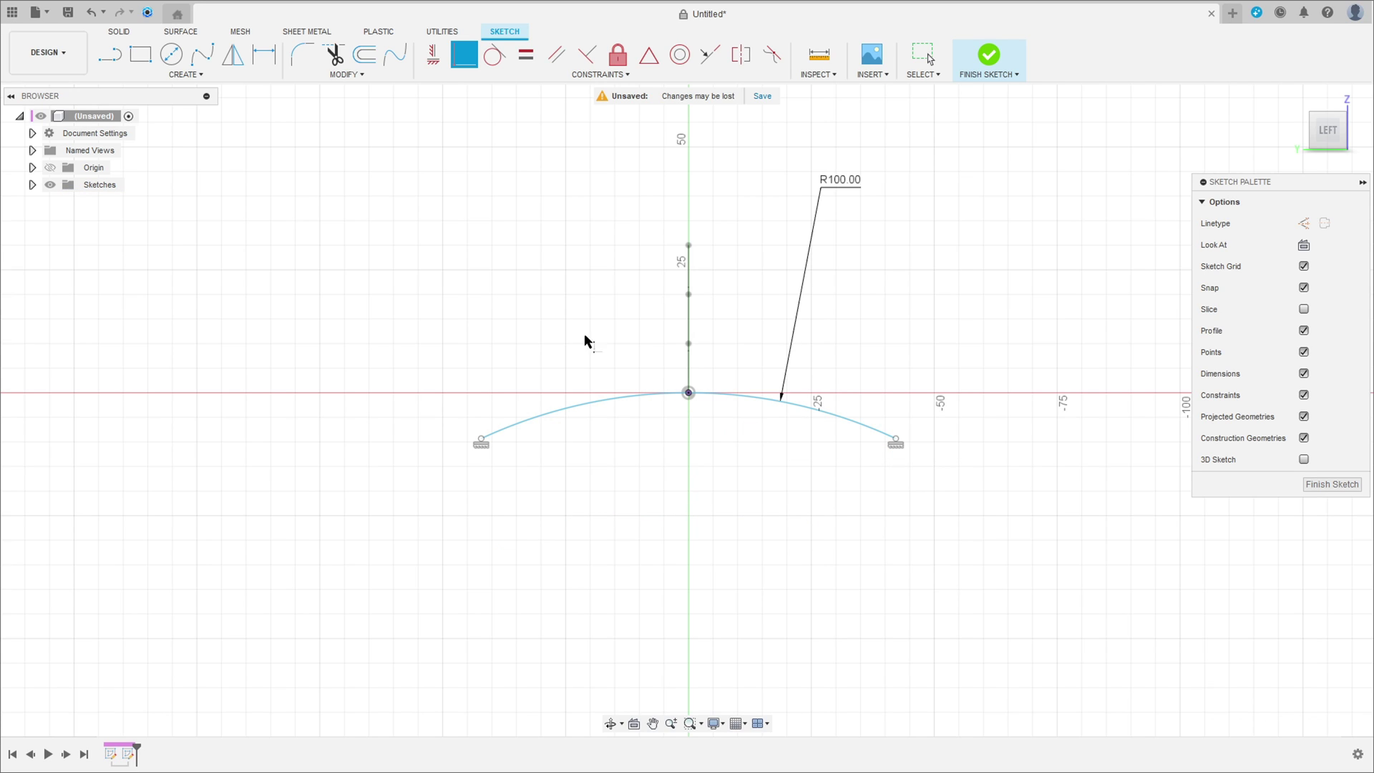
Dimension the horizontal distance between the arc's endpoints as 100 mm, below the arc, and finish the sketch.
click(264, 54)
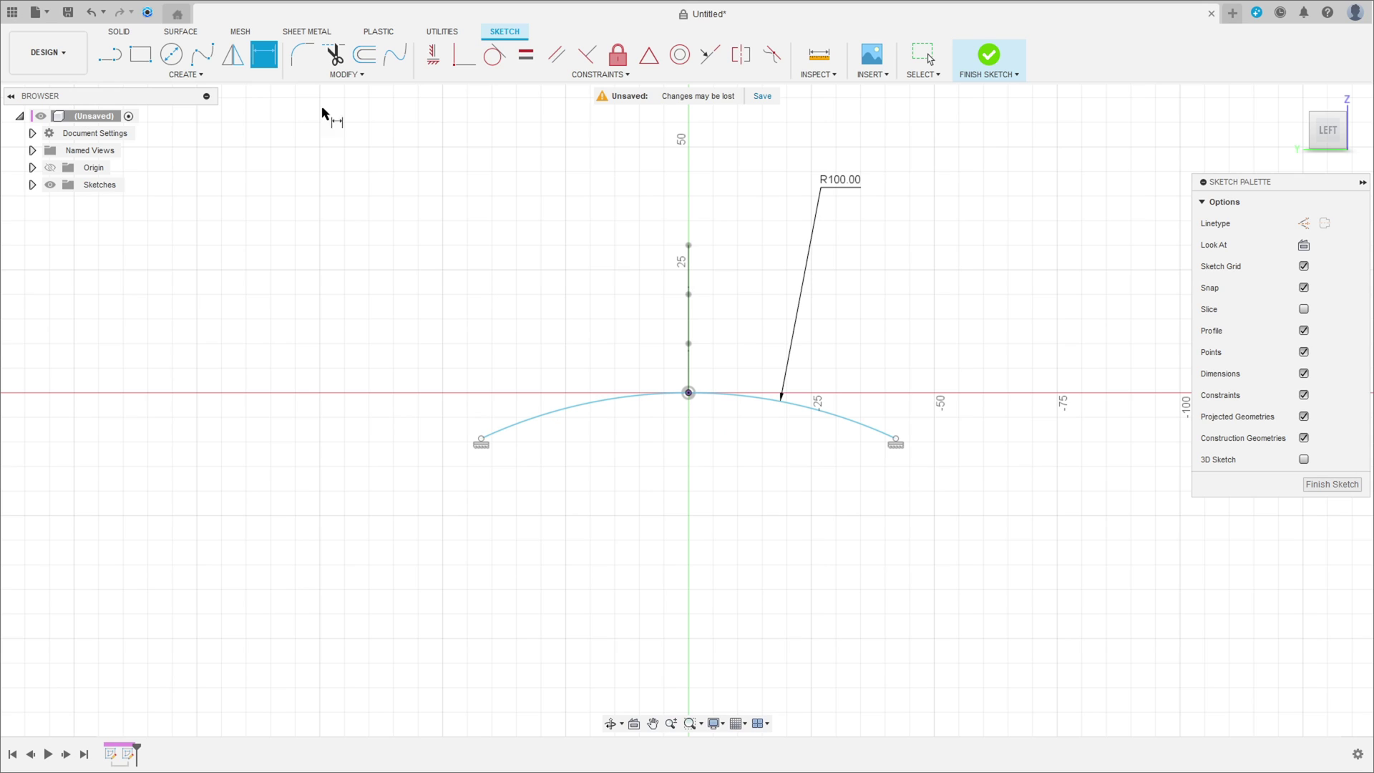
click(483, 441)
click(896, 440)
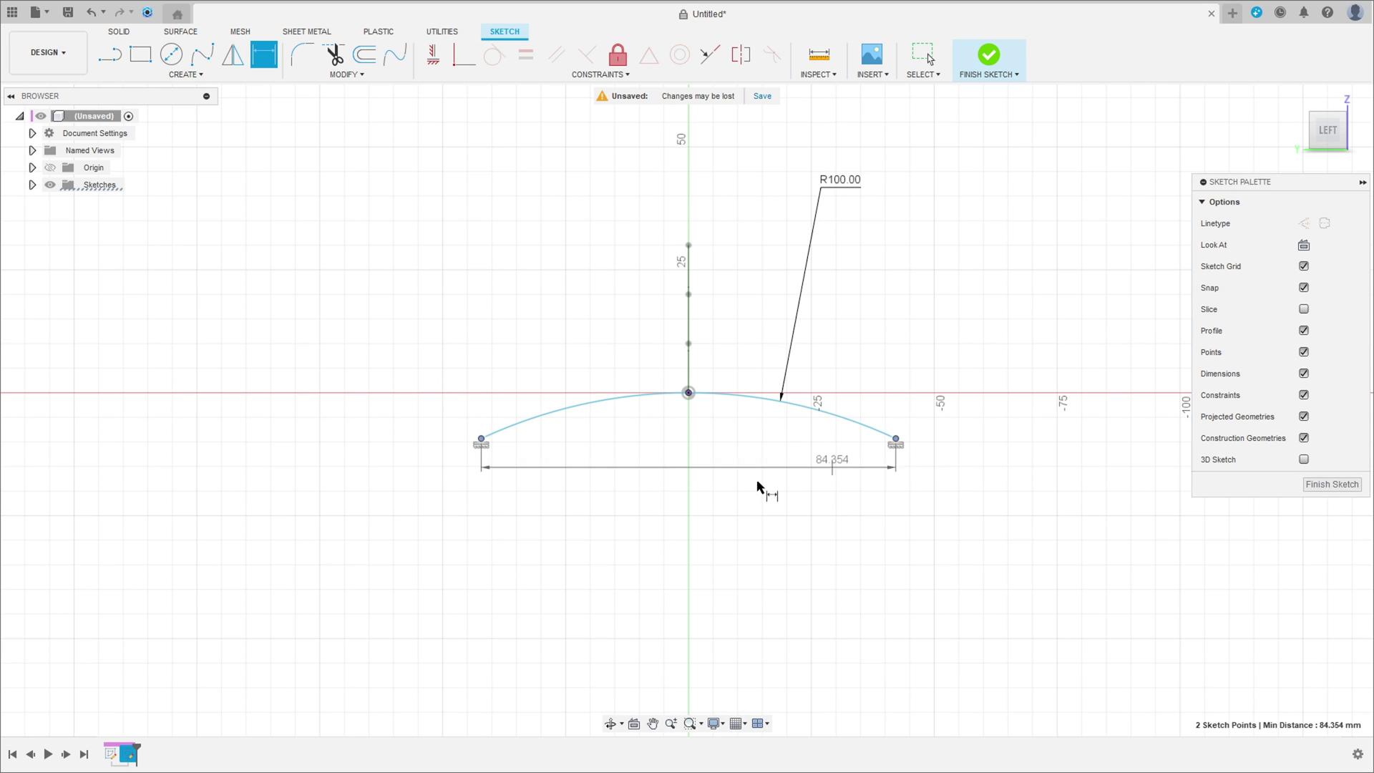
click(705, 551)
text(10)
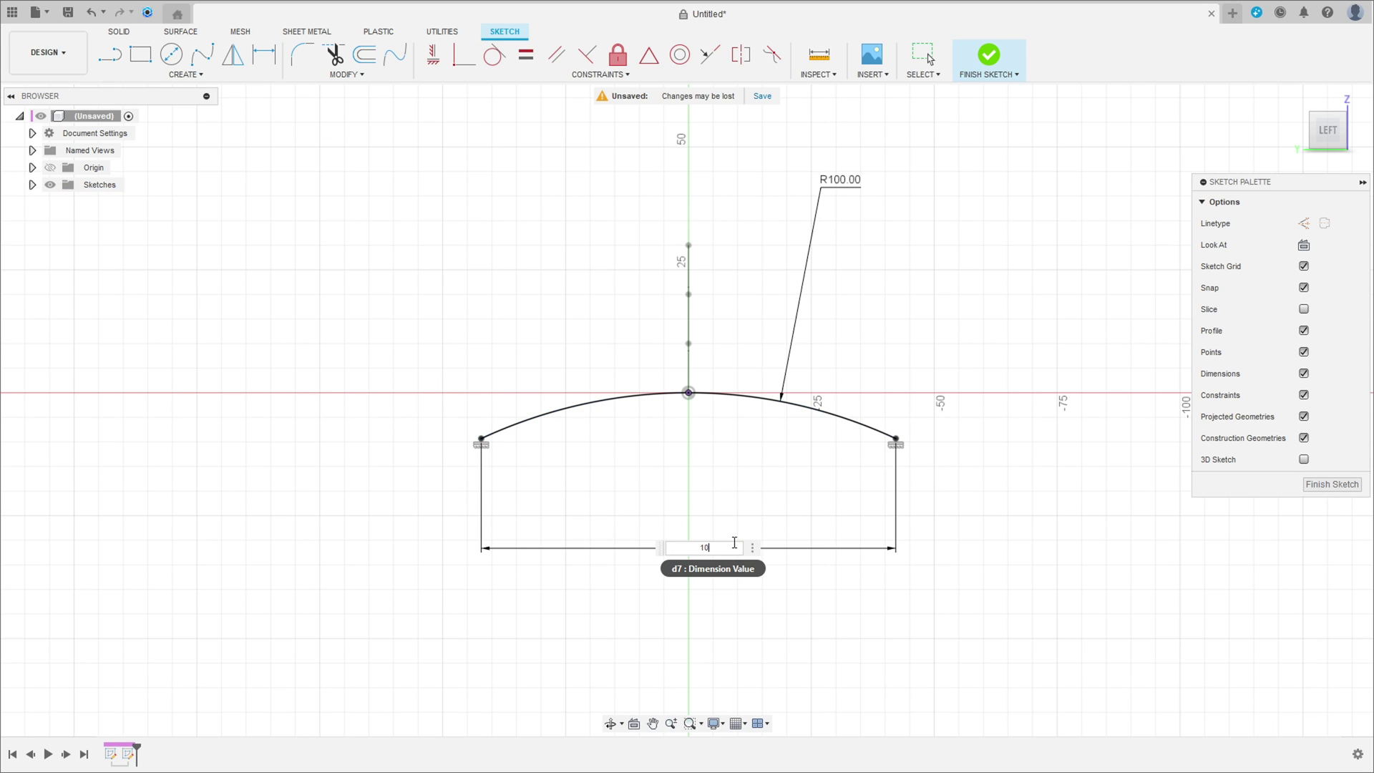
text(0)
key(Return)
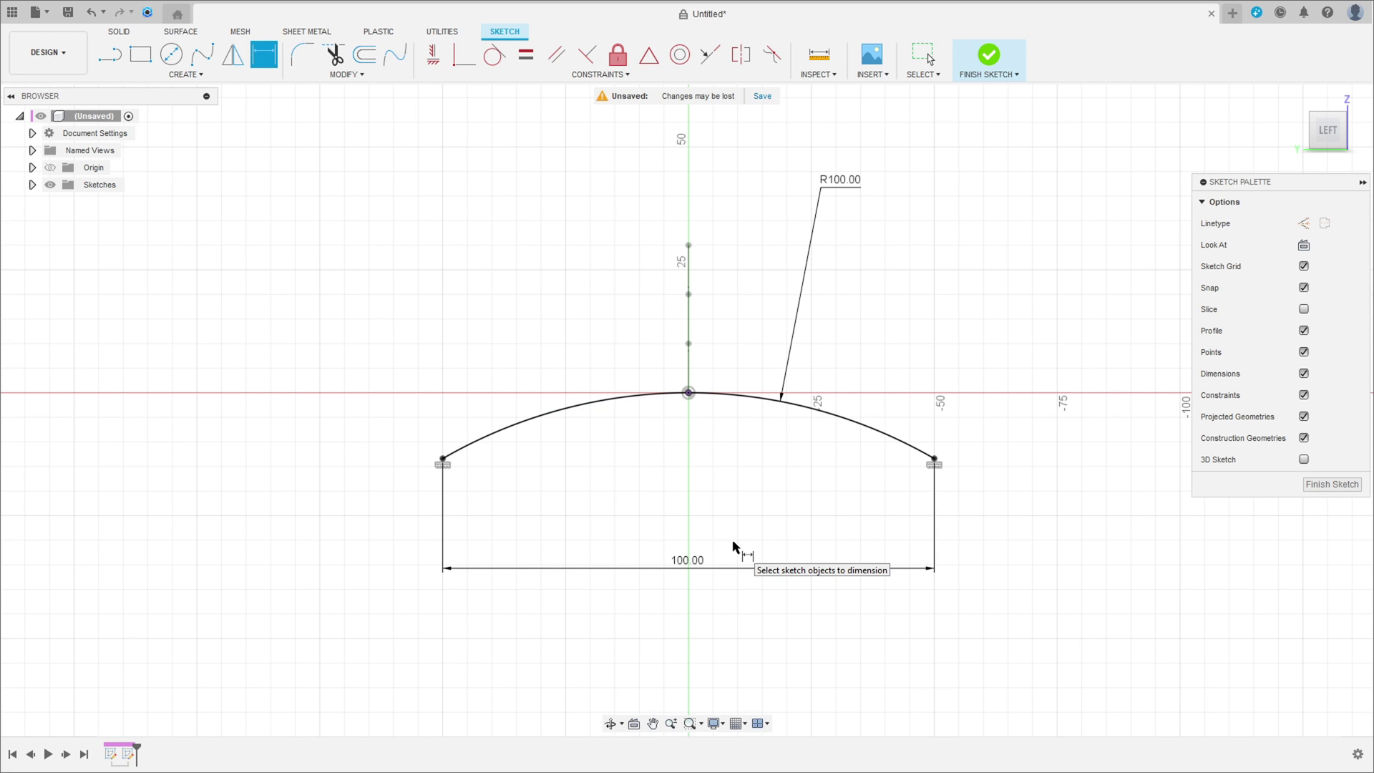
scroll(663, 478, down, 1)
scroll(663, 479, down, 1)
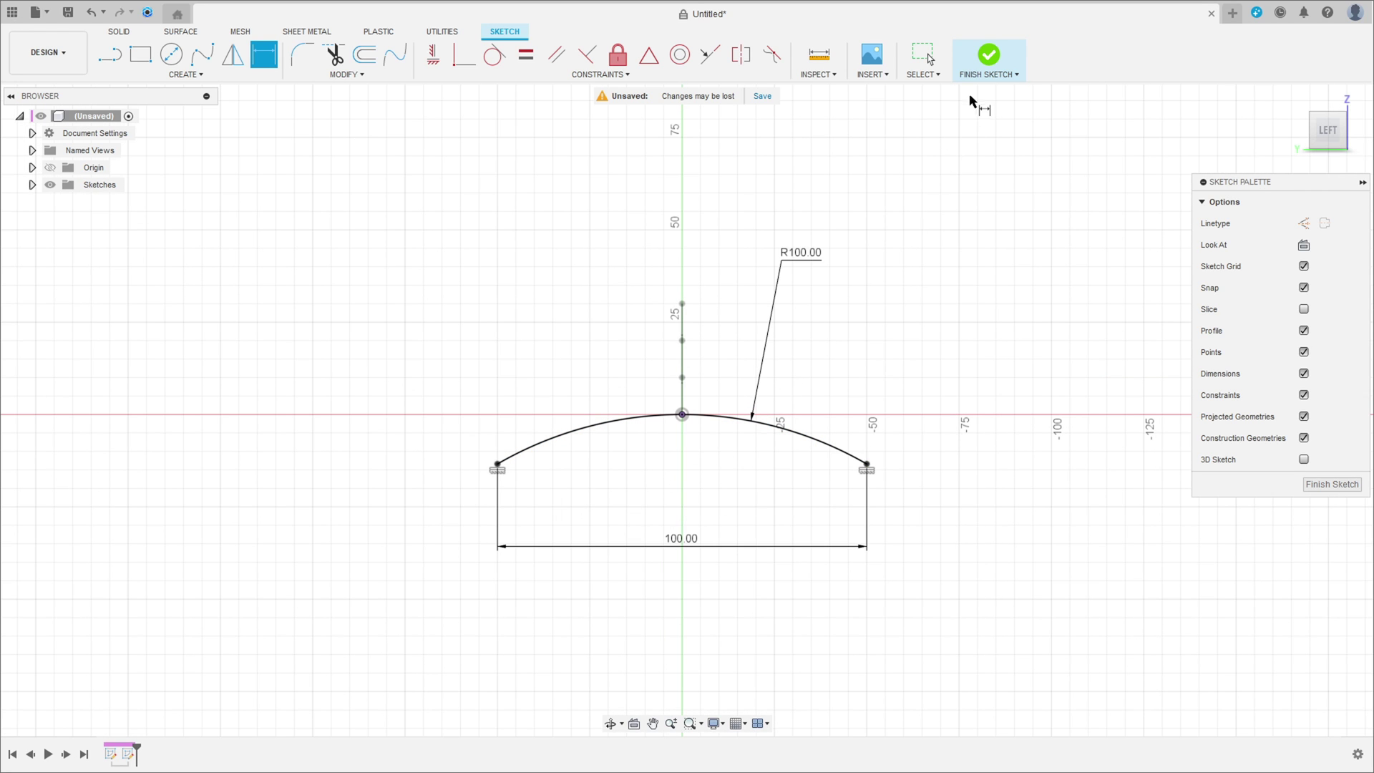
click(989, 57)
Create a surface Sweep of the arc profile along the S-shaped path as a new body.
mouse_move(890, 251)
shift+middle_down()
mouse_move(822, 260)
mouse_move(795, 284)
shift+middle_up()
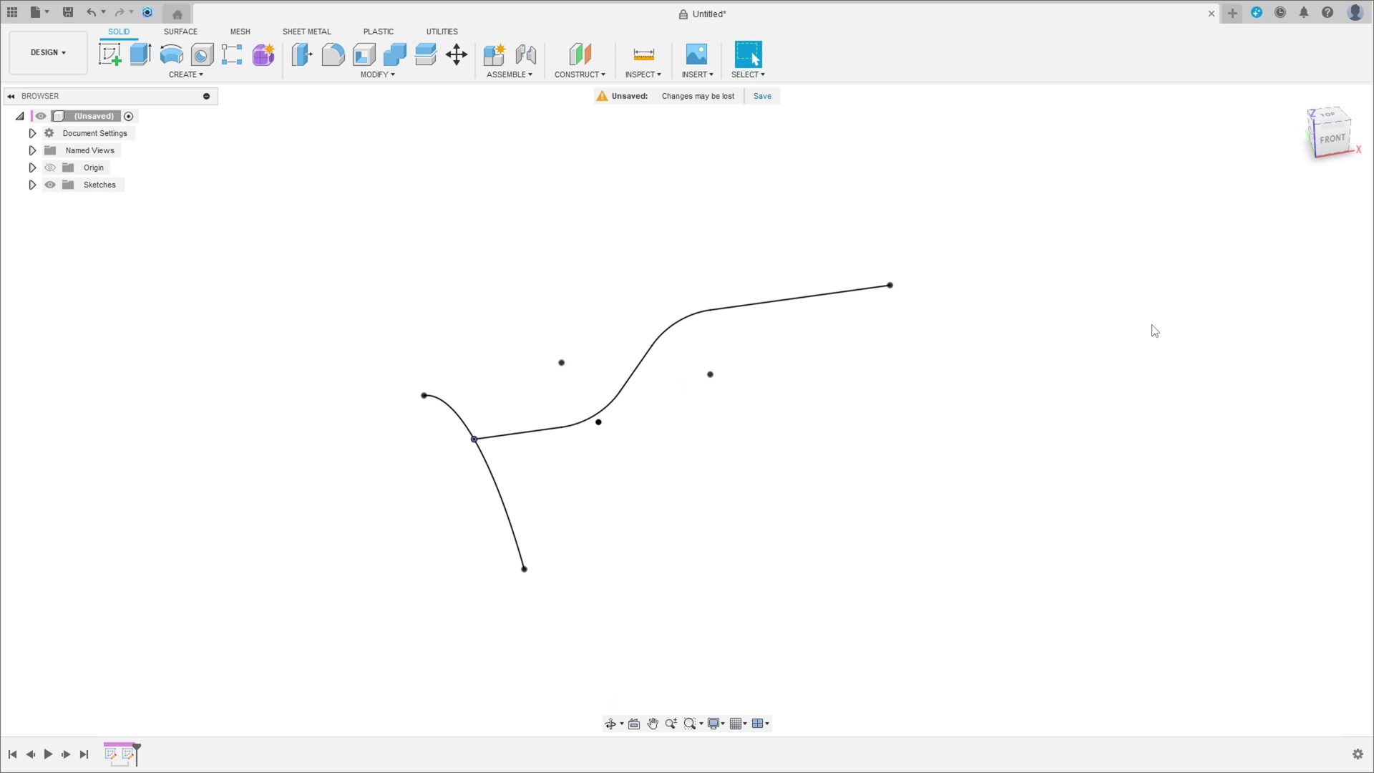
click(178, 34)
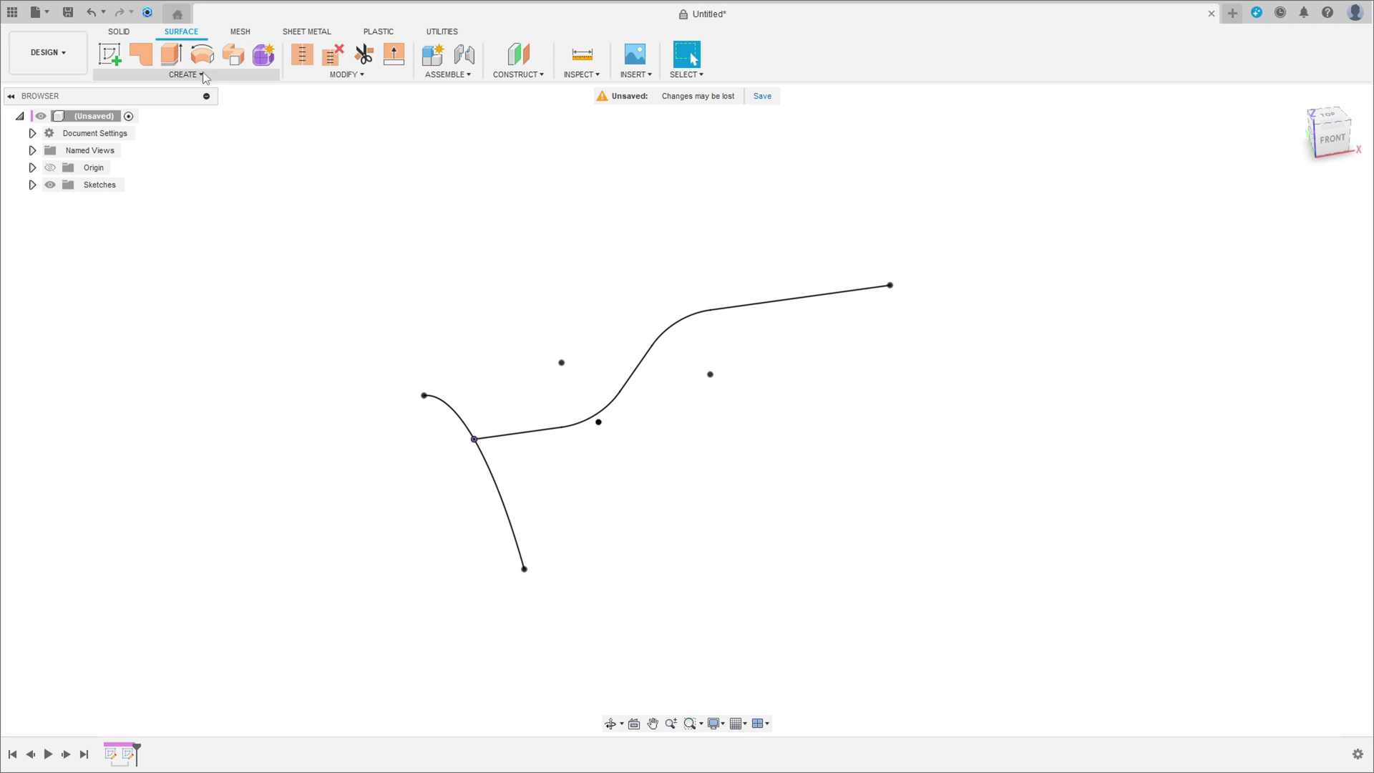
click(236, 63)
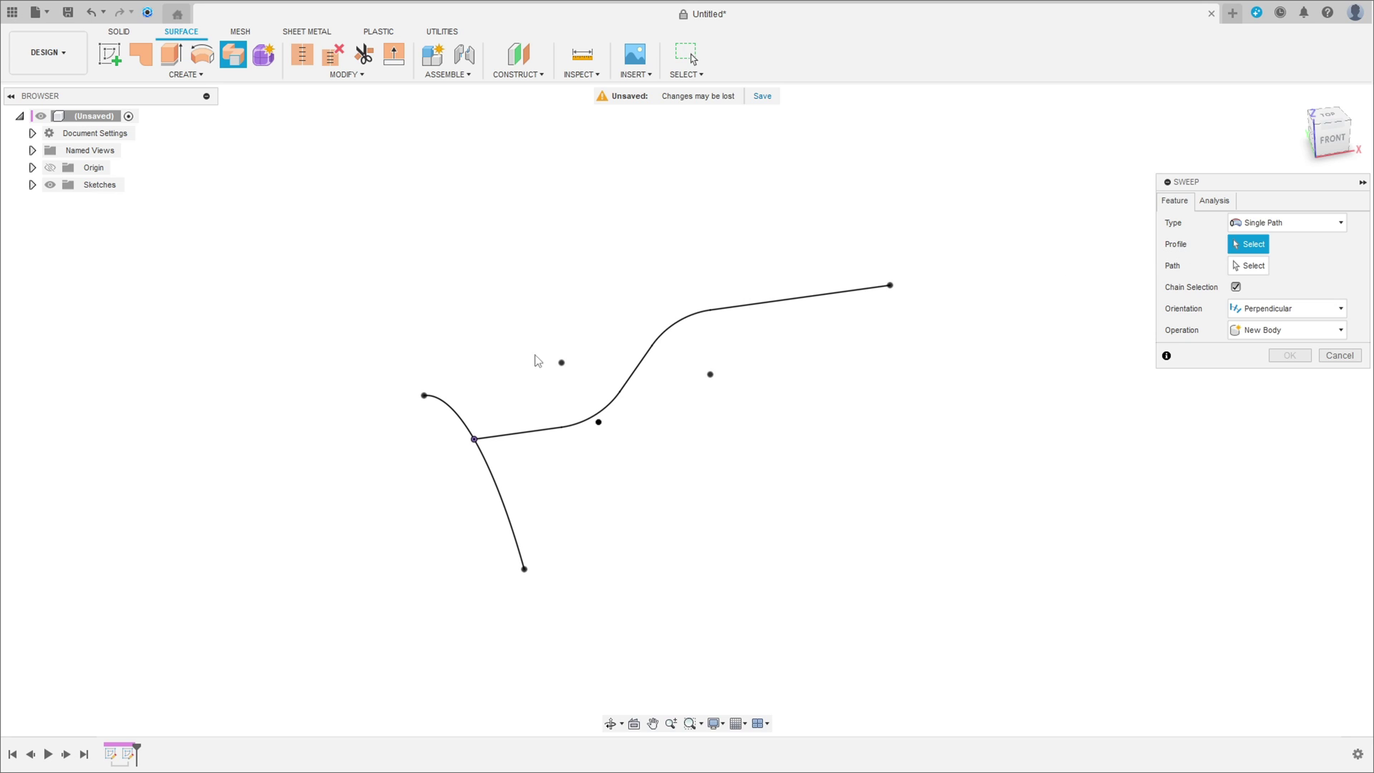
click(490, 479)
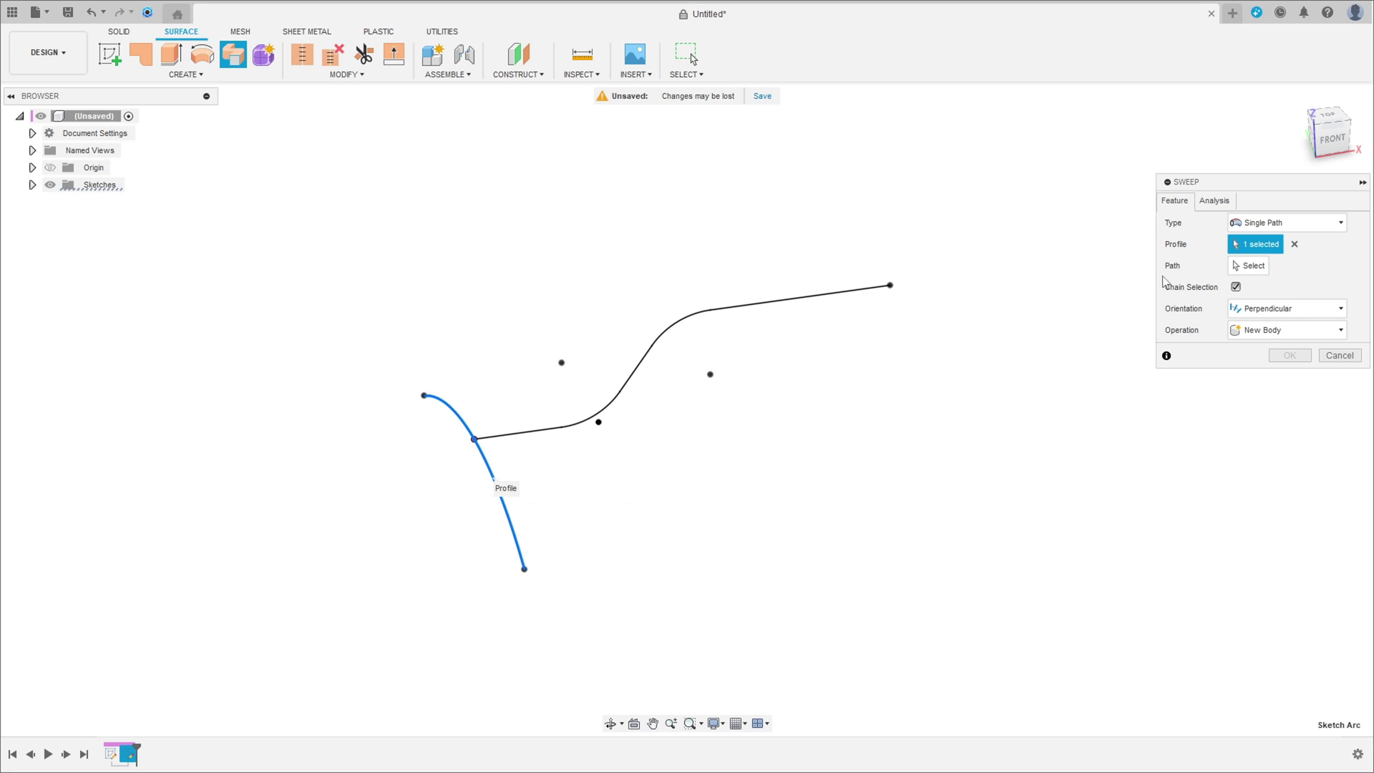
click(1246, 268)
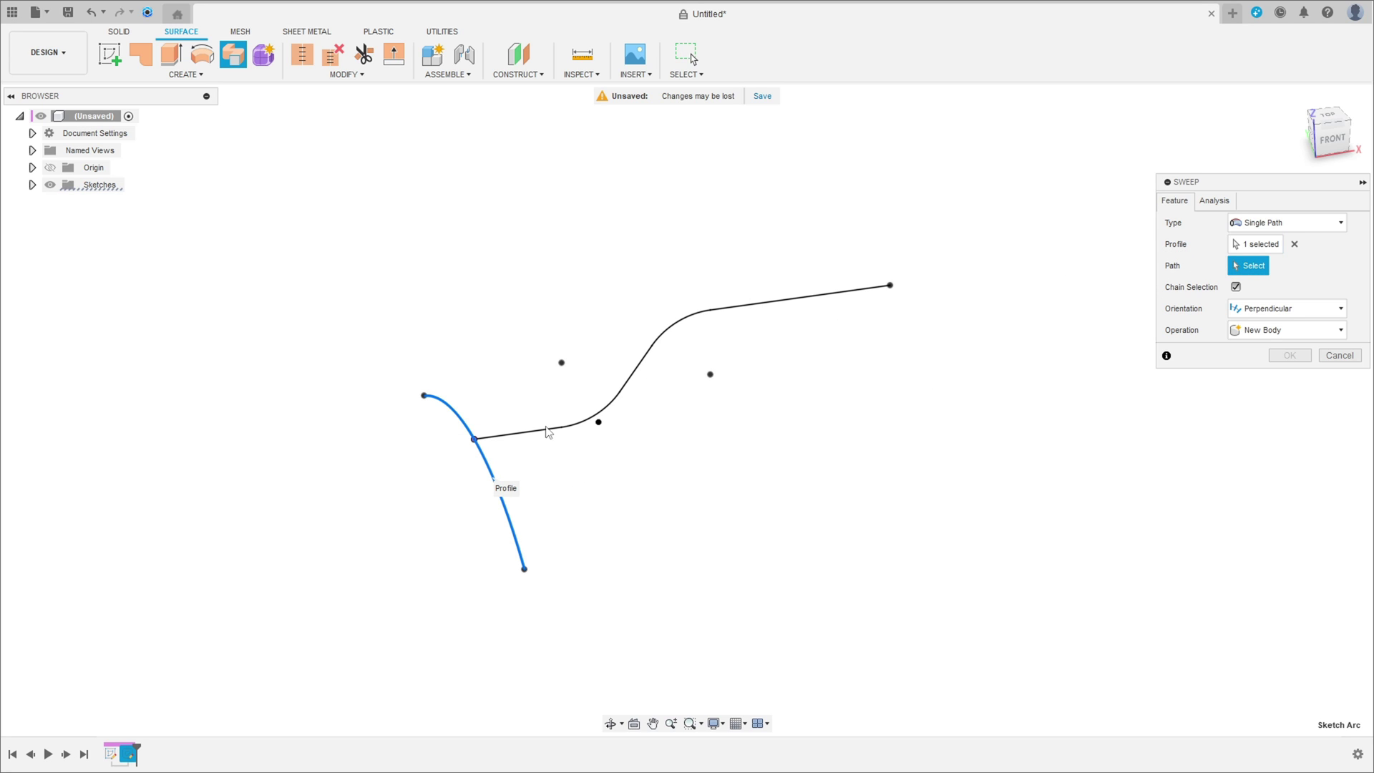
click(547, 432)
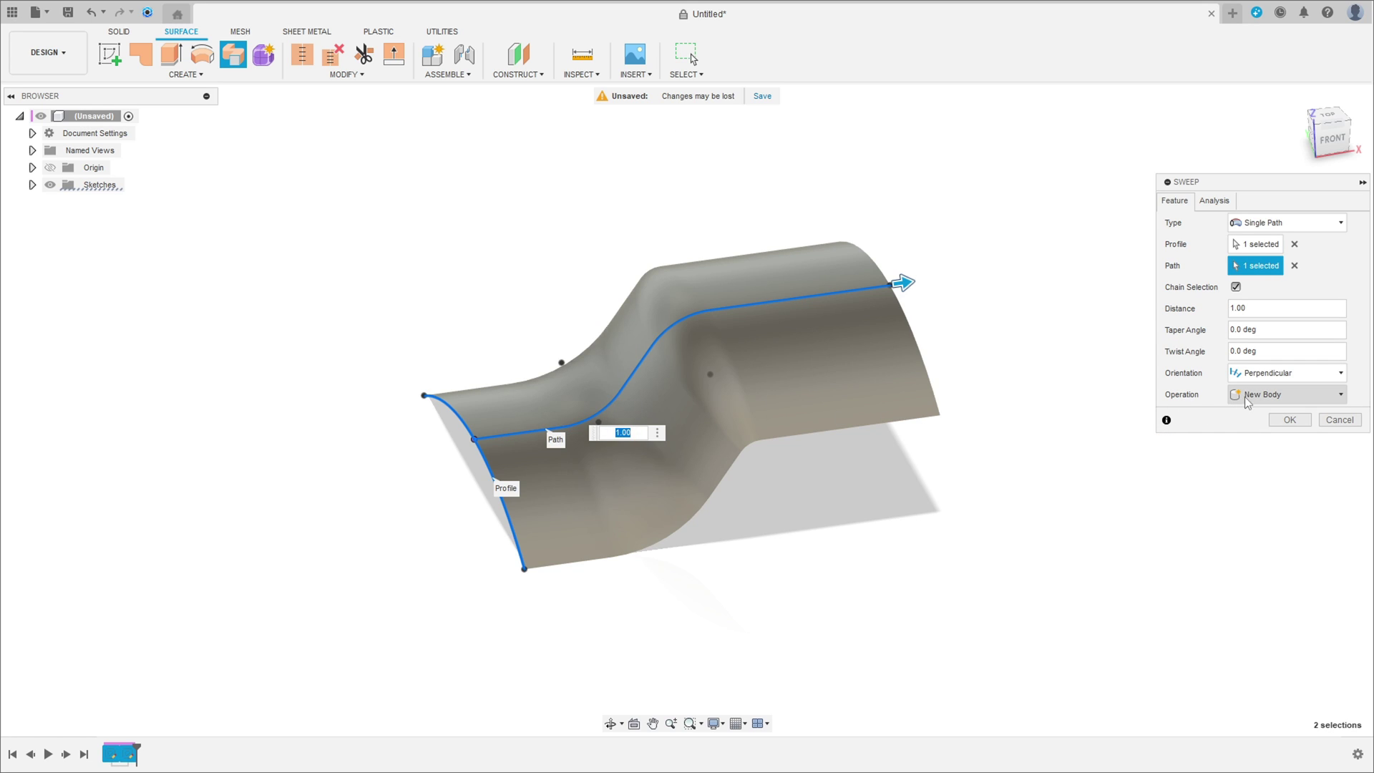
click(1288, 421)
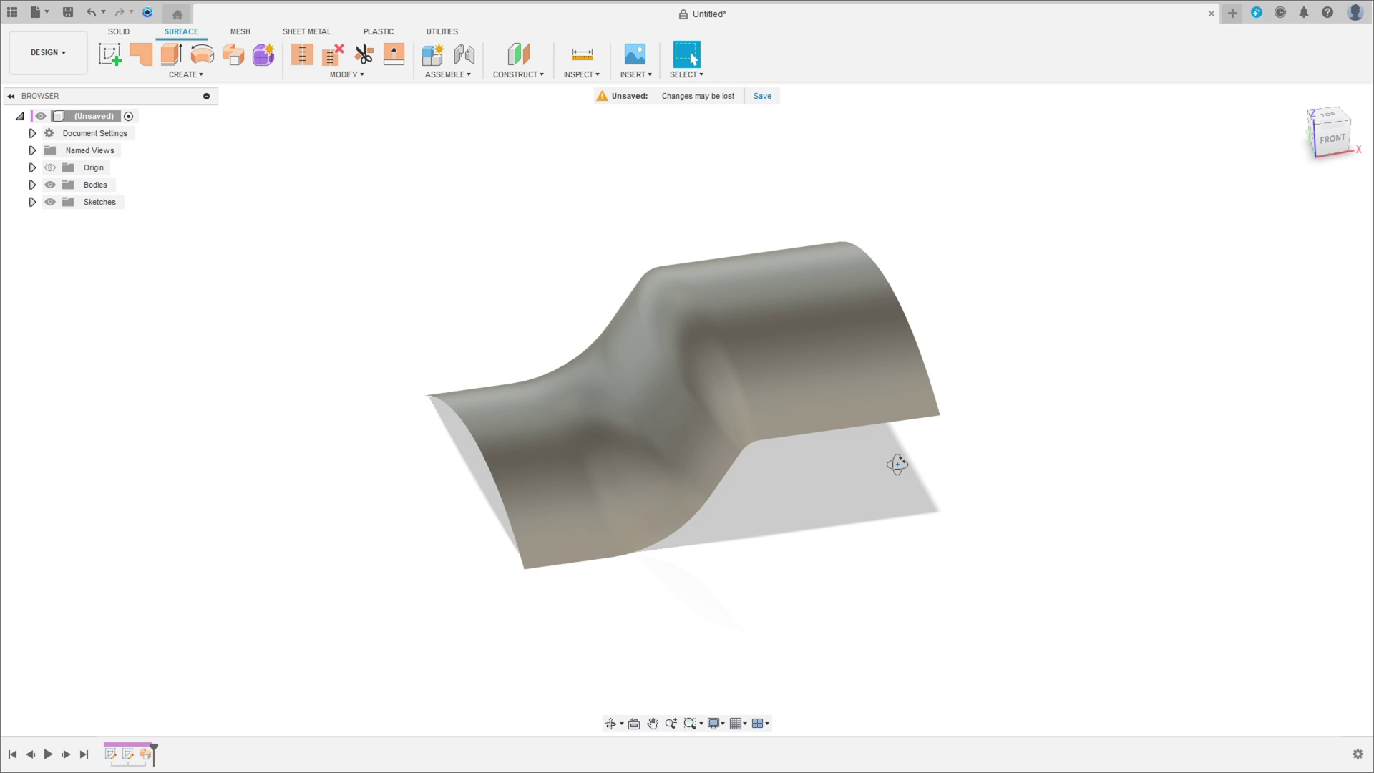
Start a new sketch on the horizontal XY origin plane.
shift+middle_drag(895, 463, 929, 454)
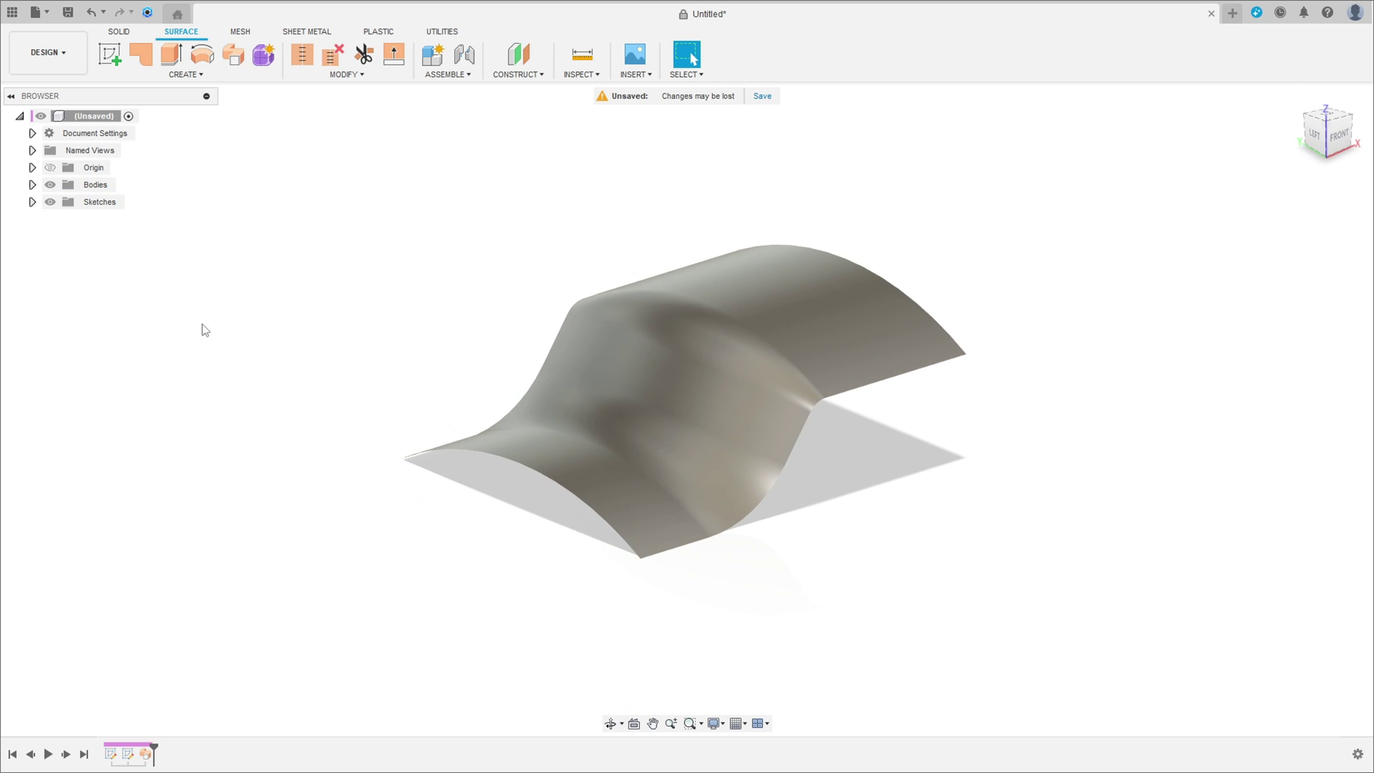
click(109, 53)
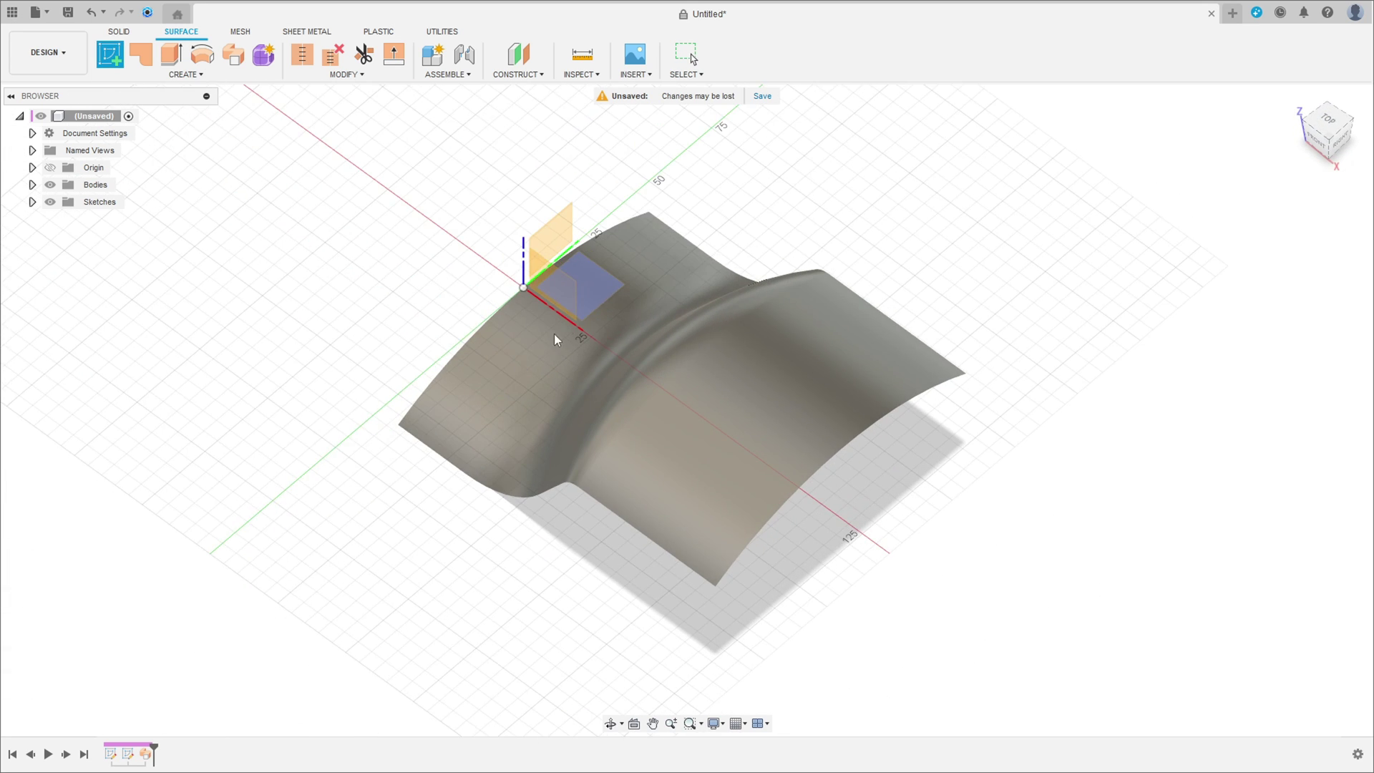
click(607, 288)
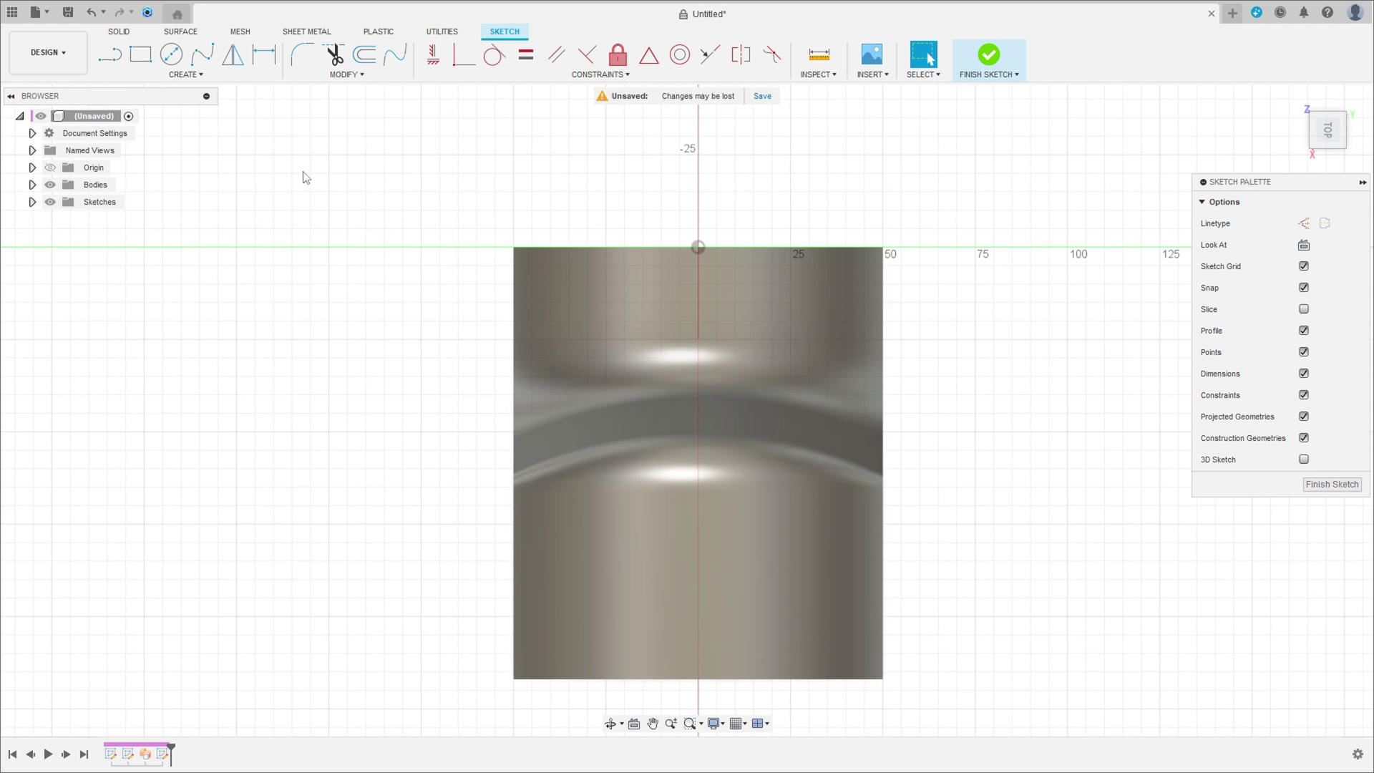
Draw a 117 mm construction line from the origin along the X axis down the middle of the surface.
click(111, 56)
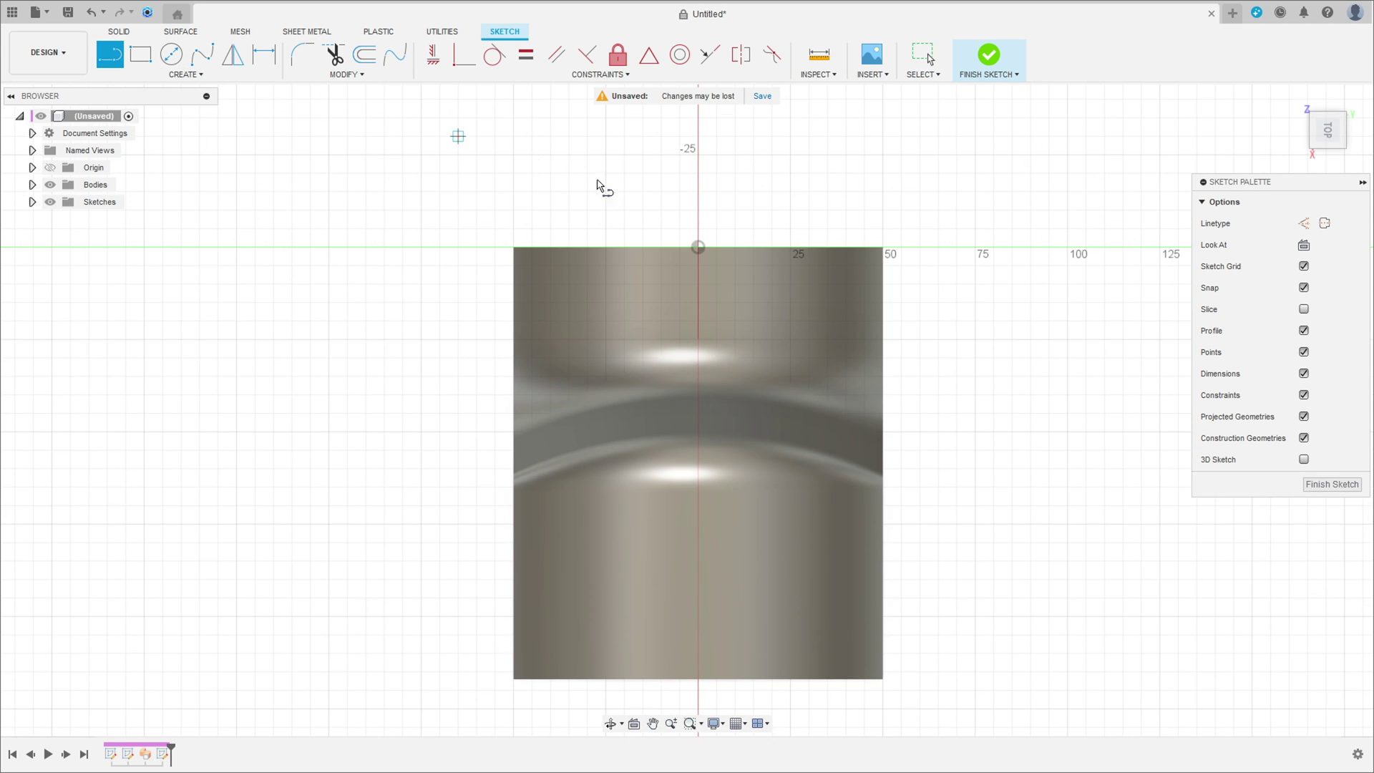
click(697, 247)
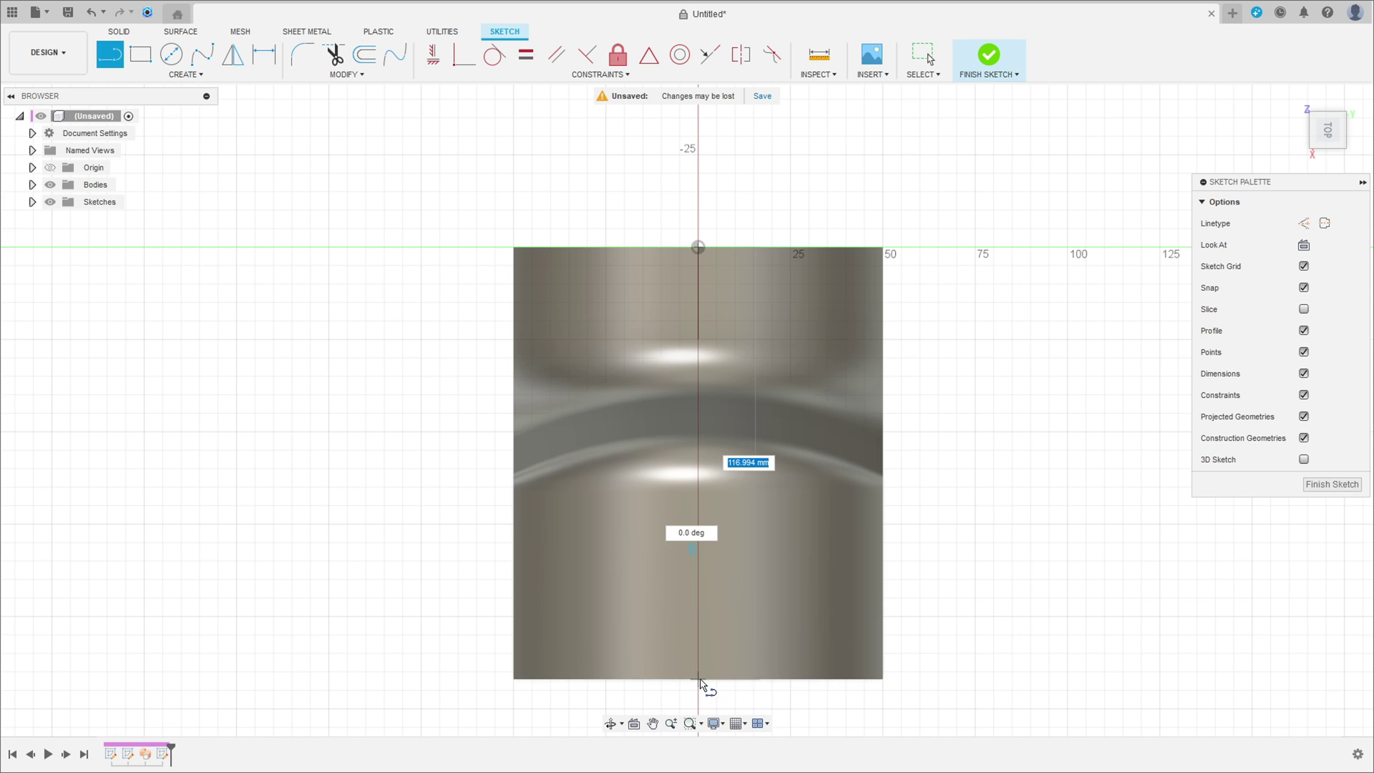
click(1304, 225)
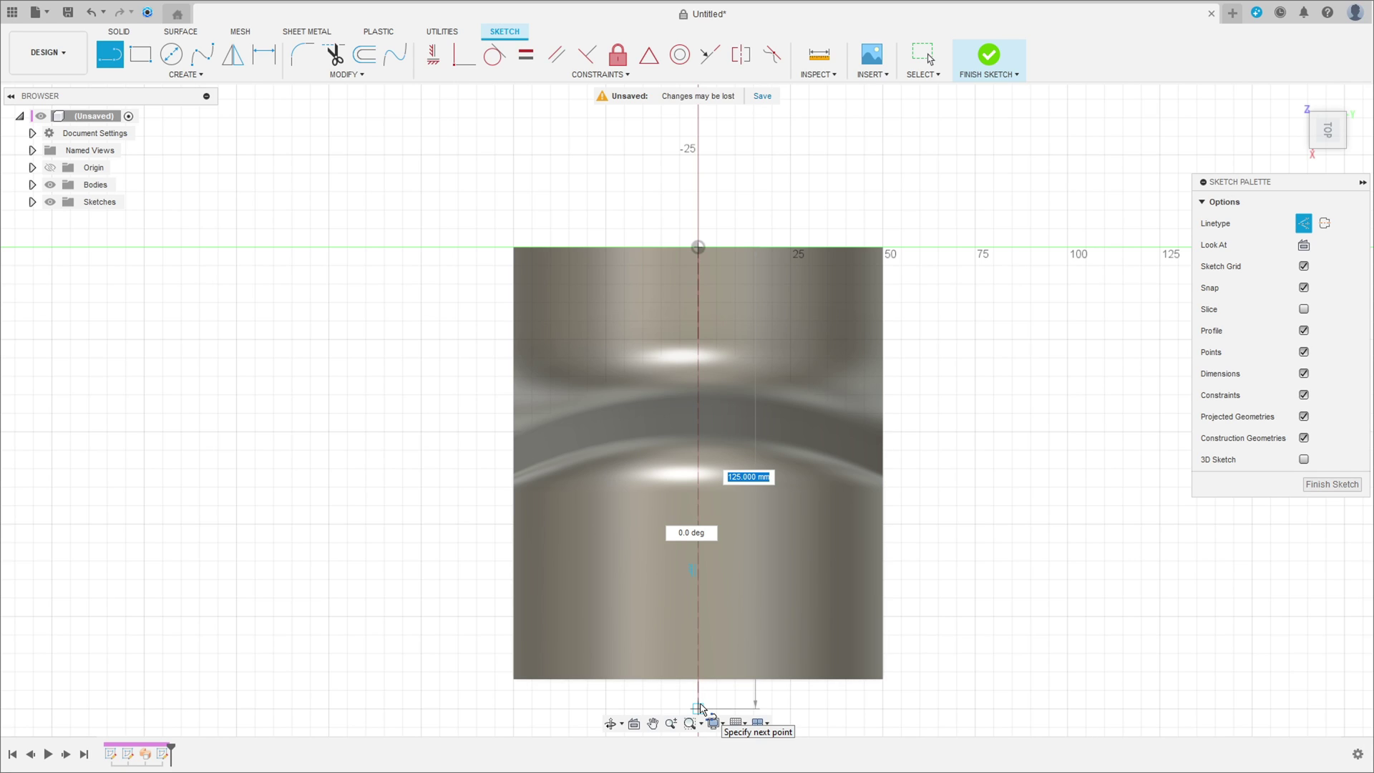
text(117)
key(Tab)
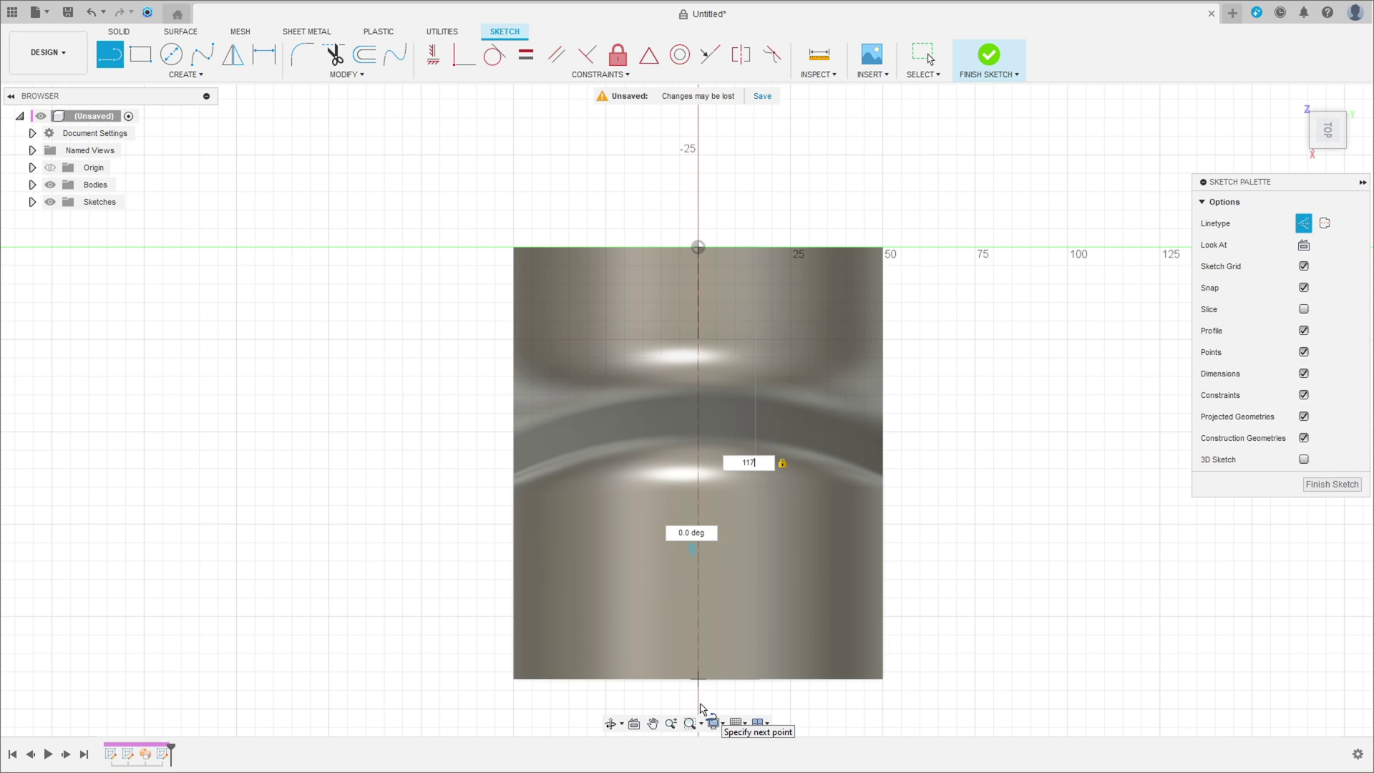
key(Return)
key(Escape)
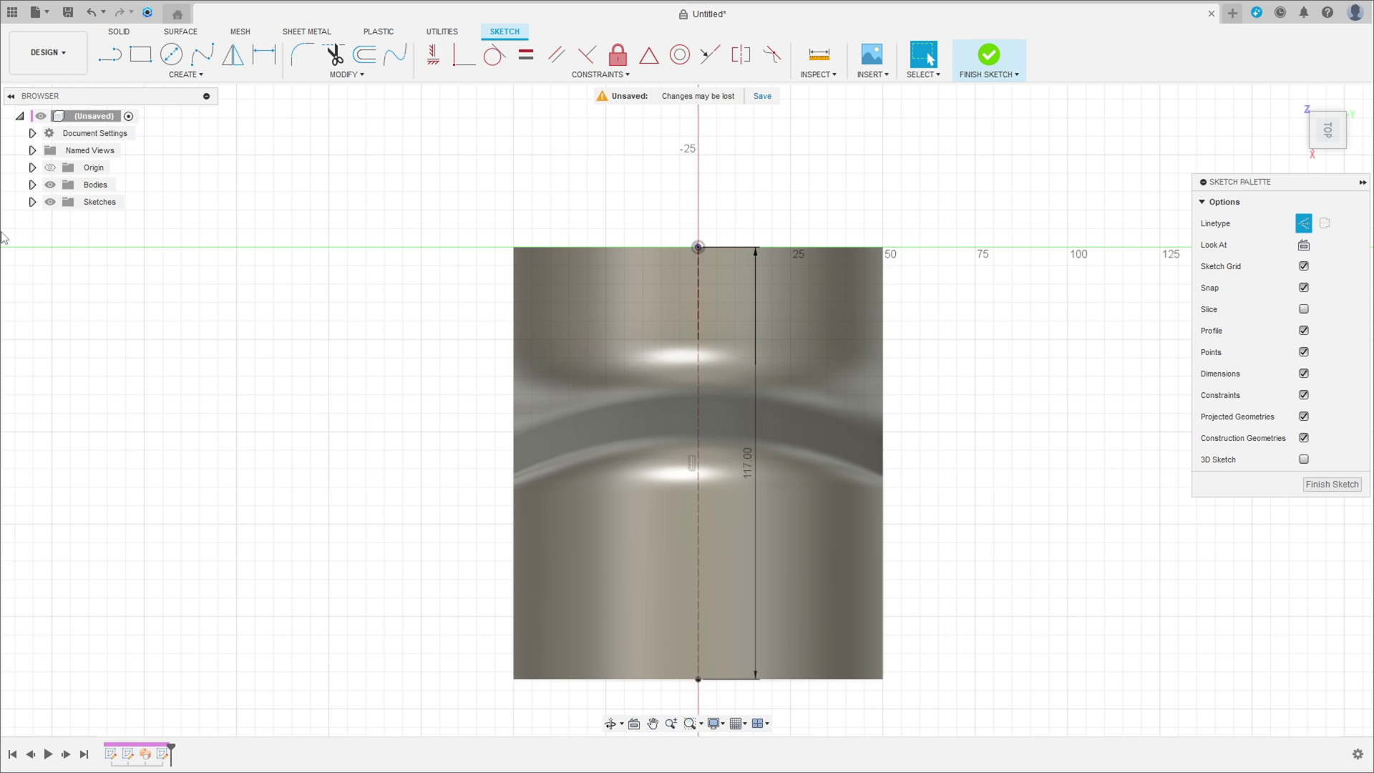
Hide the bodies and move the construction line's 117 mm dimension far out to the negative Y side.
click(48, 185)
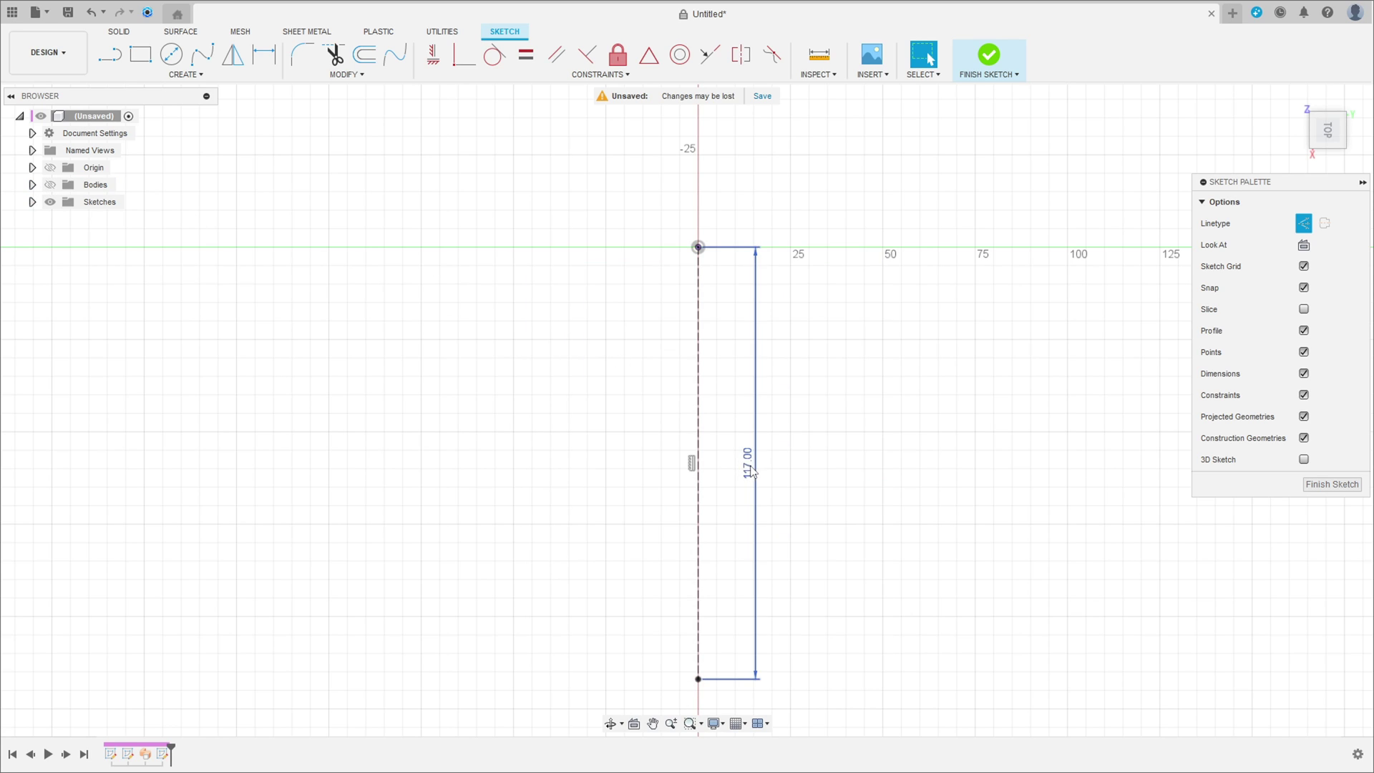
mouse_move(756, 472)
mouse_down()
mouse_move(280, 463)
mouse_move(307, 462)
mouse_up()
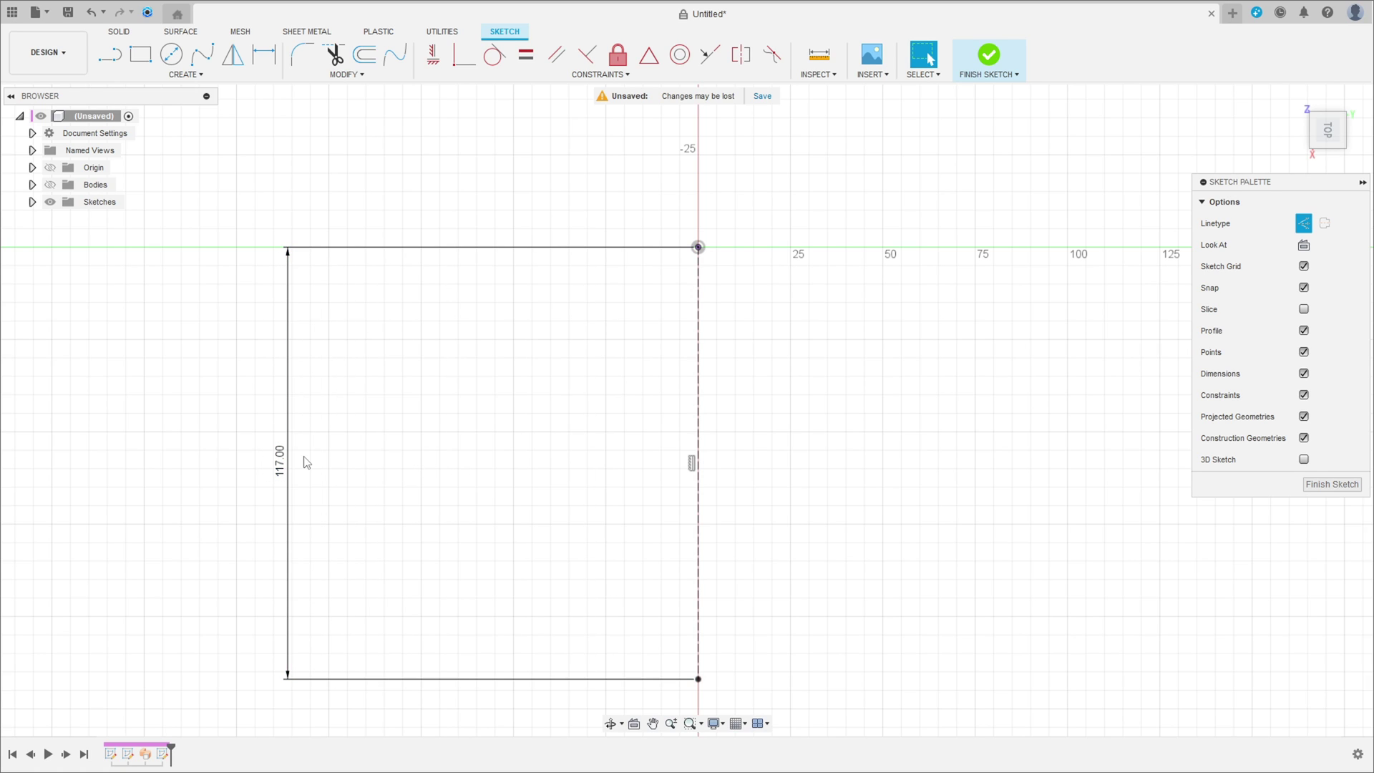
Draw a solid 25 mm line from the origin along the positive Y axis, switching off construction linetype.
click(109, 53)
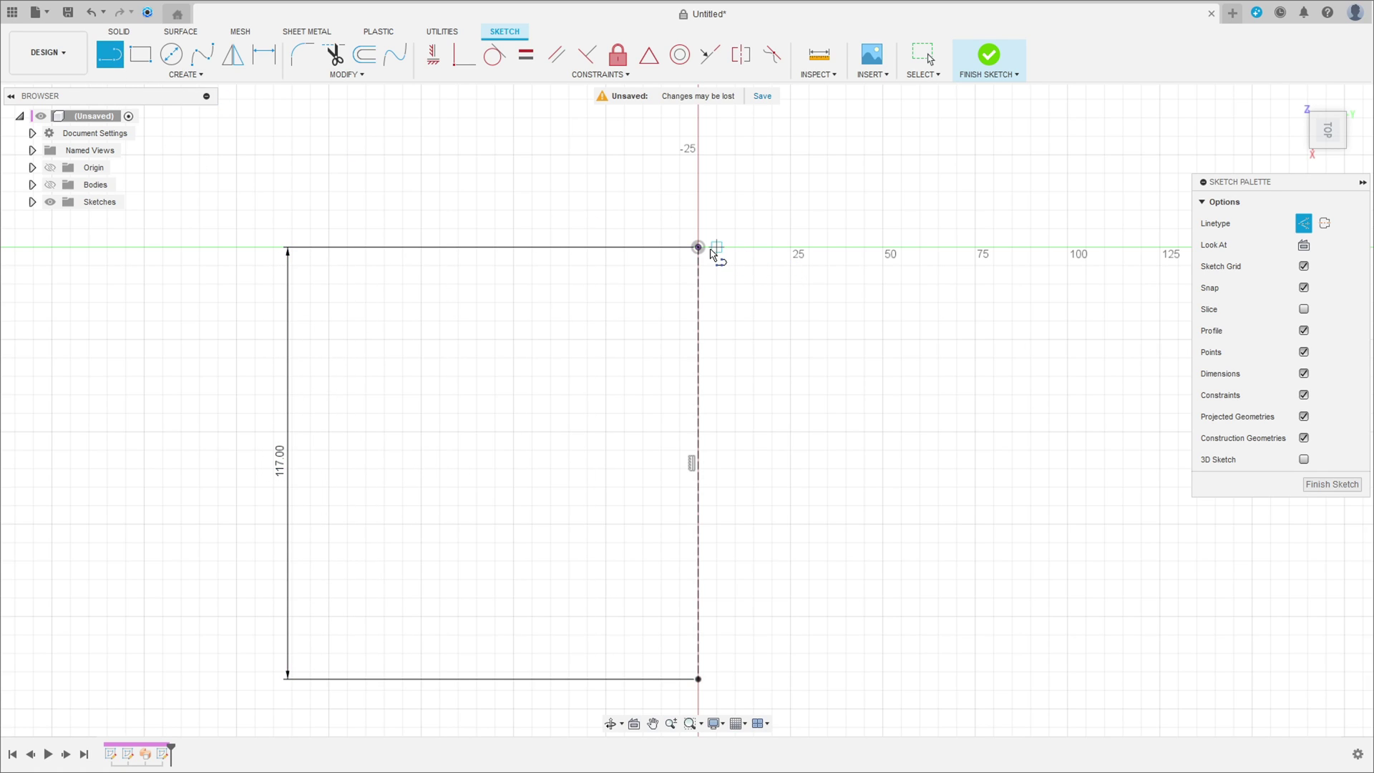
click(698, 247)
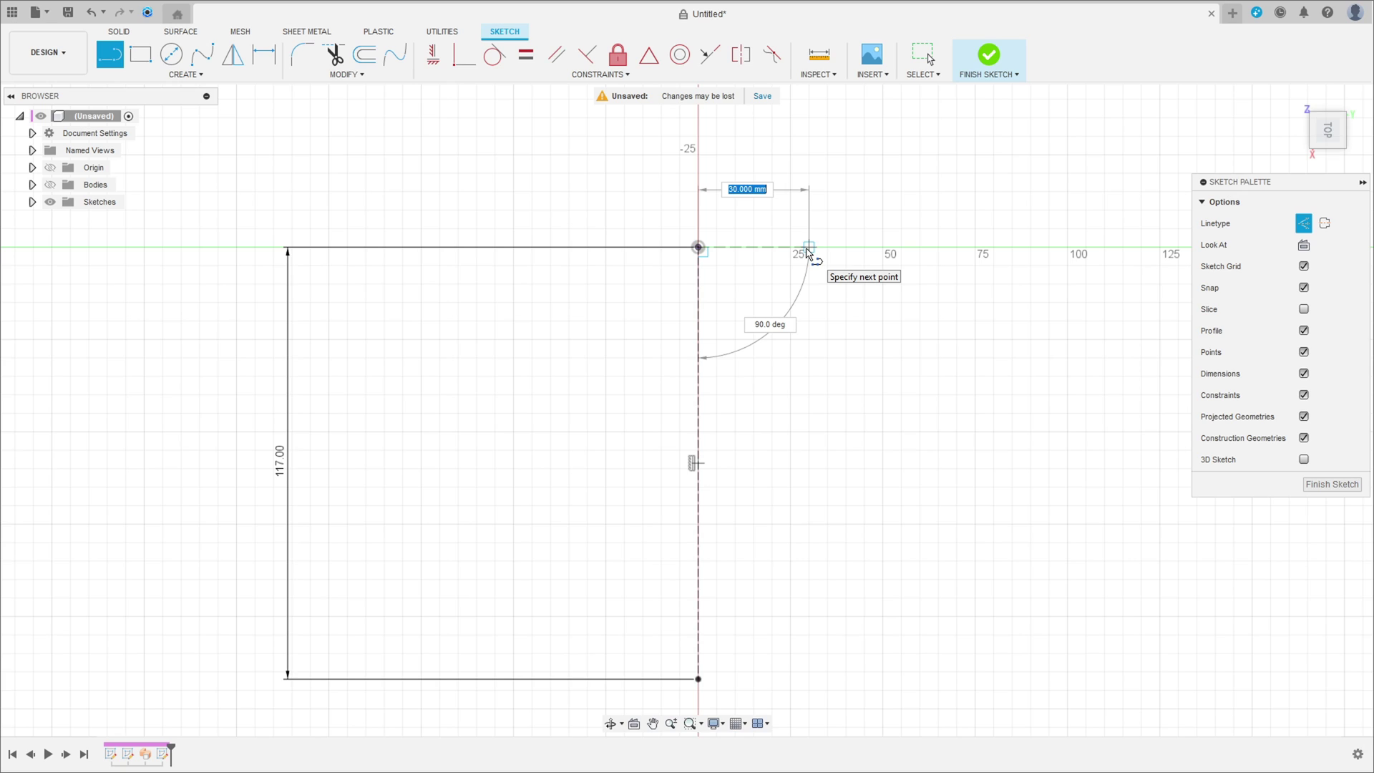
text(25)
click(1304, 224)
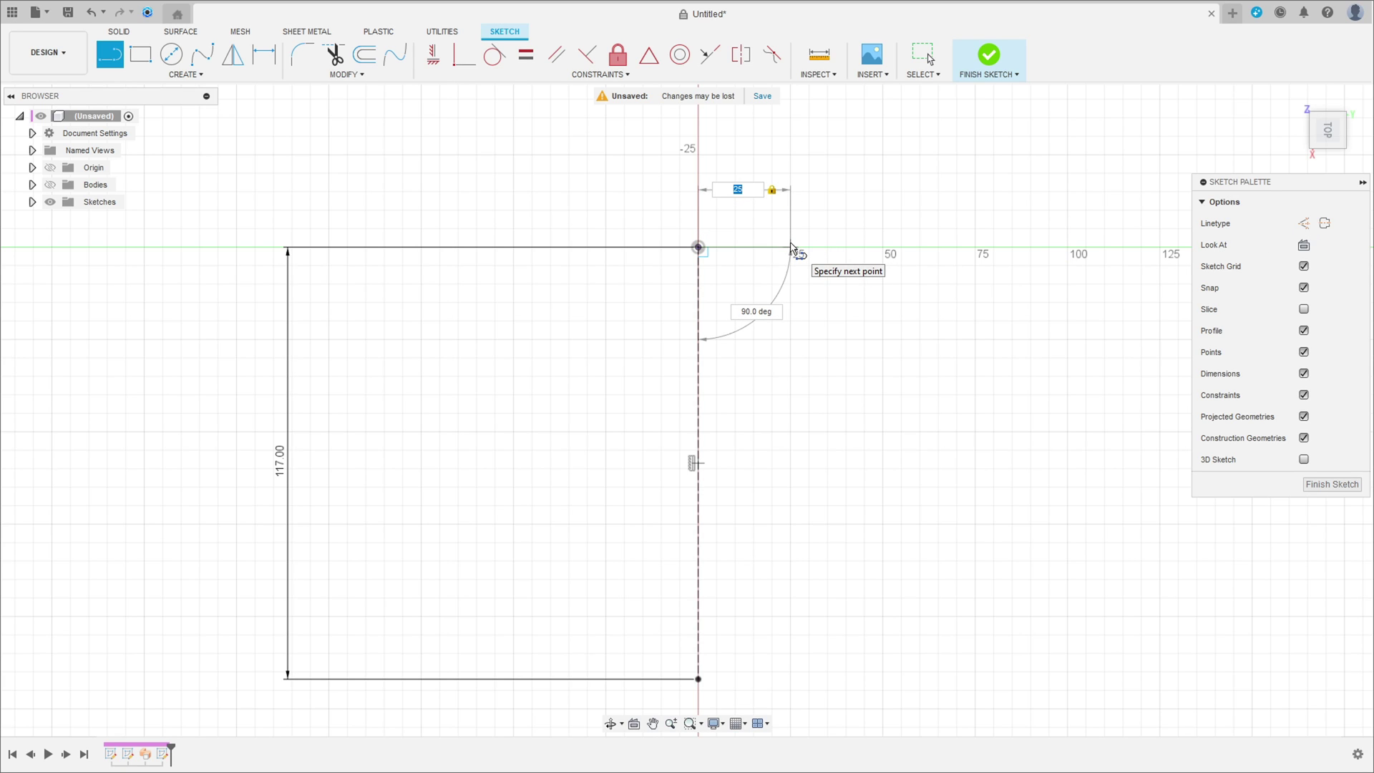
click(791, 247)
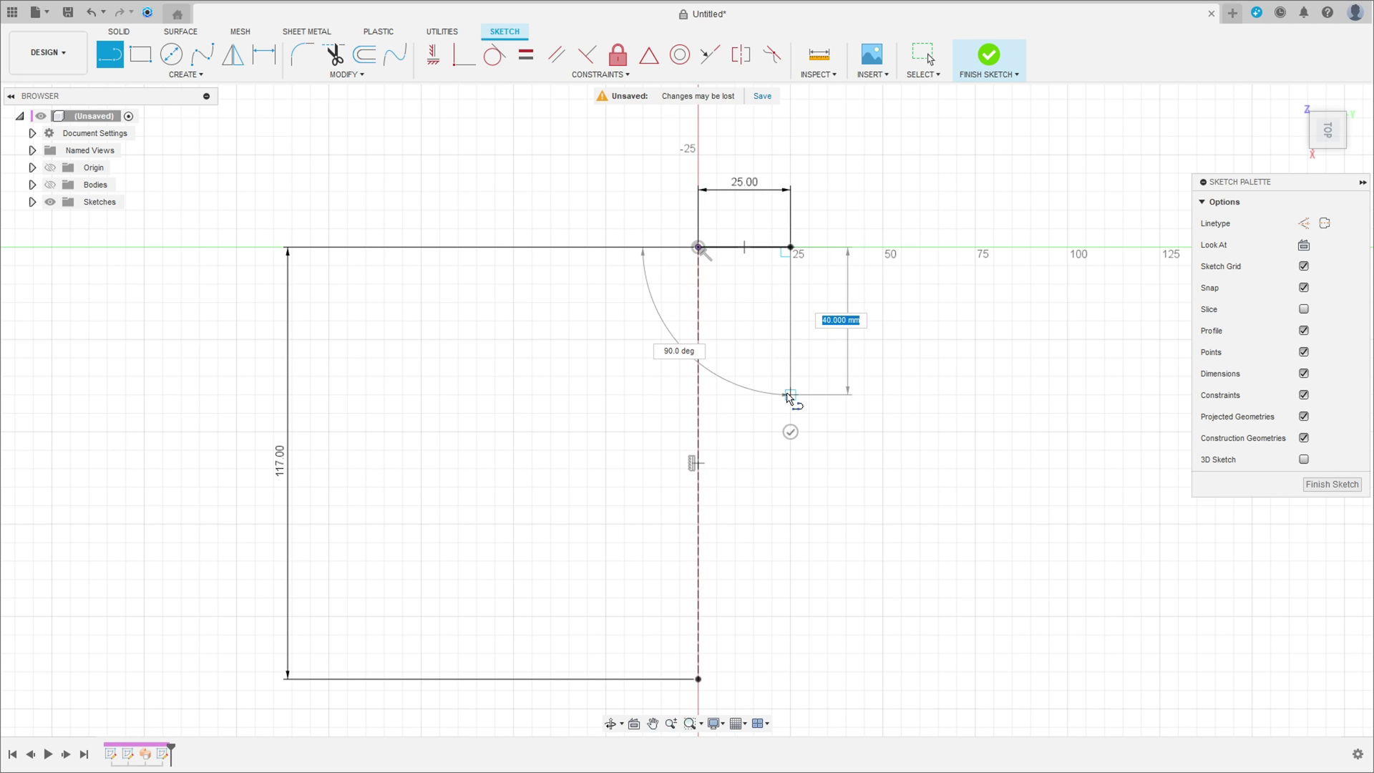
Continue the outline with a line about 40 mm long parallel to X, an outward slant, another parallel line and a closing line to the centerline's end.
click(791, 395)
click(883, 562)
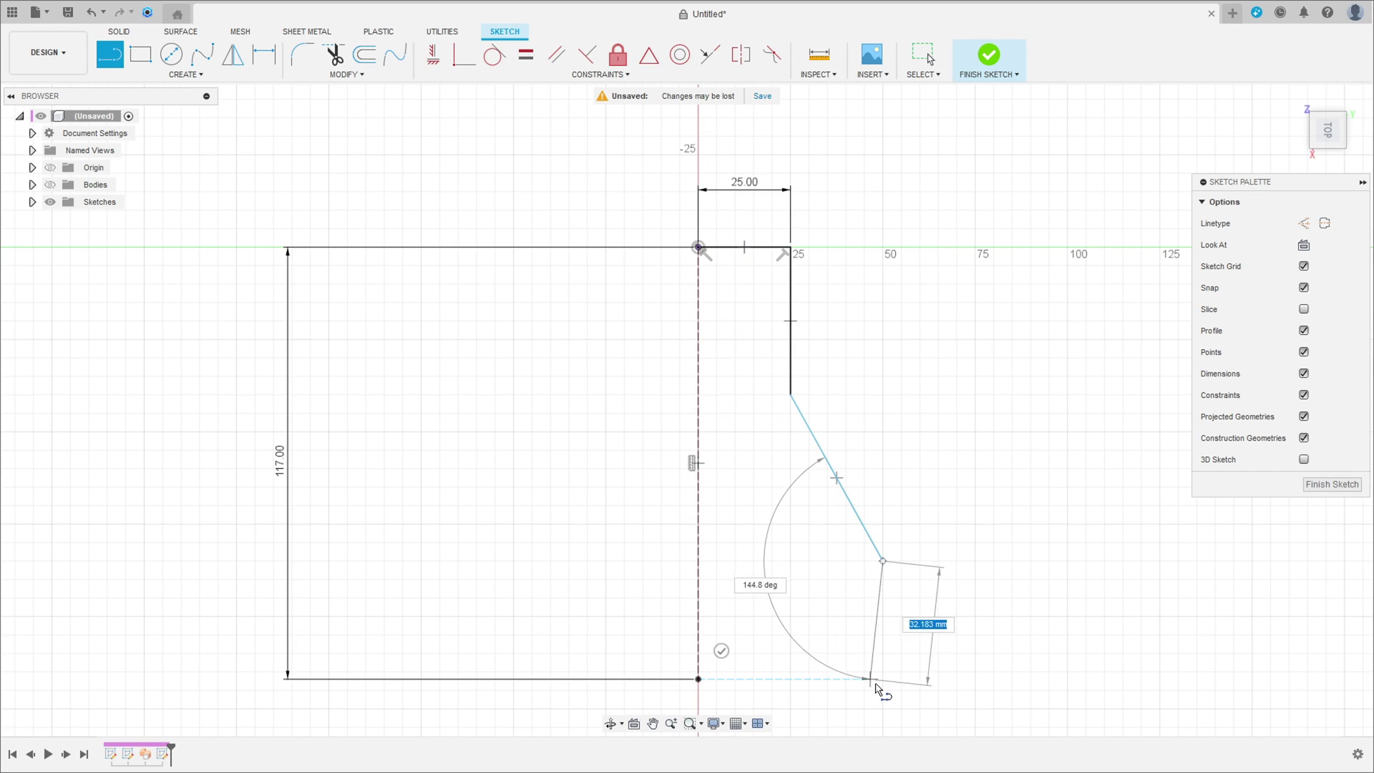
click(883, 679)
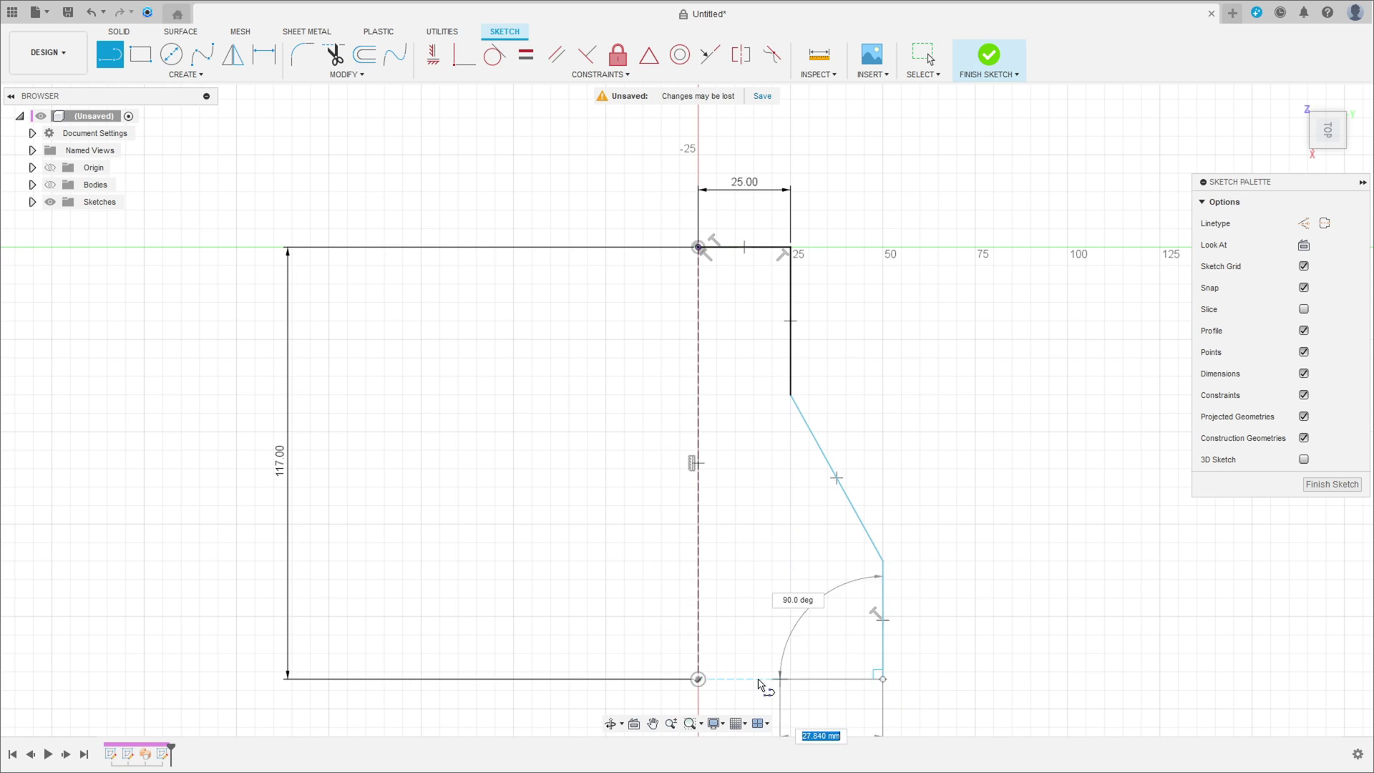
right_click(699, 678)
click(701, 680)
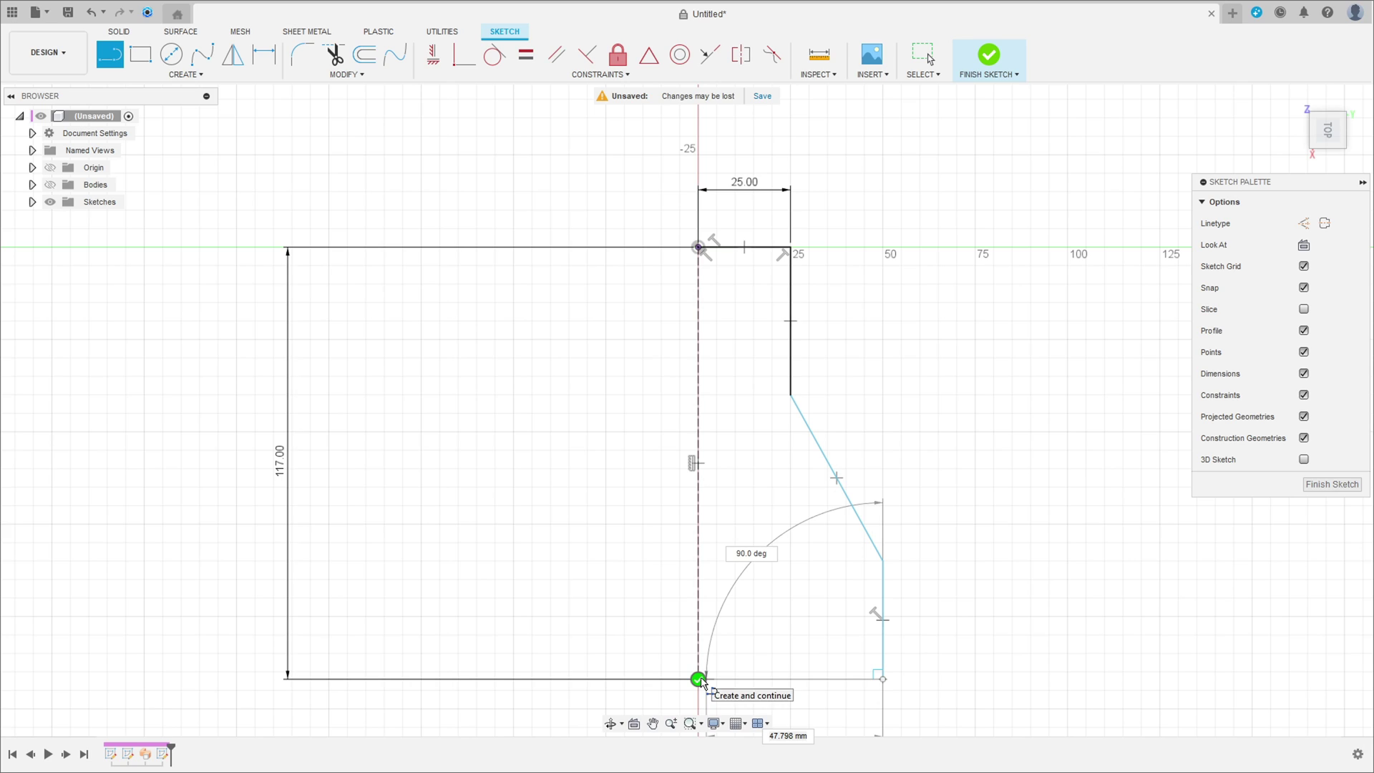
click(700, 680)
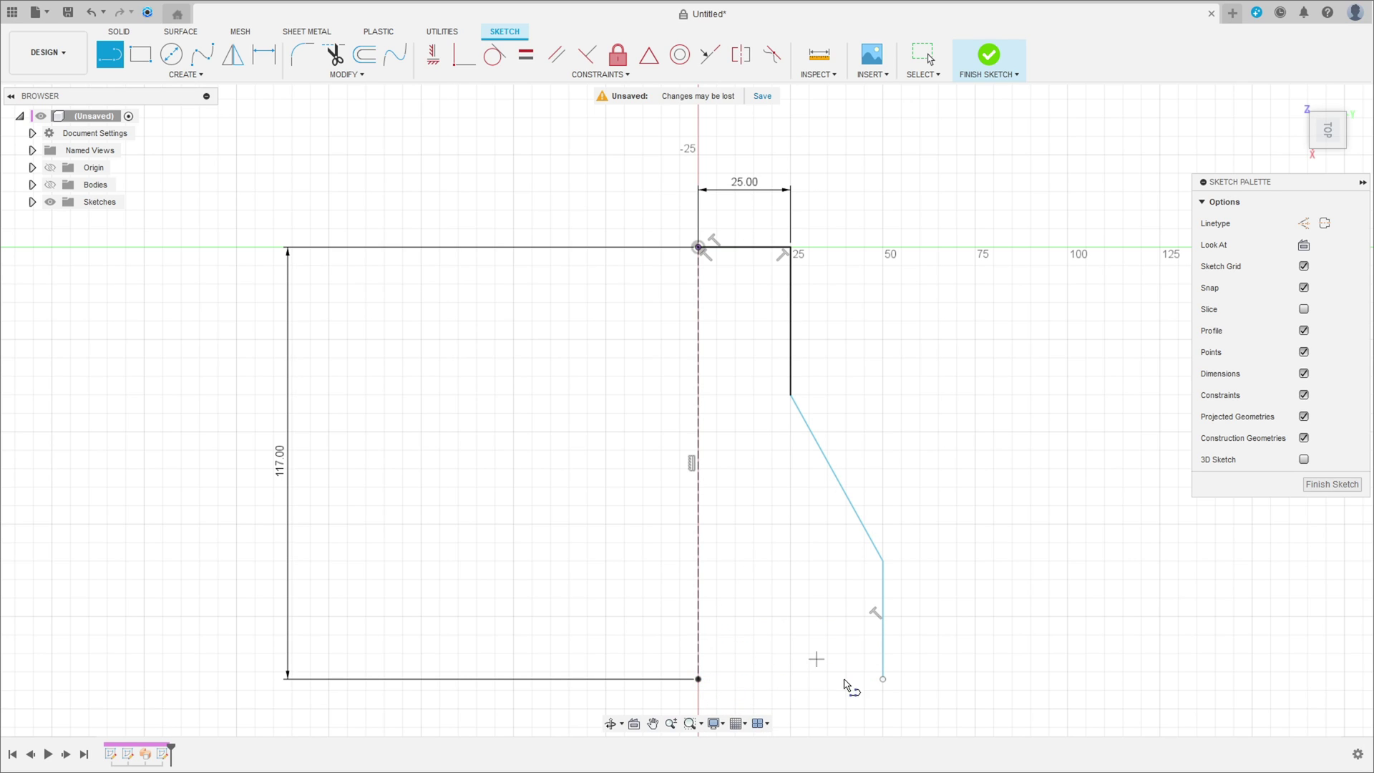
drag(882, 679, 699, 679)
Dimension the closing line at the wide end of the outline to 45 mm.
click(270, 61)
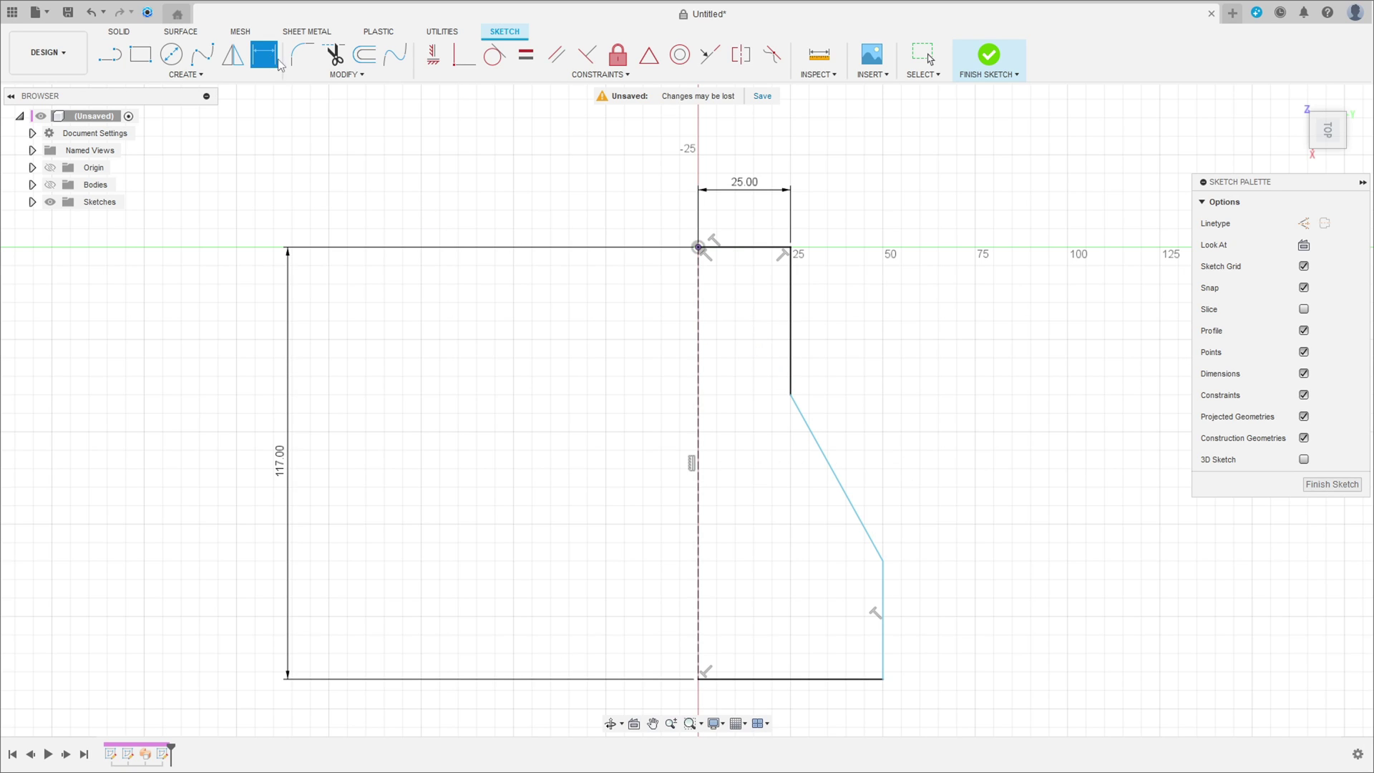
click(793, 679)
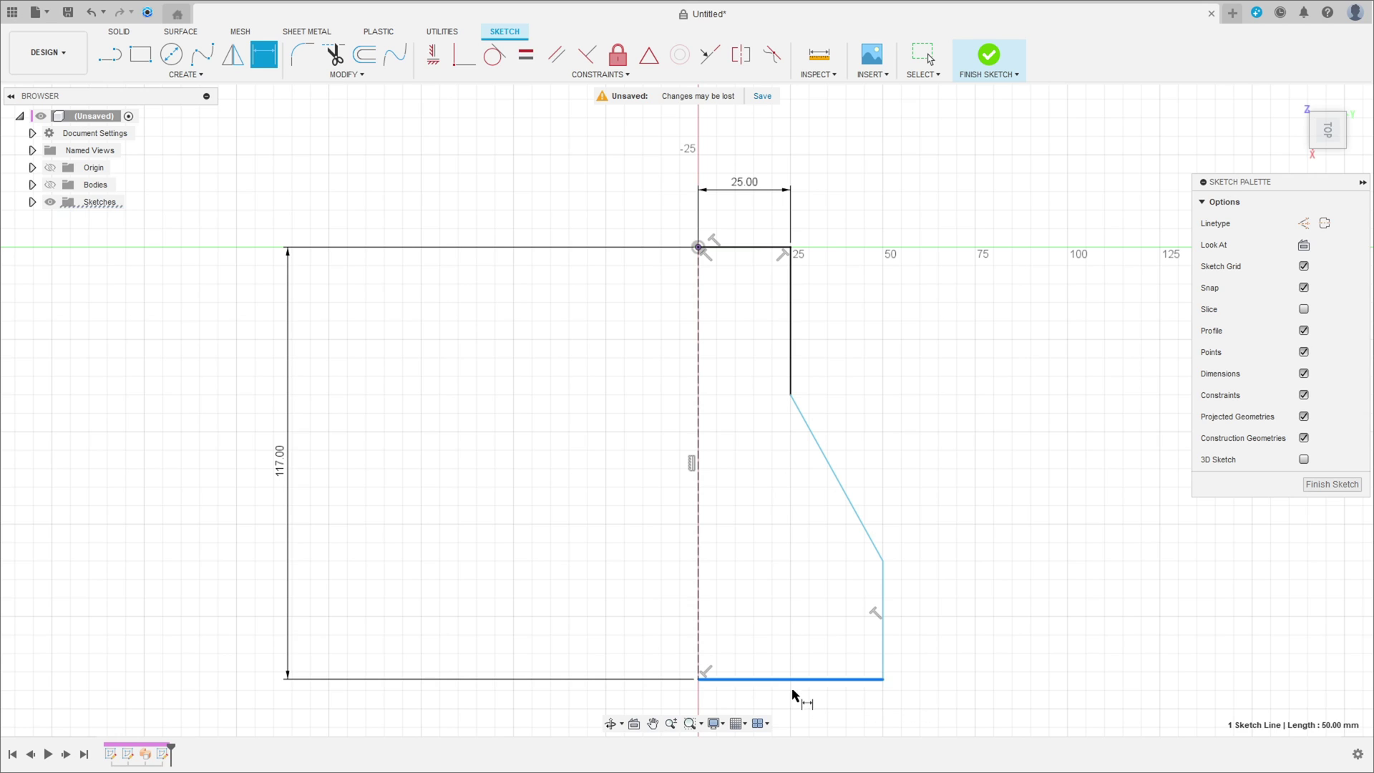
middle_drag(790, 683, 775, 535)
click(804, 619)
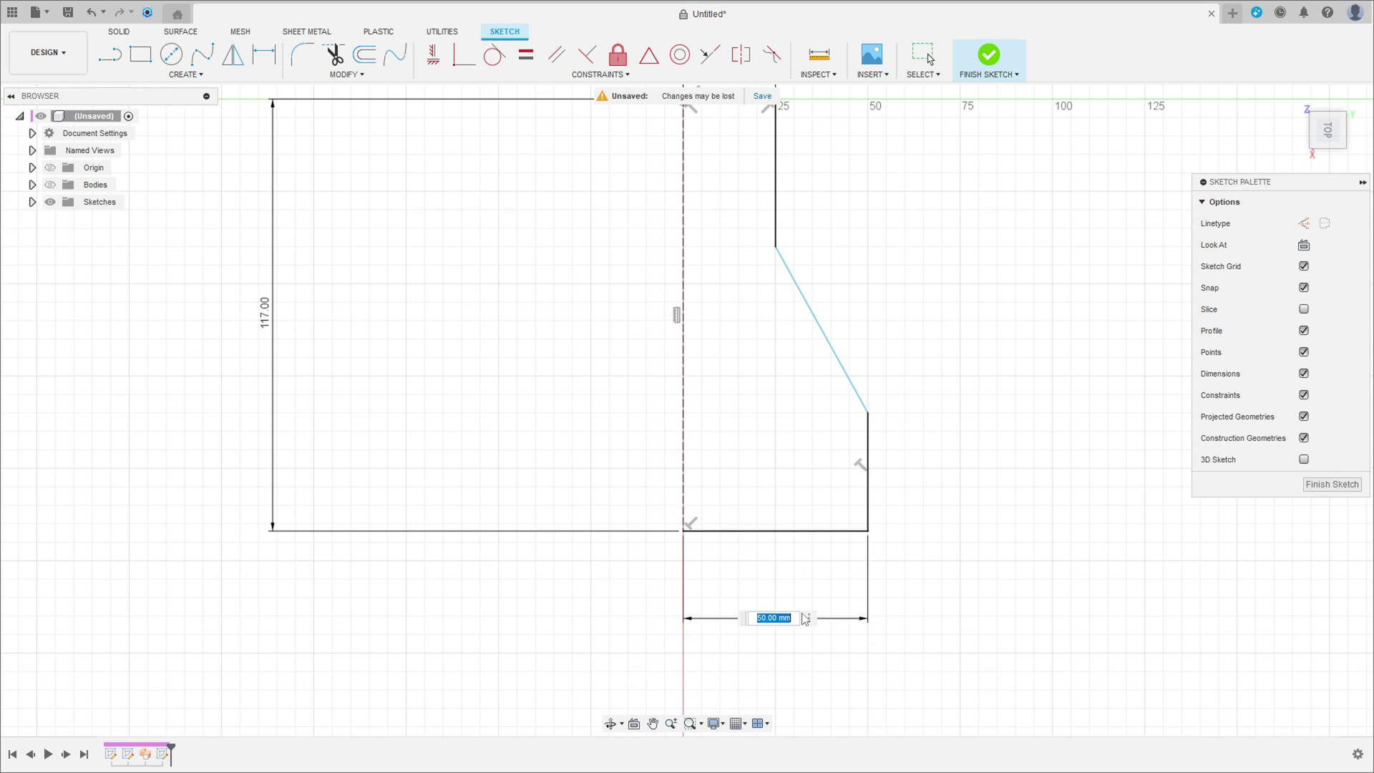
key(Return)
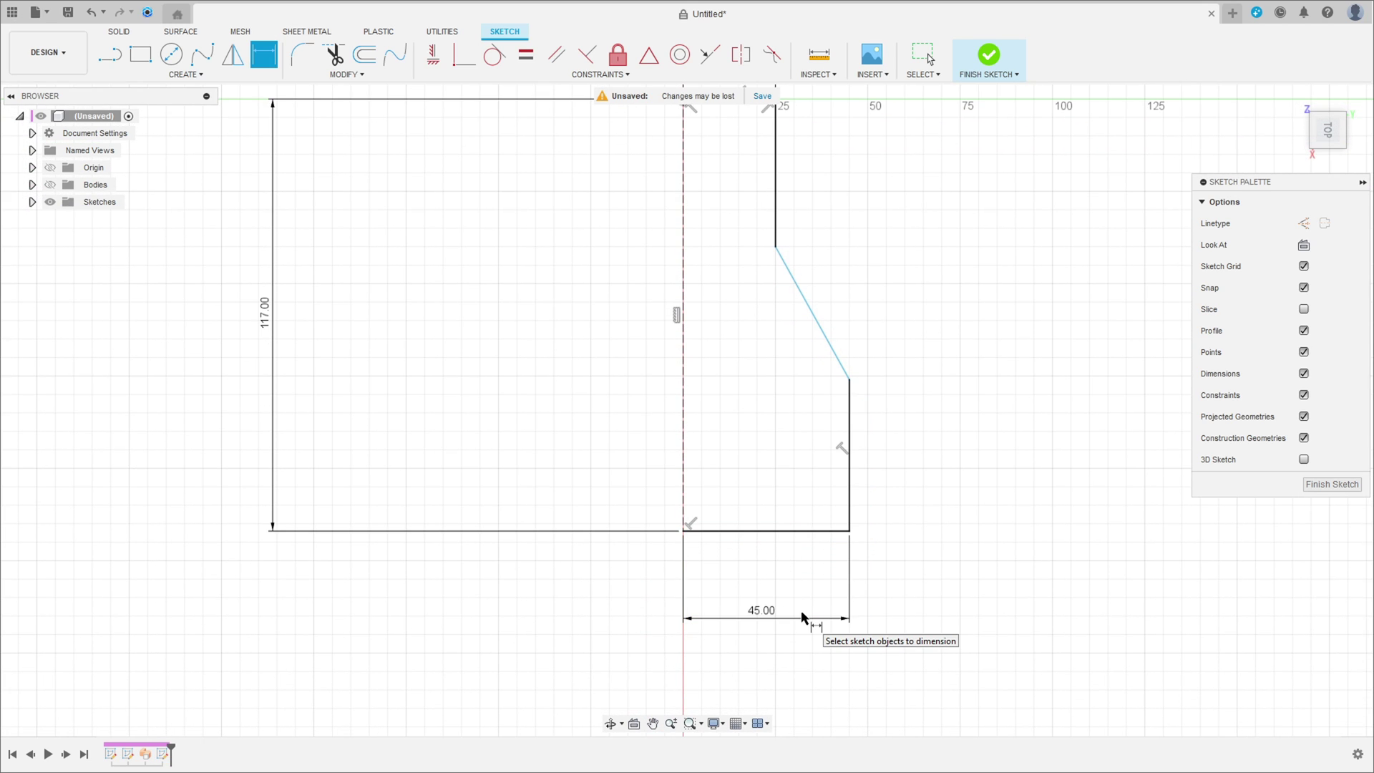
key(Escape)
scroll(609, 312, down, 1)
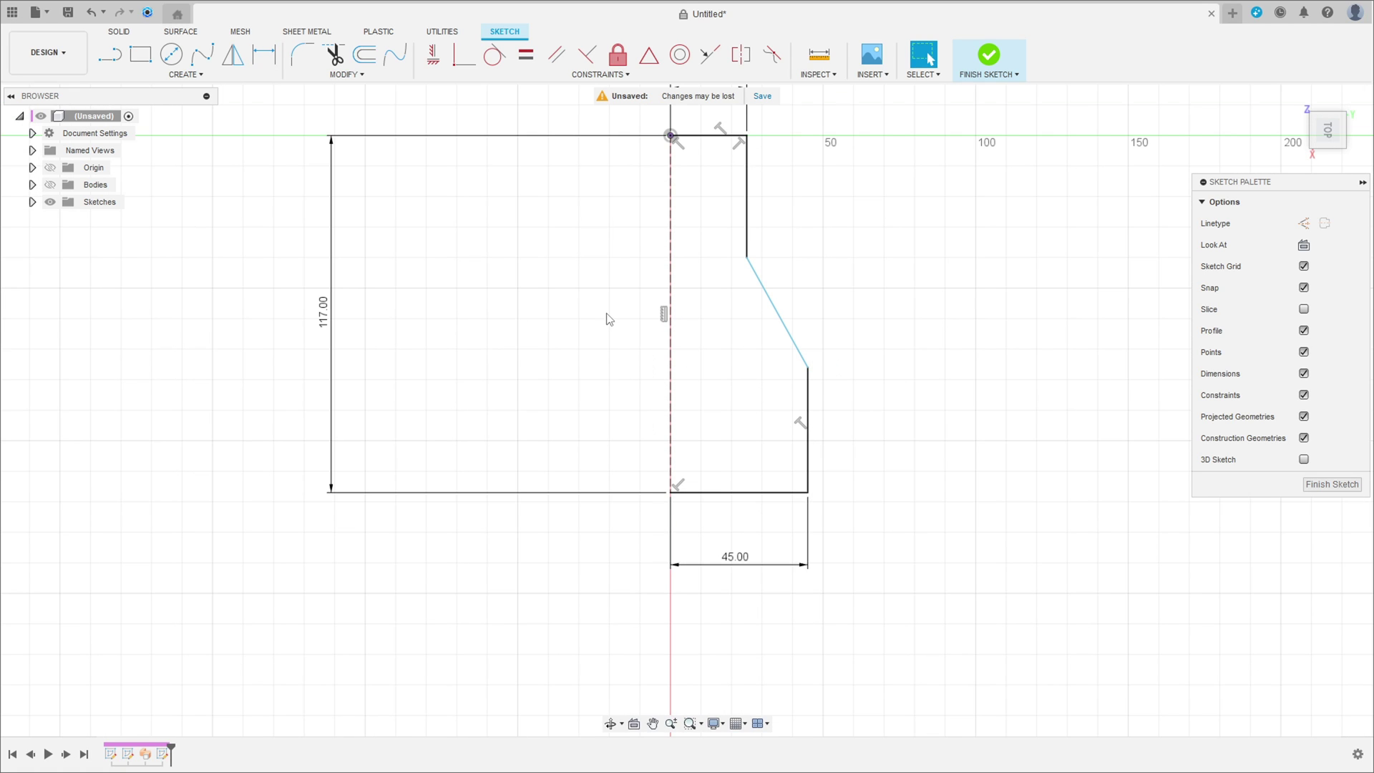
Fillet both ends of the slanted line with a 40 mm radius.
click(302, 54)
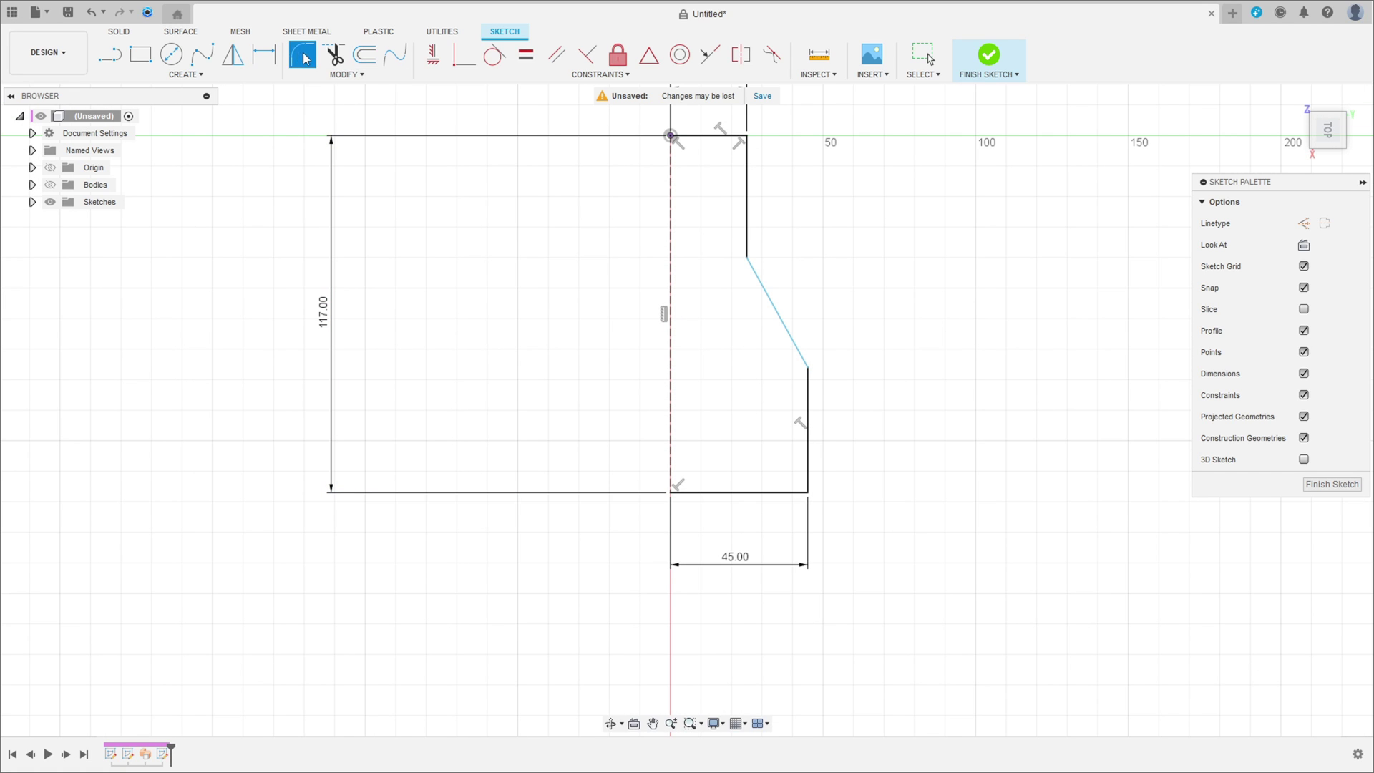
click(749, 260)
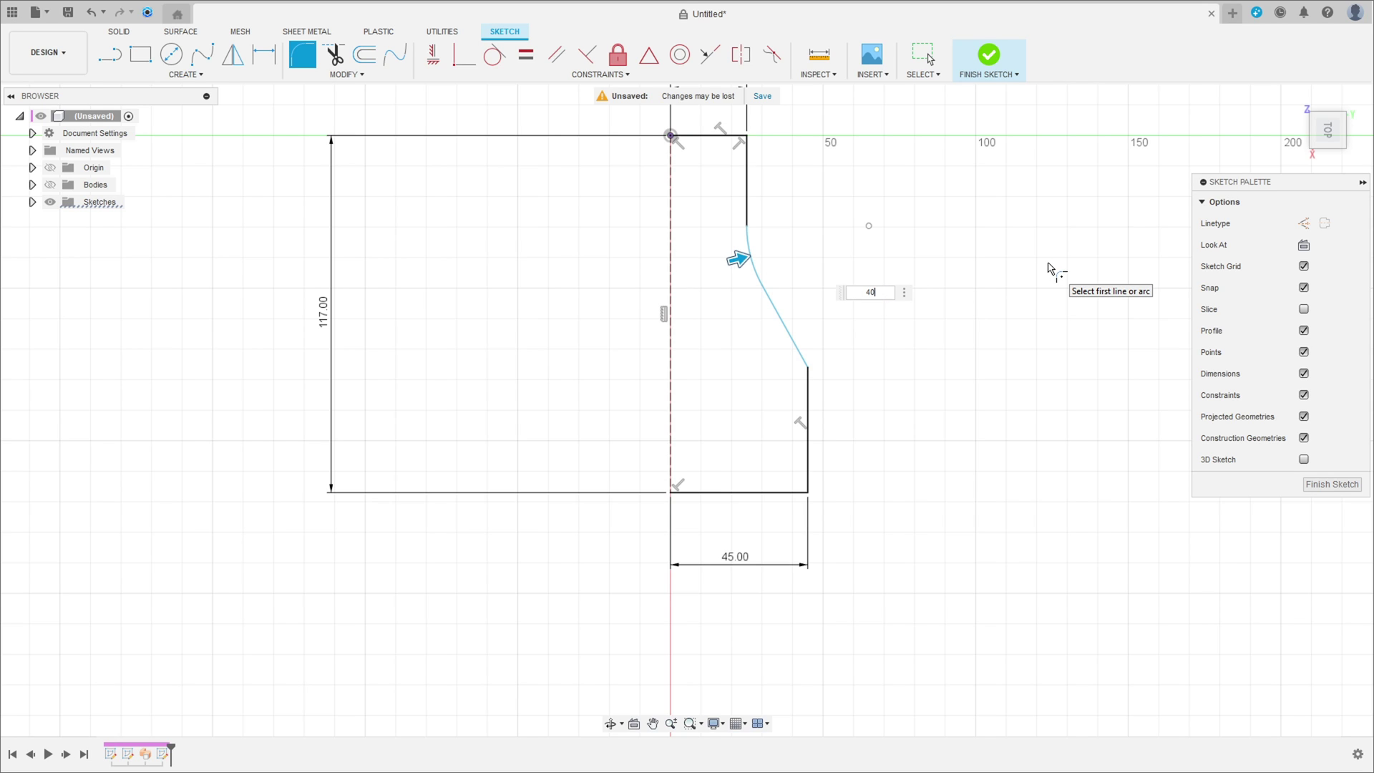
click(809, 370)
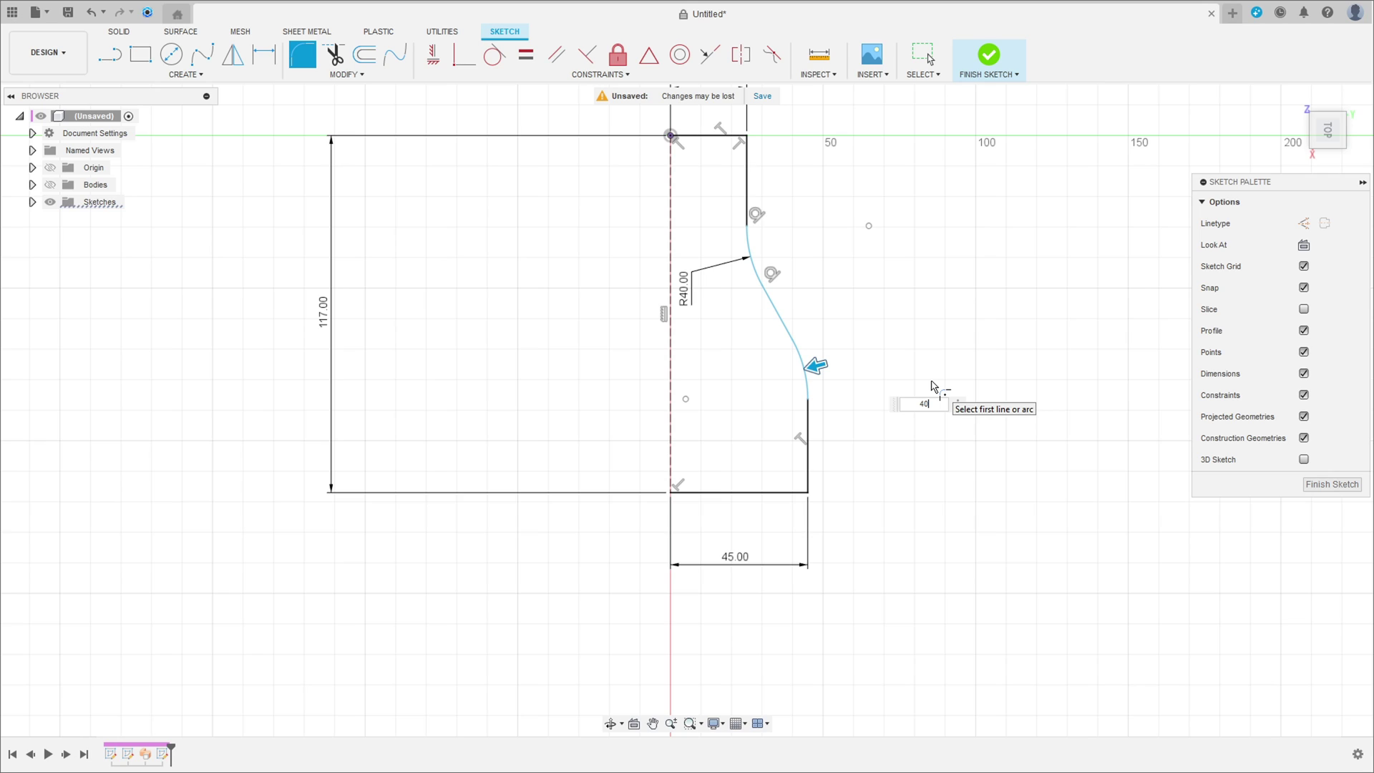
key(Return)
key(Escape)
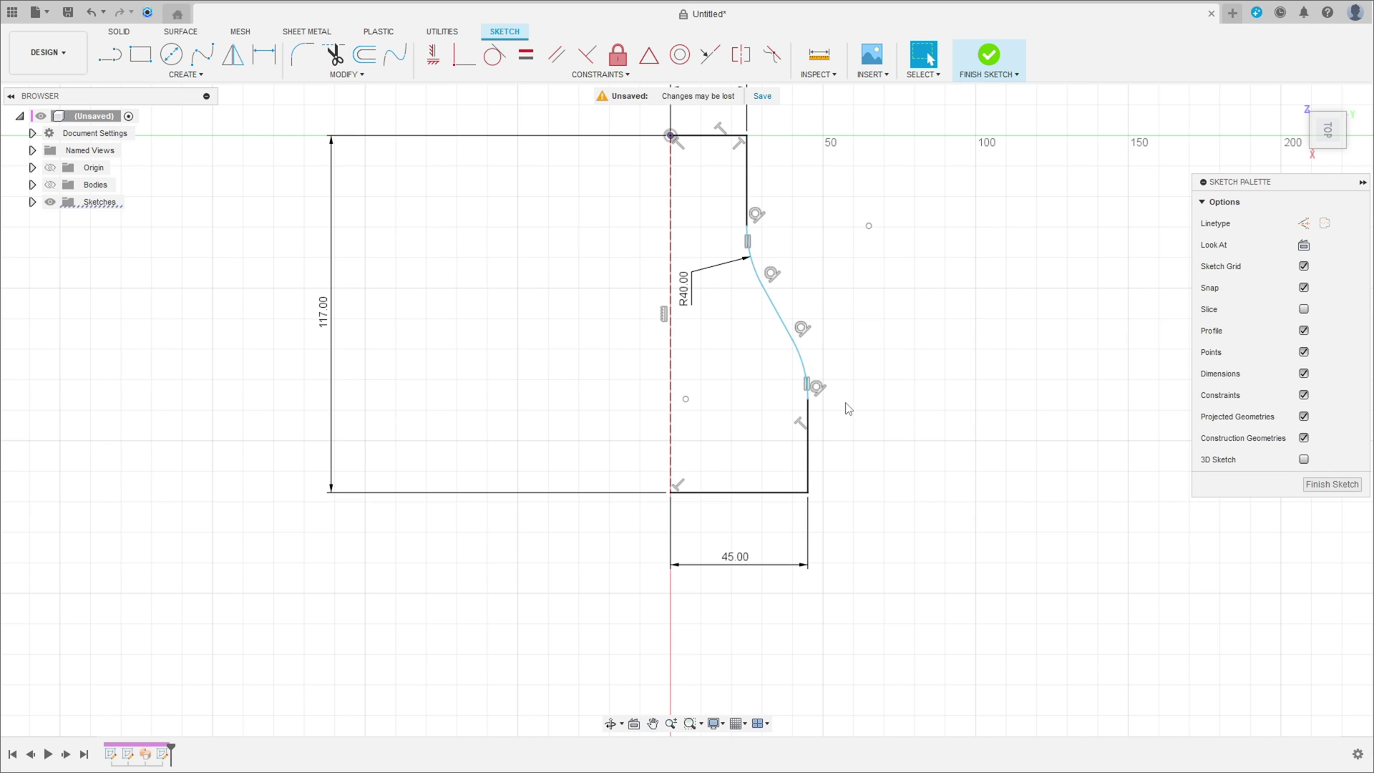
Fillet the outer corners at the wide and narrow ends of the outline with a 10 mm radius.
click(304, 56)
click(811, 499)
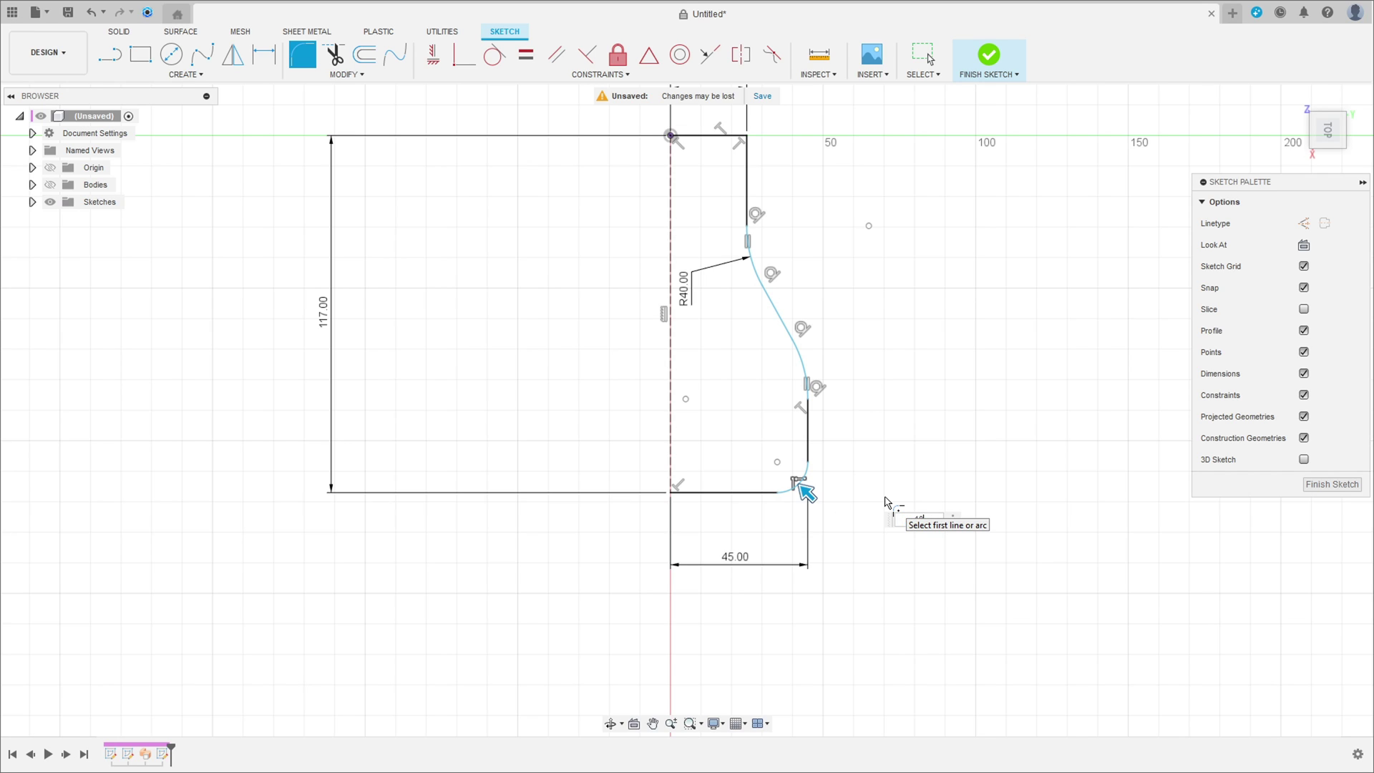
click(745, 137)
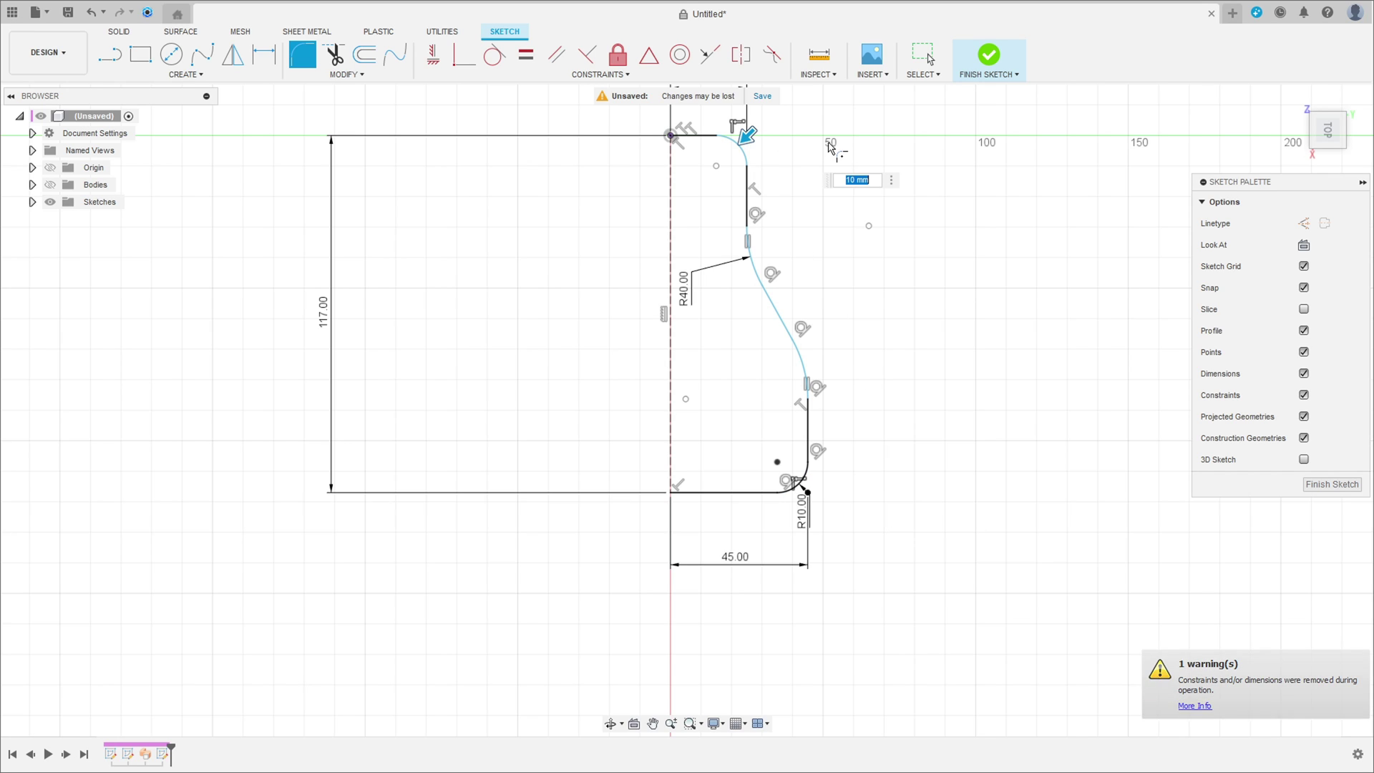
key(Return)
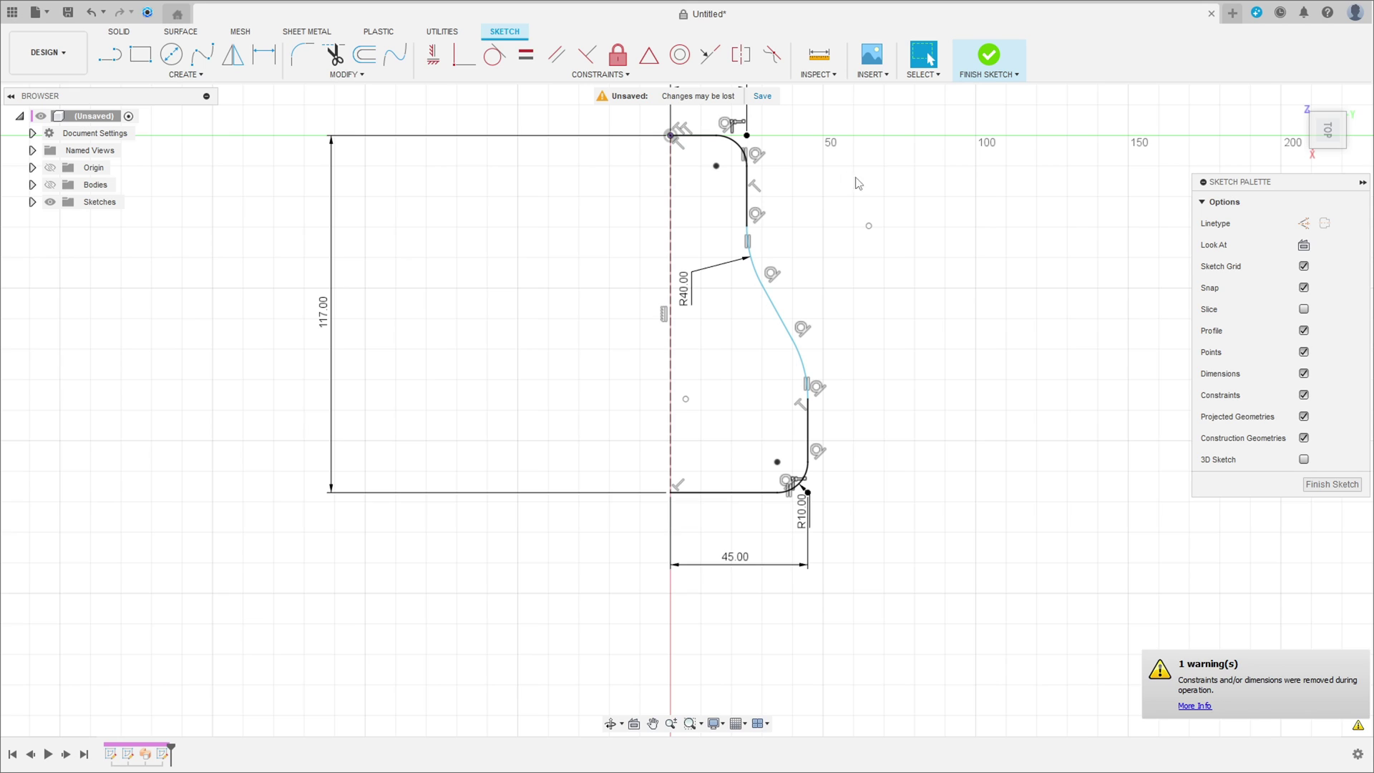
Dimension the center of the 40 mm arc nearer the wide end to 15 mm from the closing line.
middle_drag(882, 356, 877, 411)
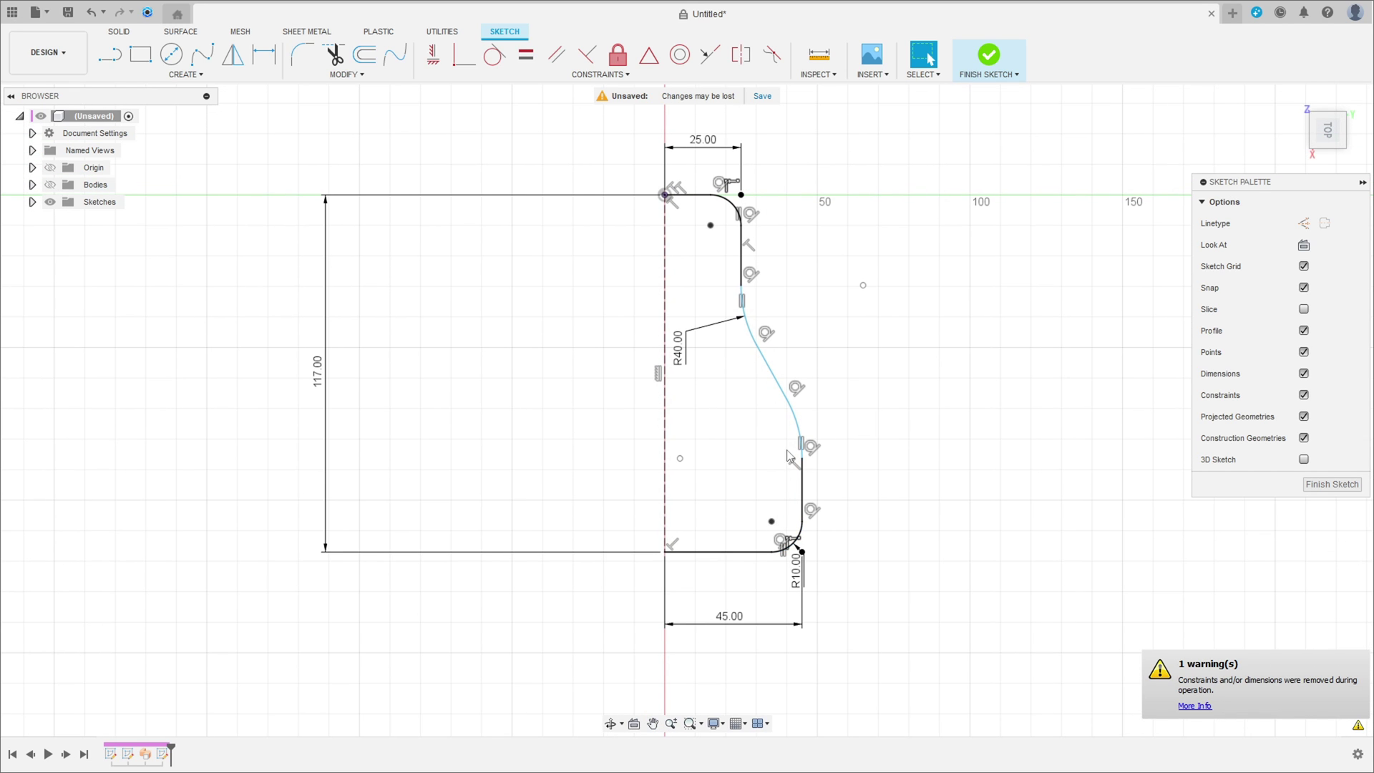
click(264, 60)
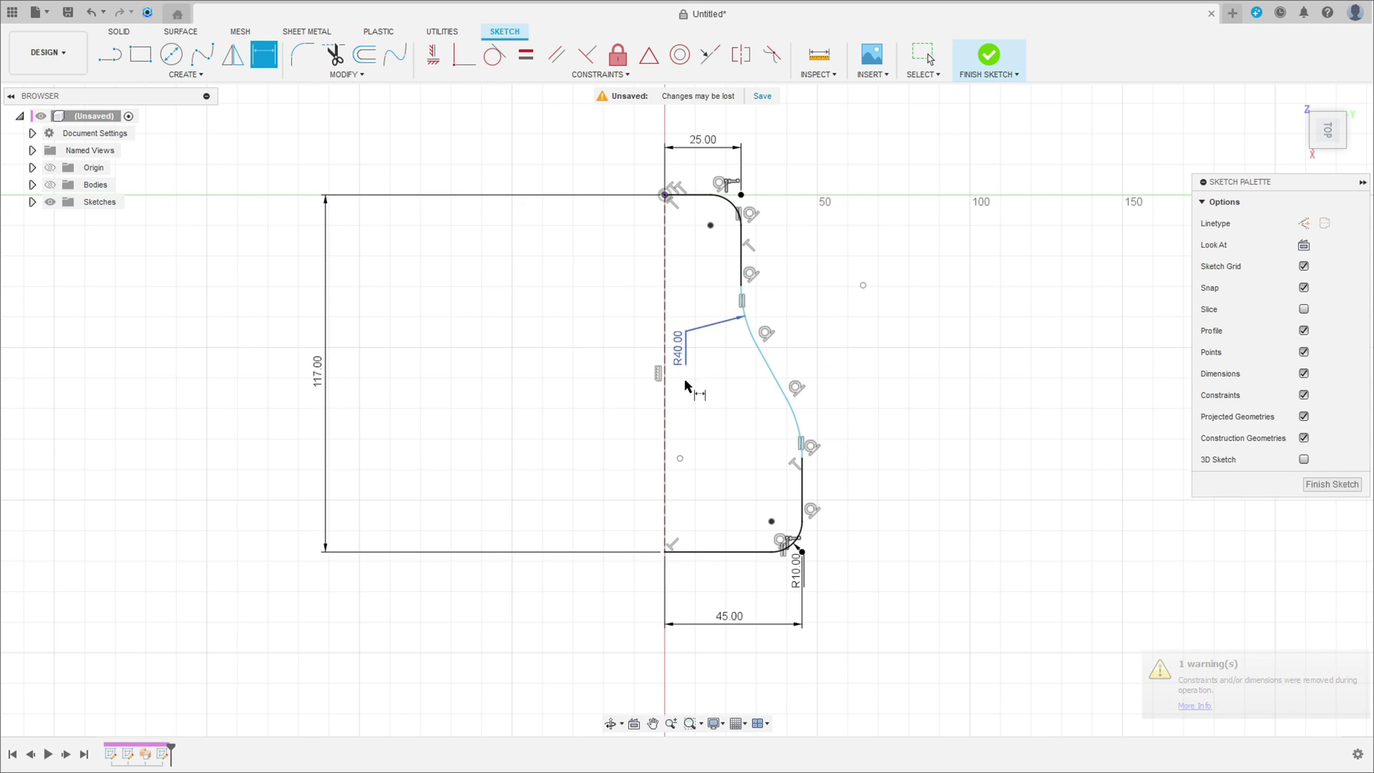
click(679, 459)
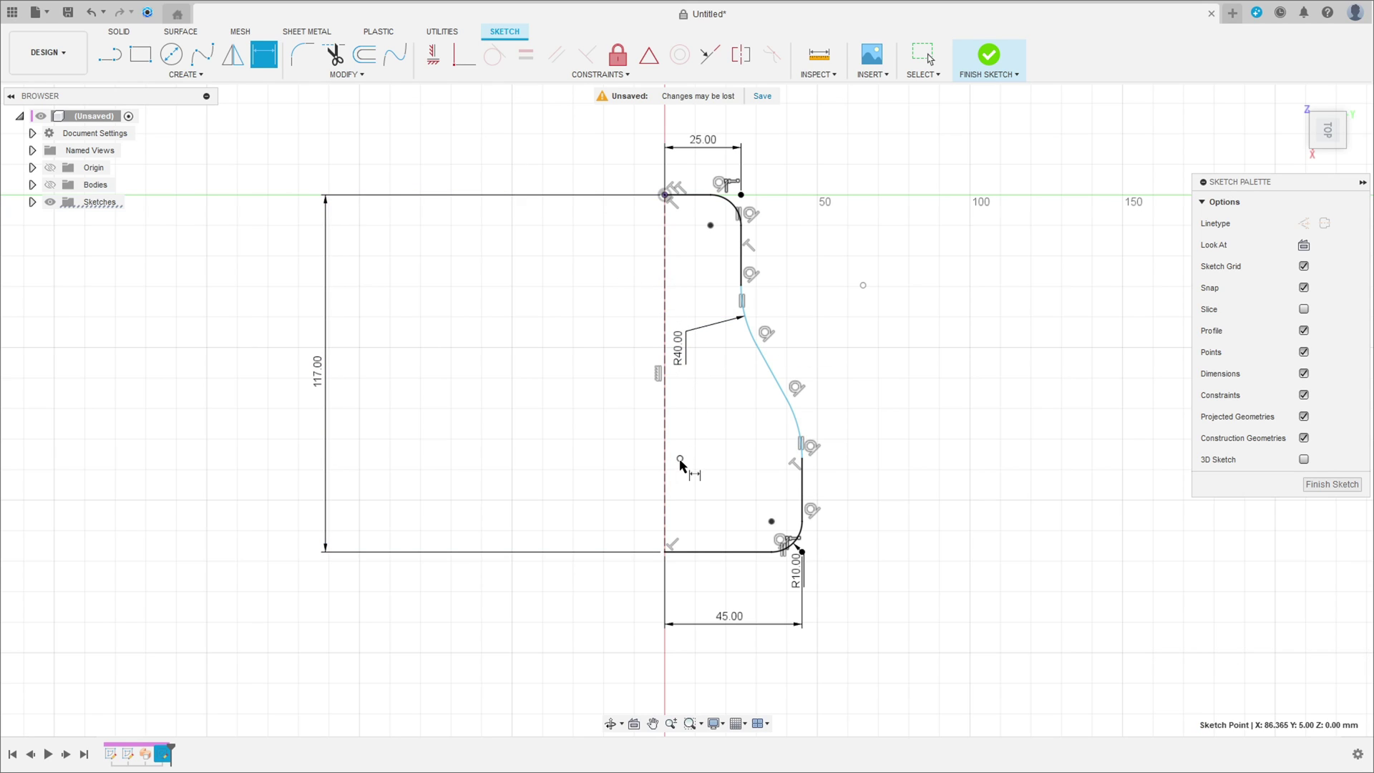
click(685, 551)
click(952, 506)
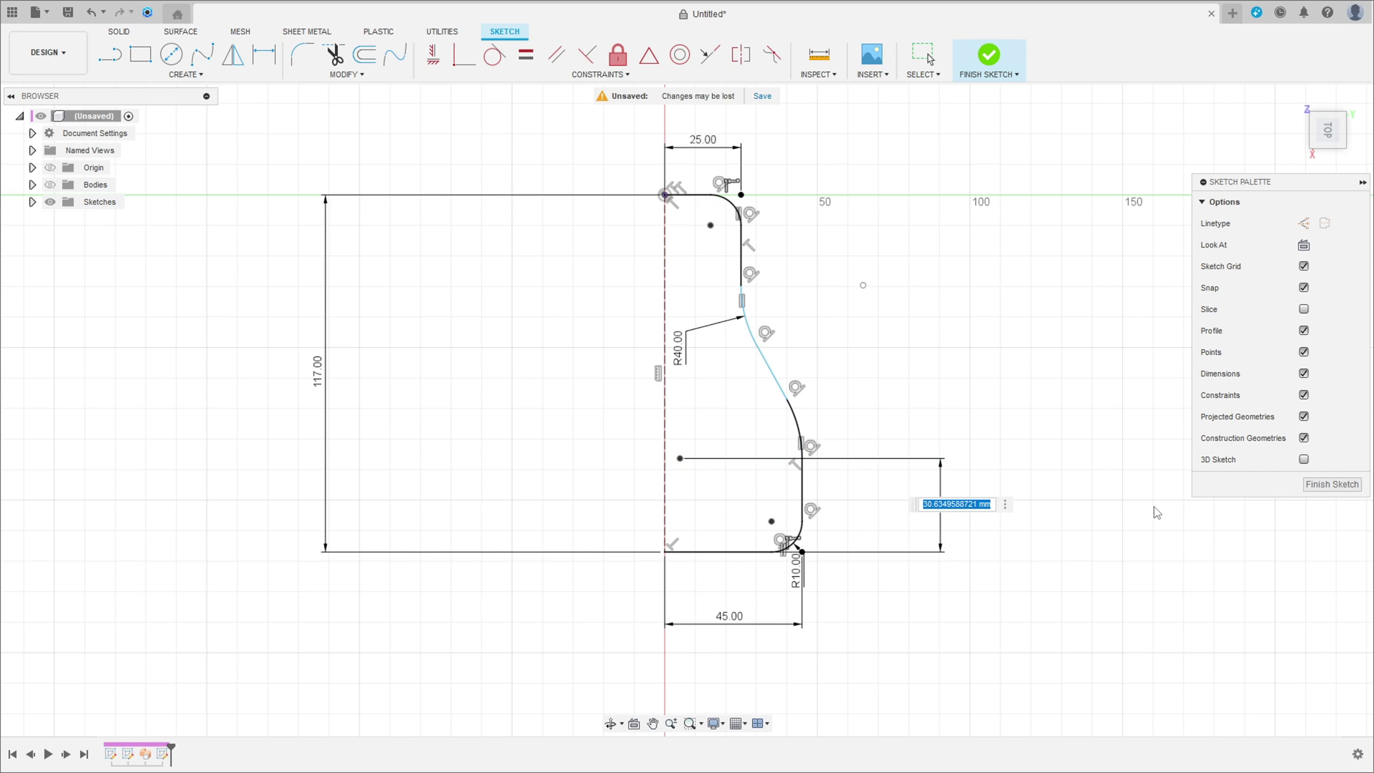
text(15)
key(Return)
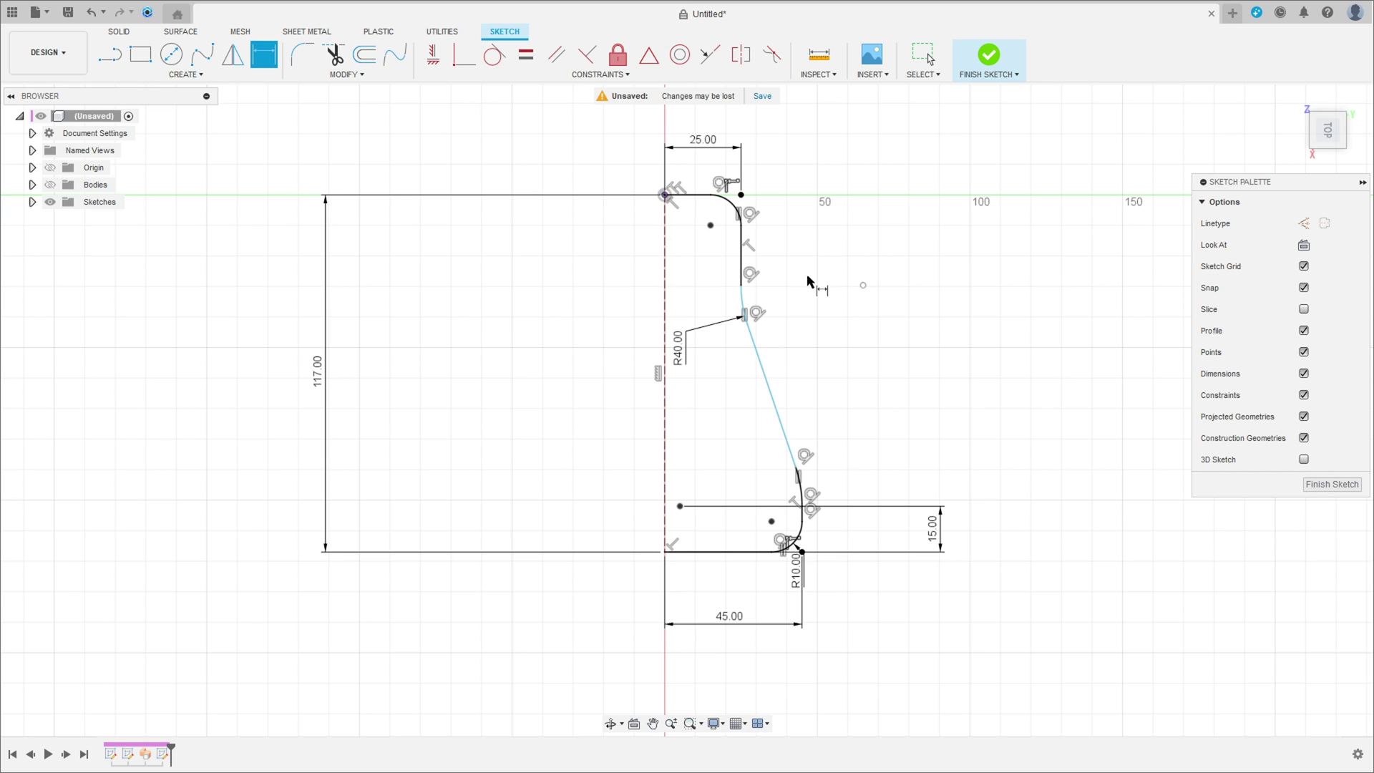
Set the angle between the narrow part's straight side and the slanted line to 154.45 degrees.
click(742, 252)
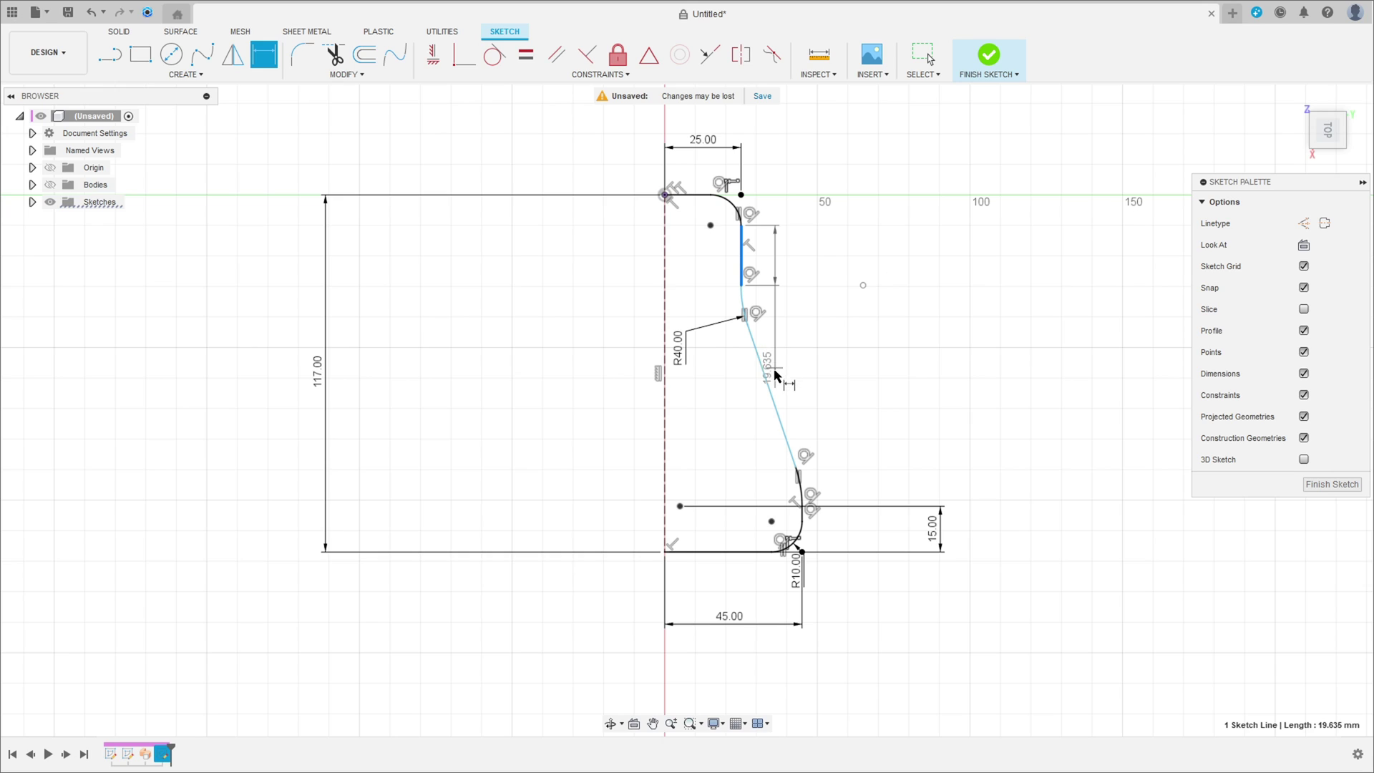
click(771, 387)
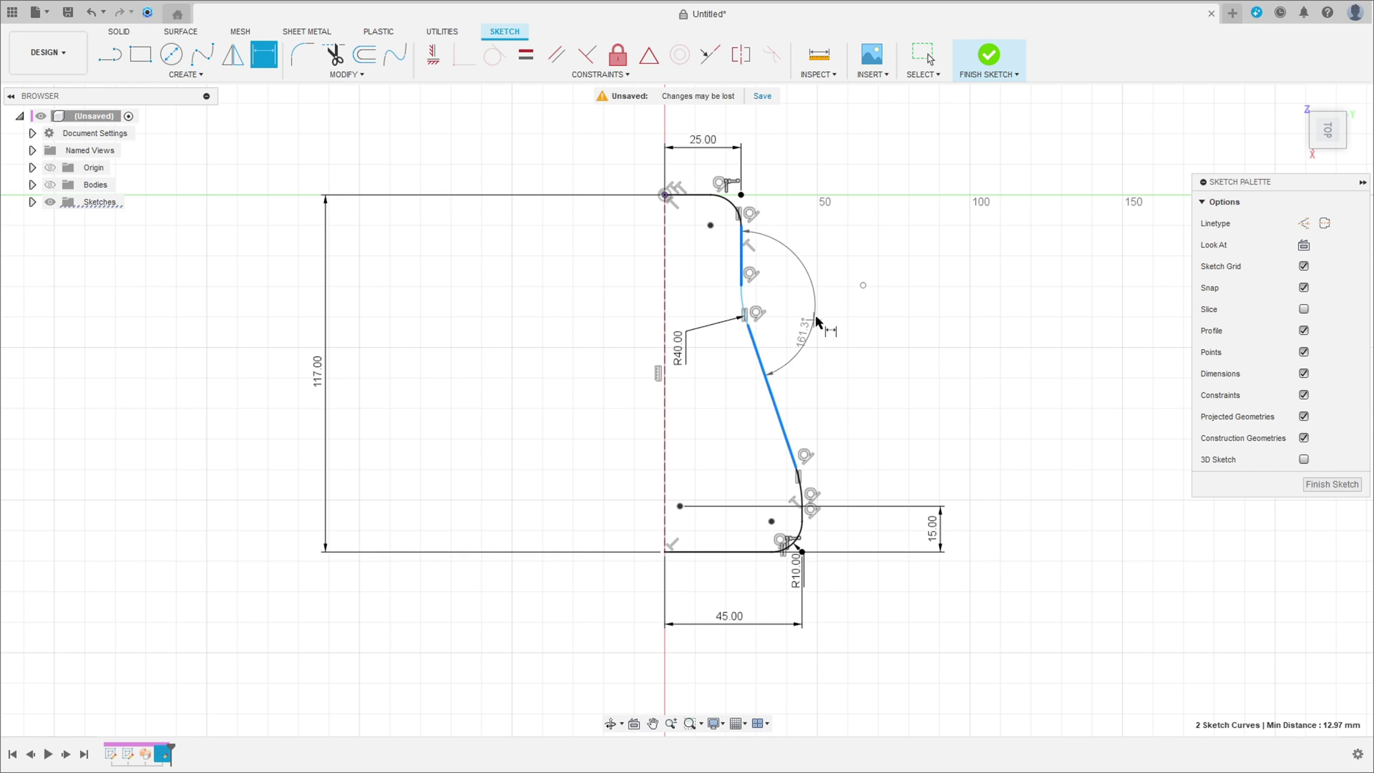
click(840, 304)
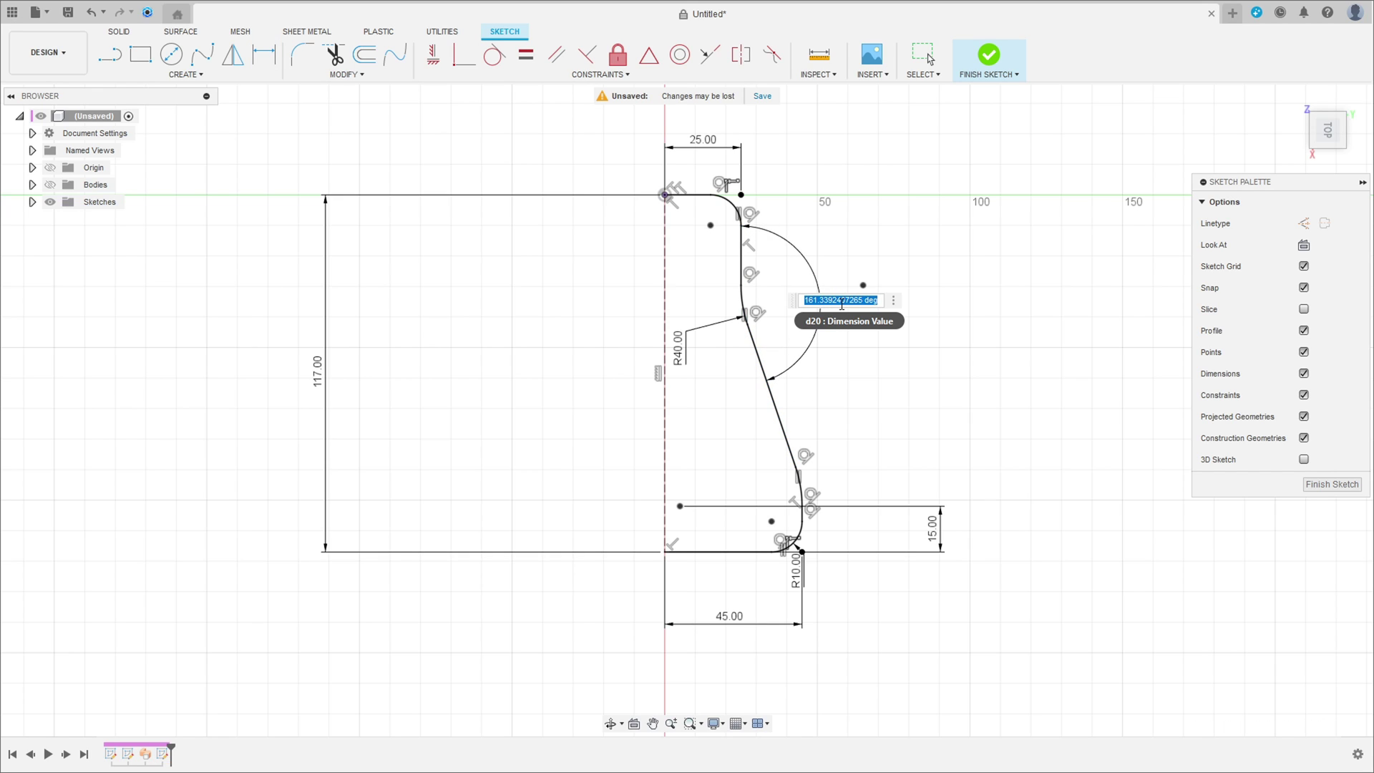
text(154.45)
key(Return)
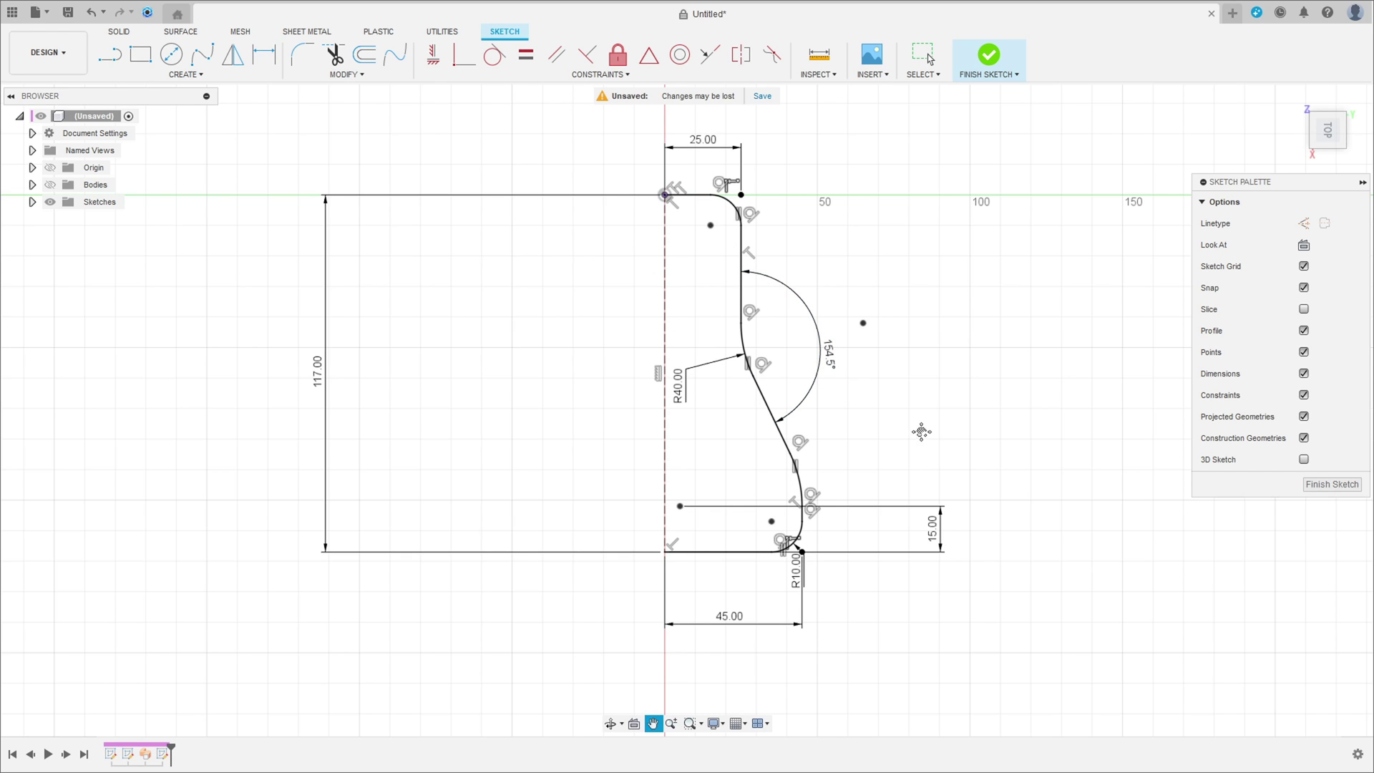
Move the R40 dimension toward its arc center and the 15 mm dimension inside the outline.
middle_drag(921, 429, 954, 425)
key(Escape)
drag(718, 376, 823, 375)
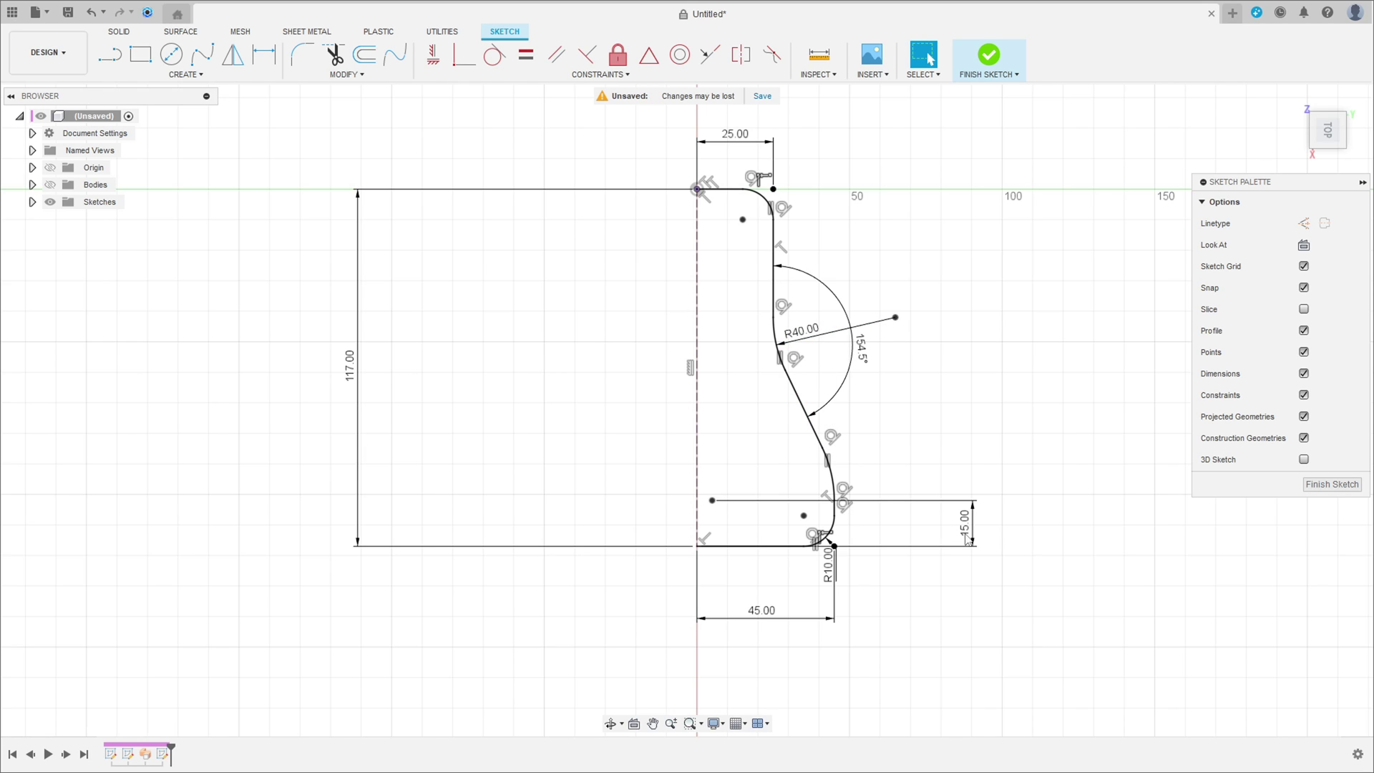
drag(967, 541, 752, 523)
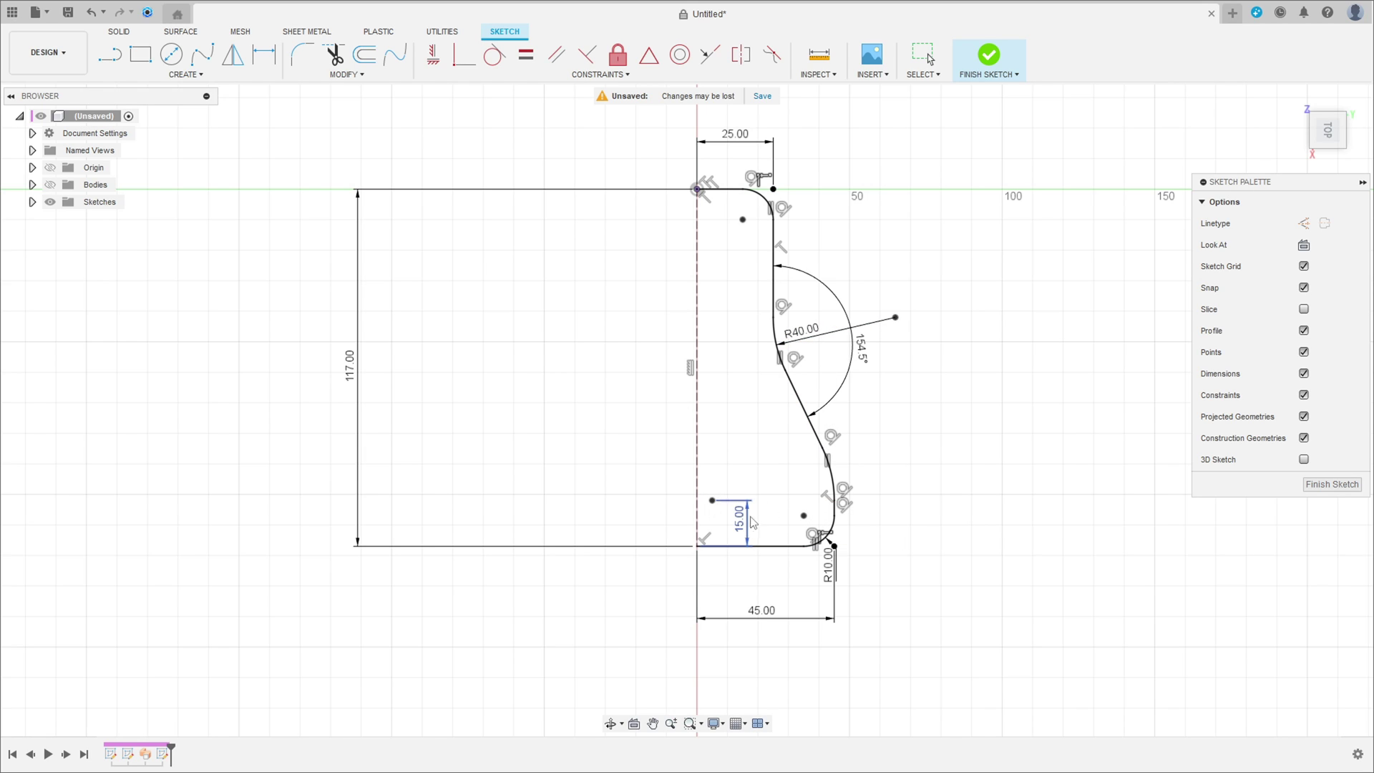
Mirror all nine curves of the half outline about the dashed construction centerline.
click(225, 79)
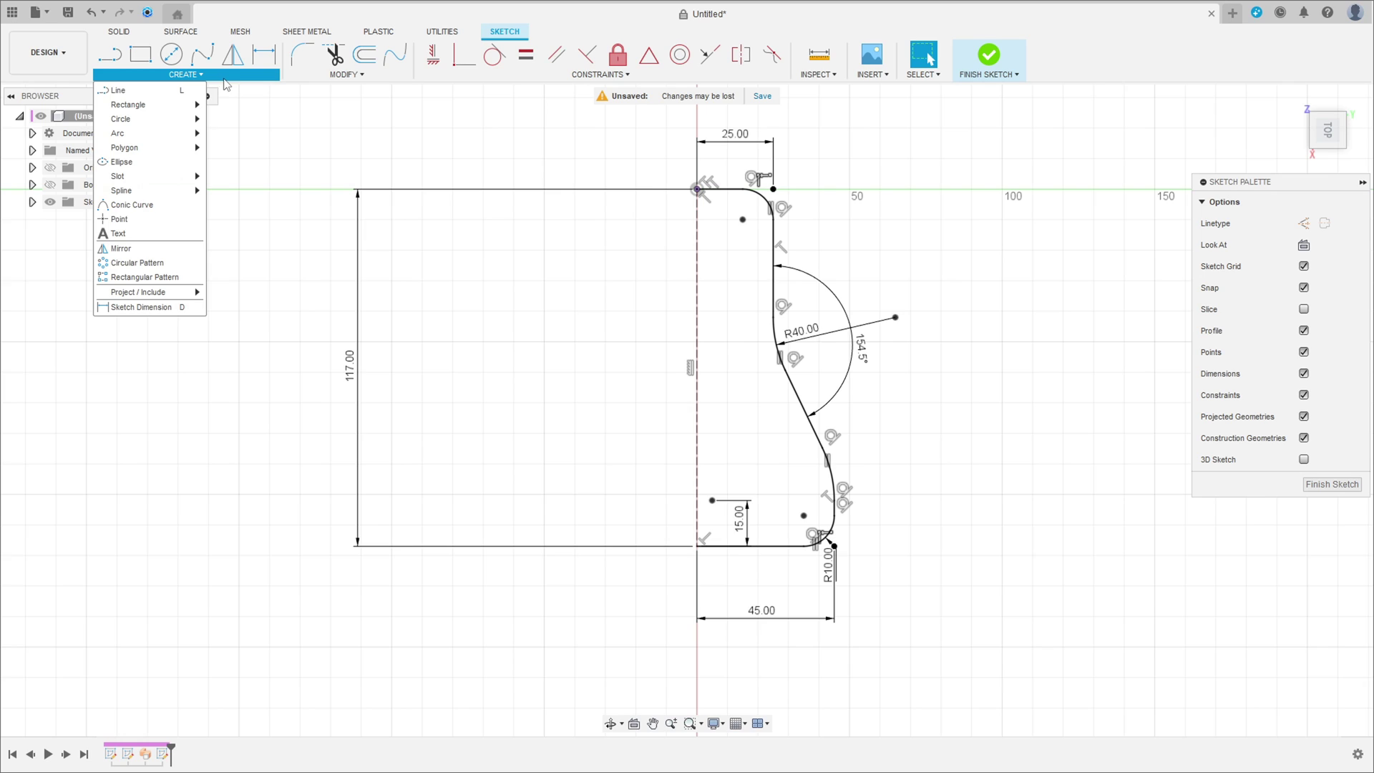
click(232, 54)
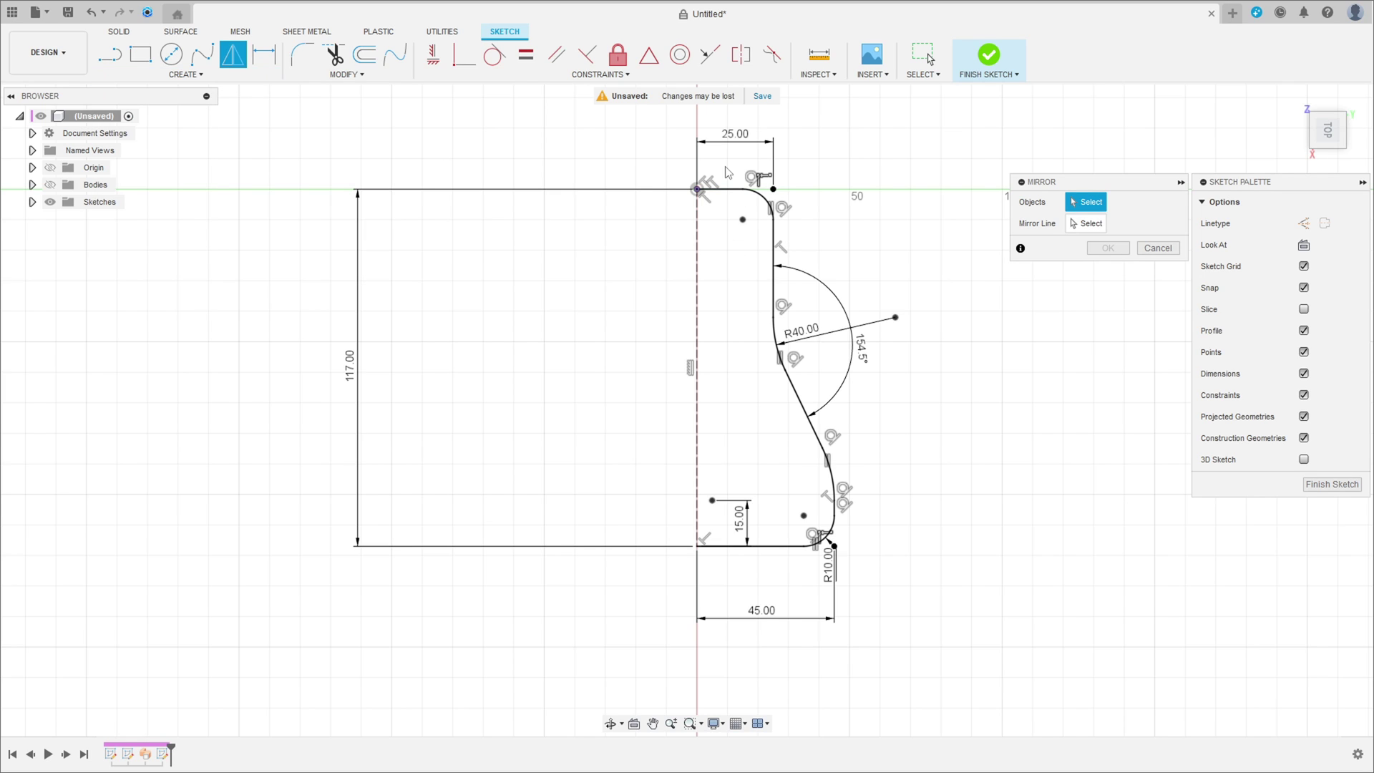
click(730, 192)
click(765, 199)
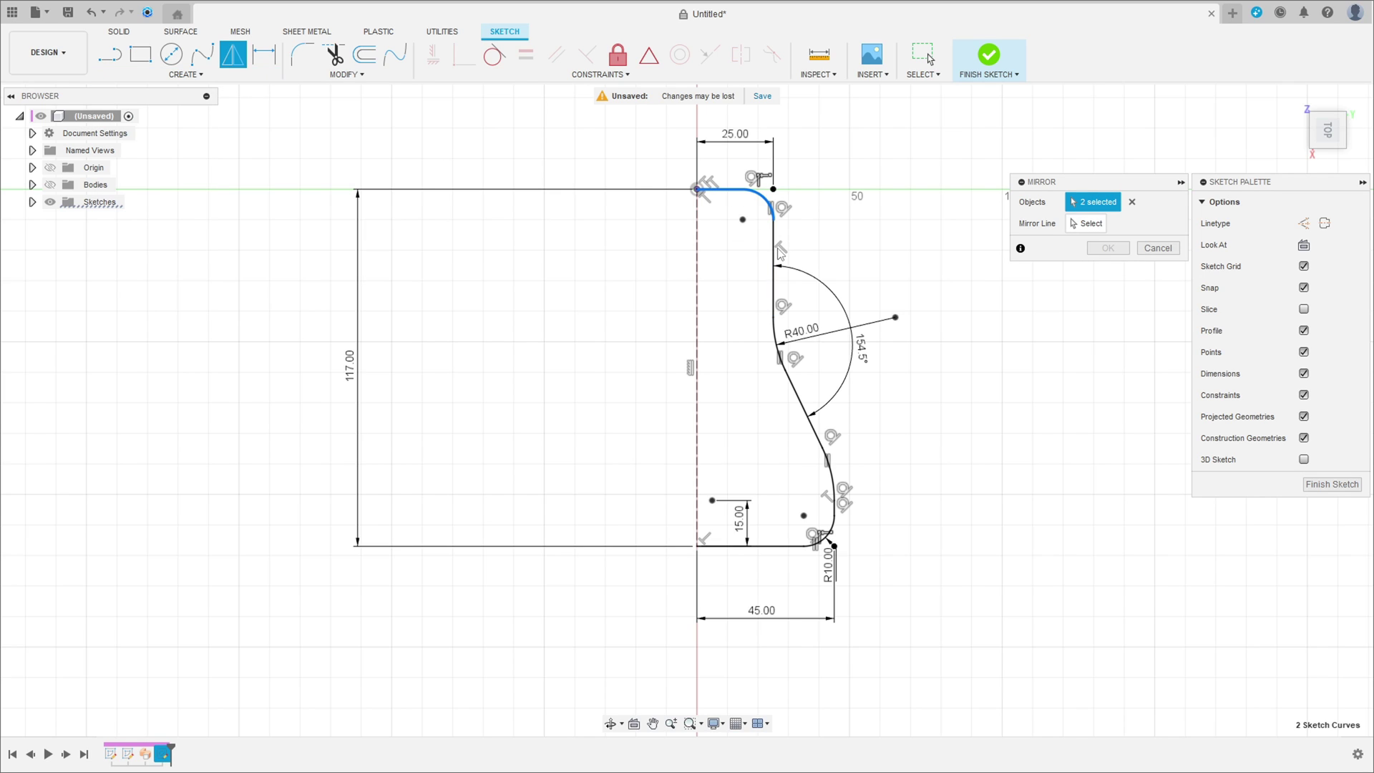
click(773, 252)
click(775, 336)
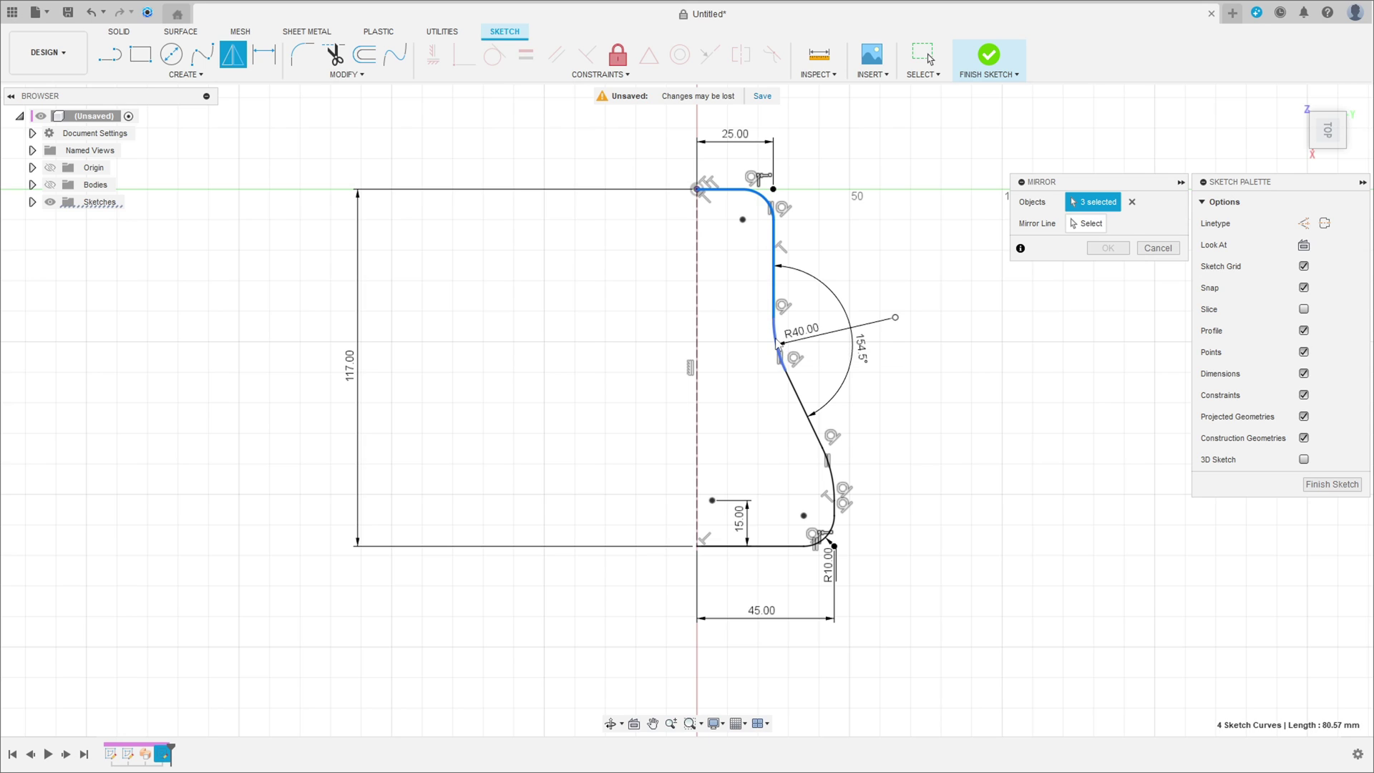
click(801, 404)
click(834, 486)
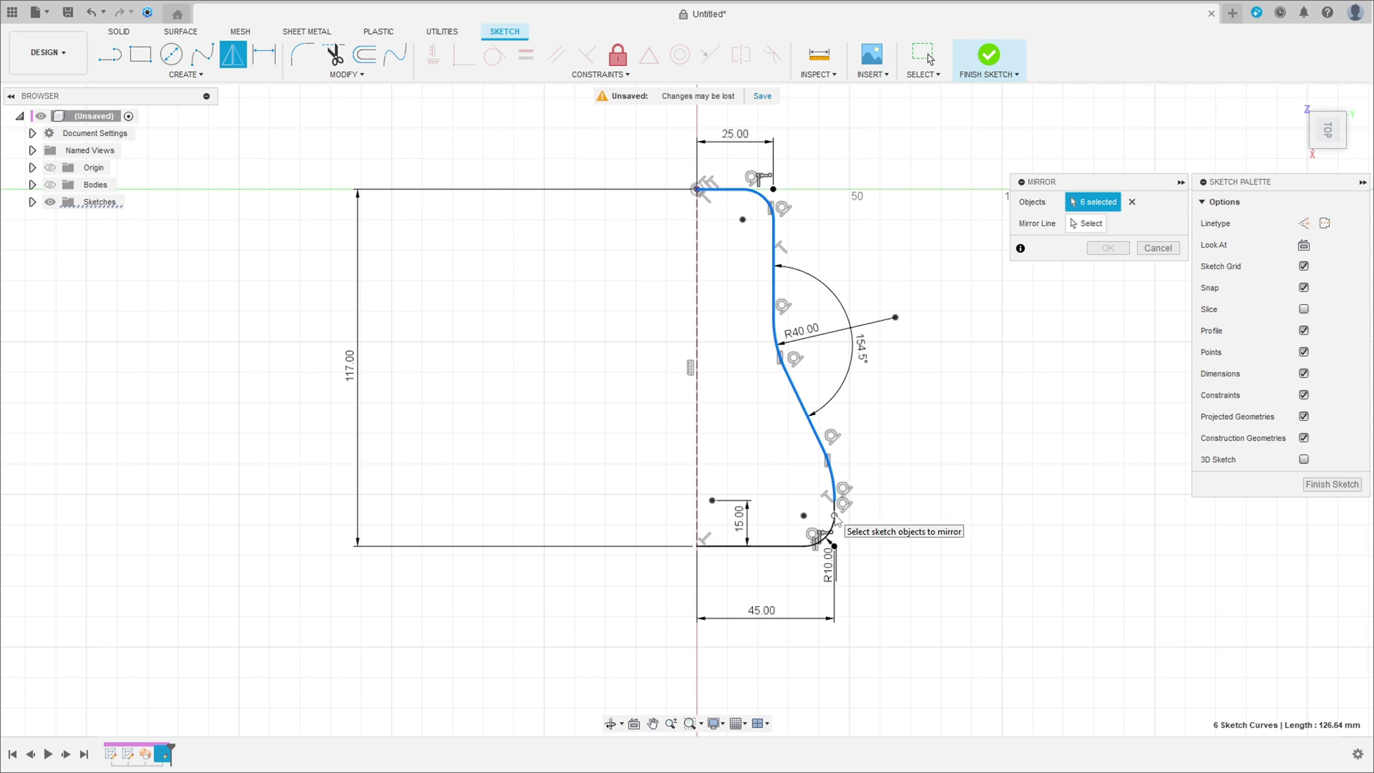
scroll(836, 501, up, 3)
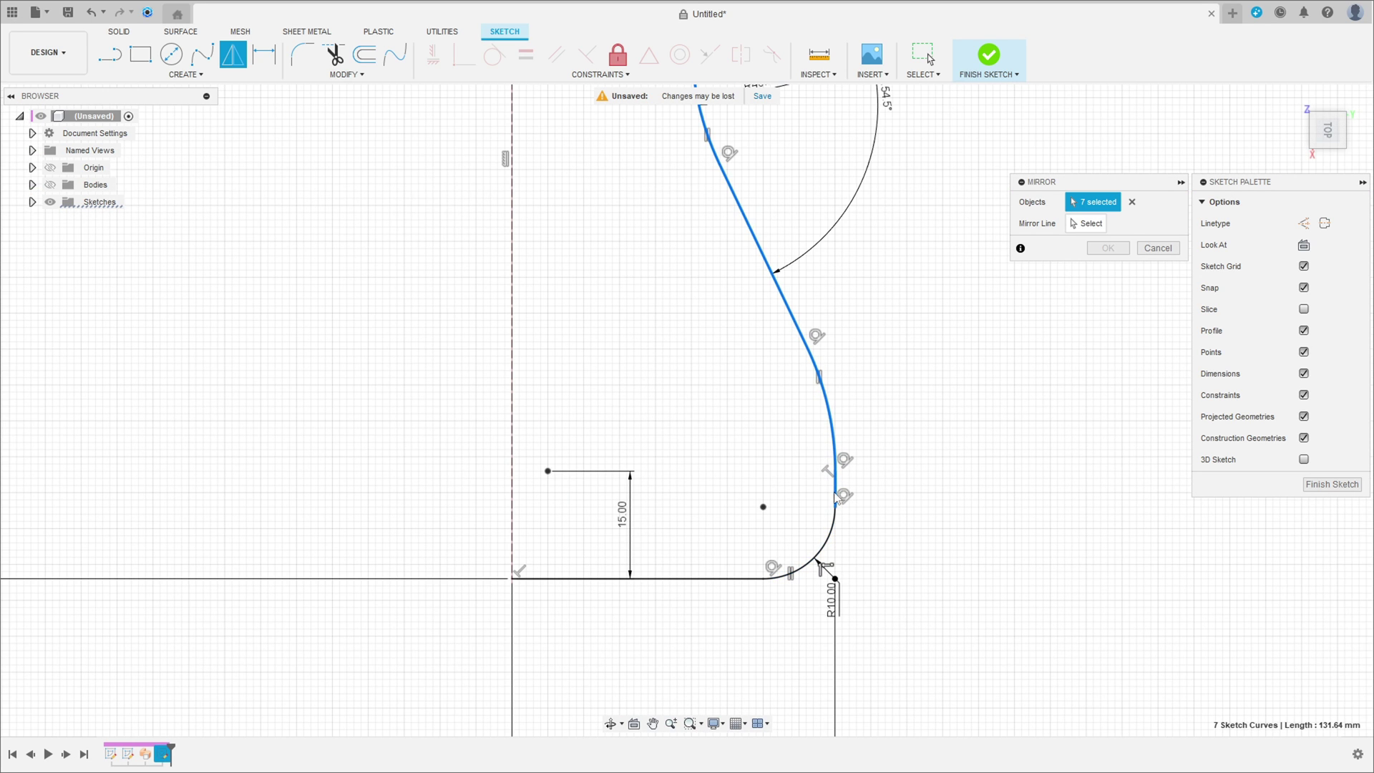
click(830, 538)
click(743, 578)
scroll(649, 403, down, 3)
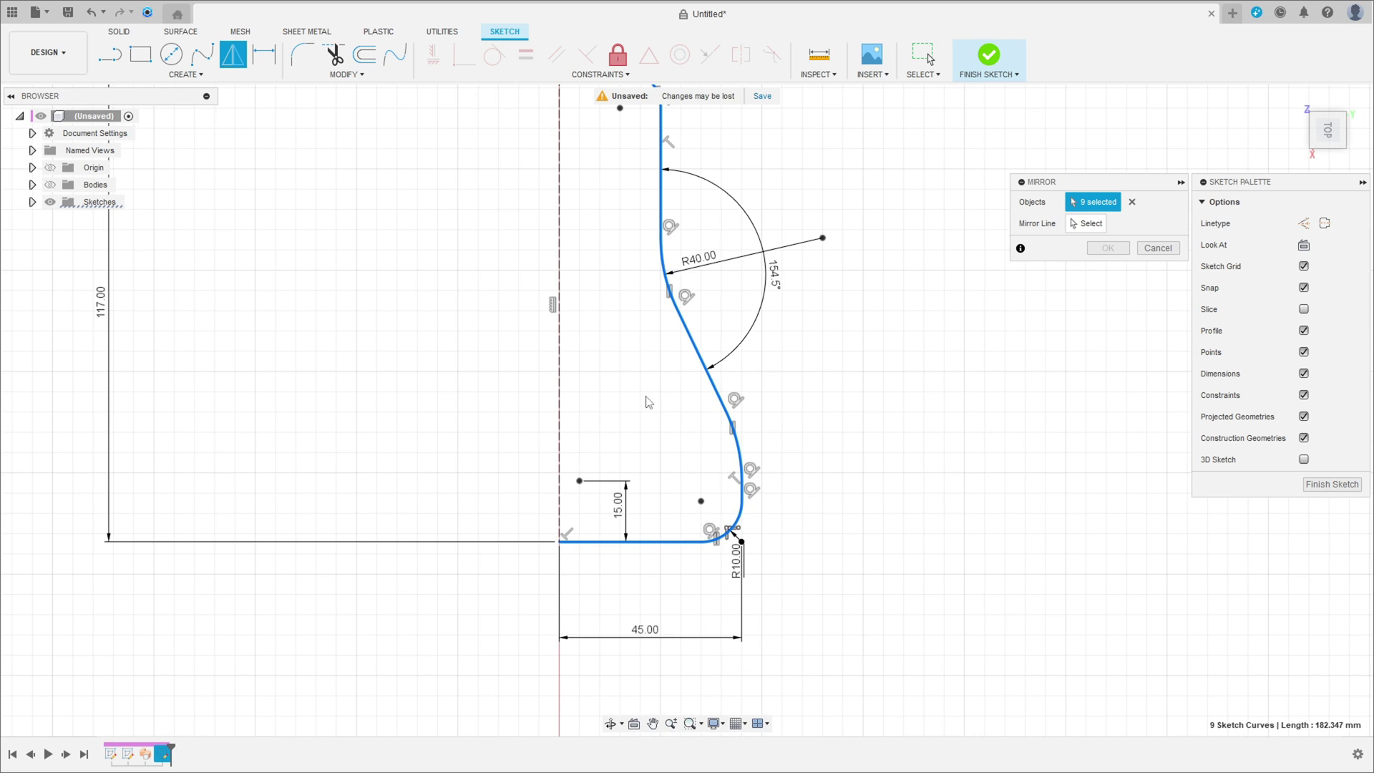
click(1047, 227)
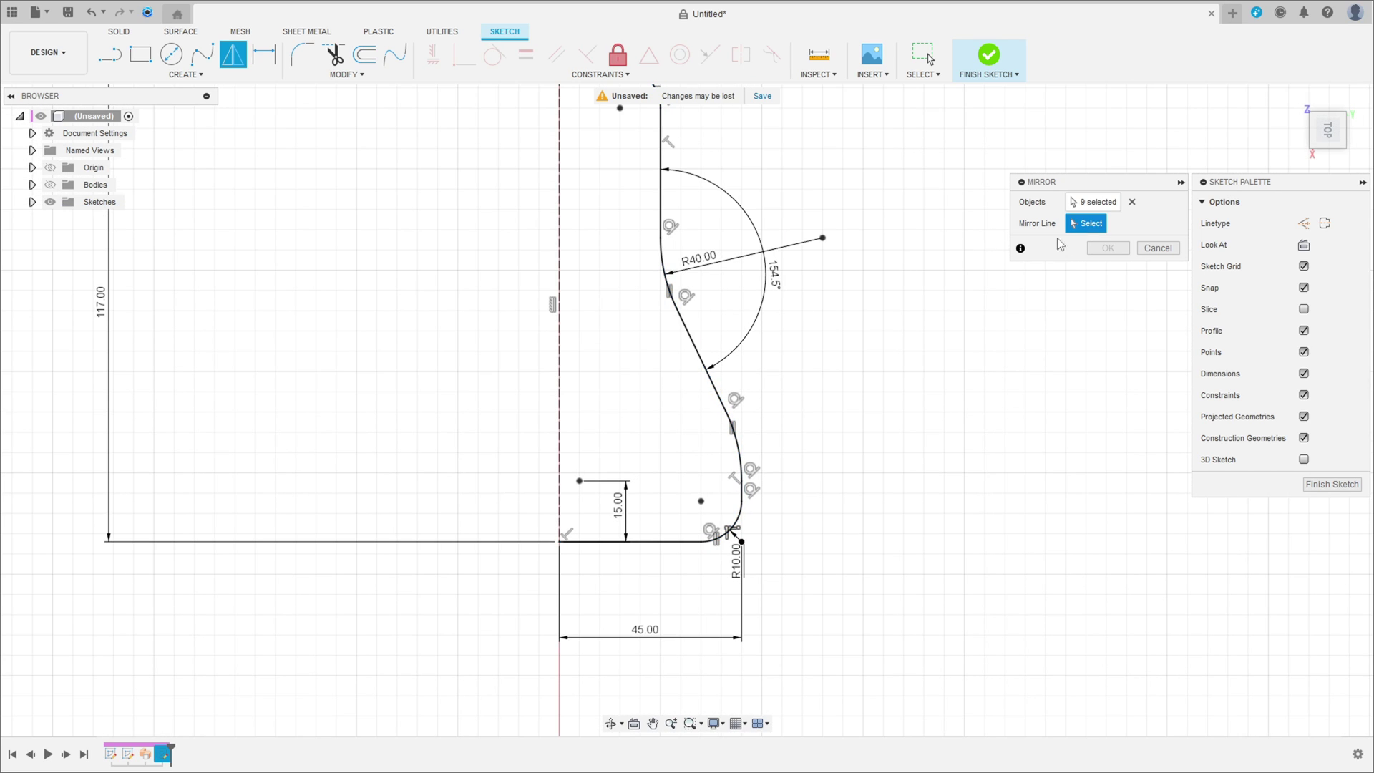
click(560, 362)
scroll(594, 370, down, 3)
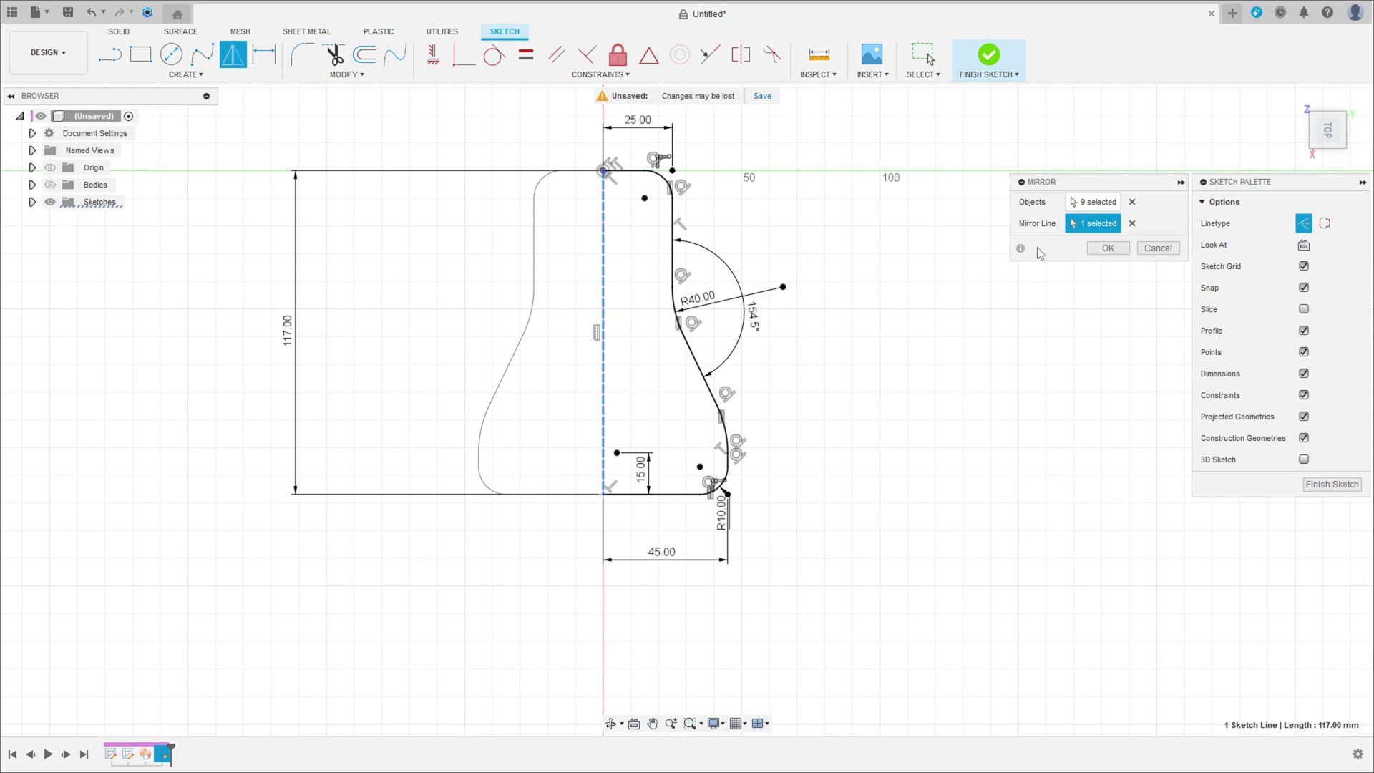
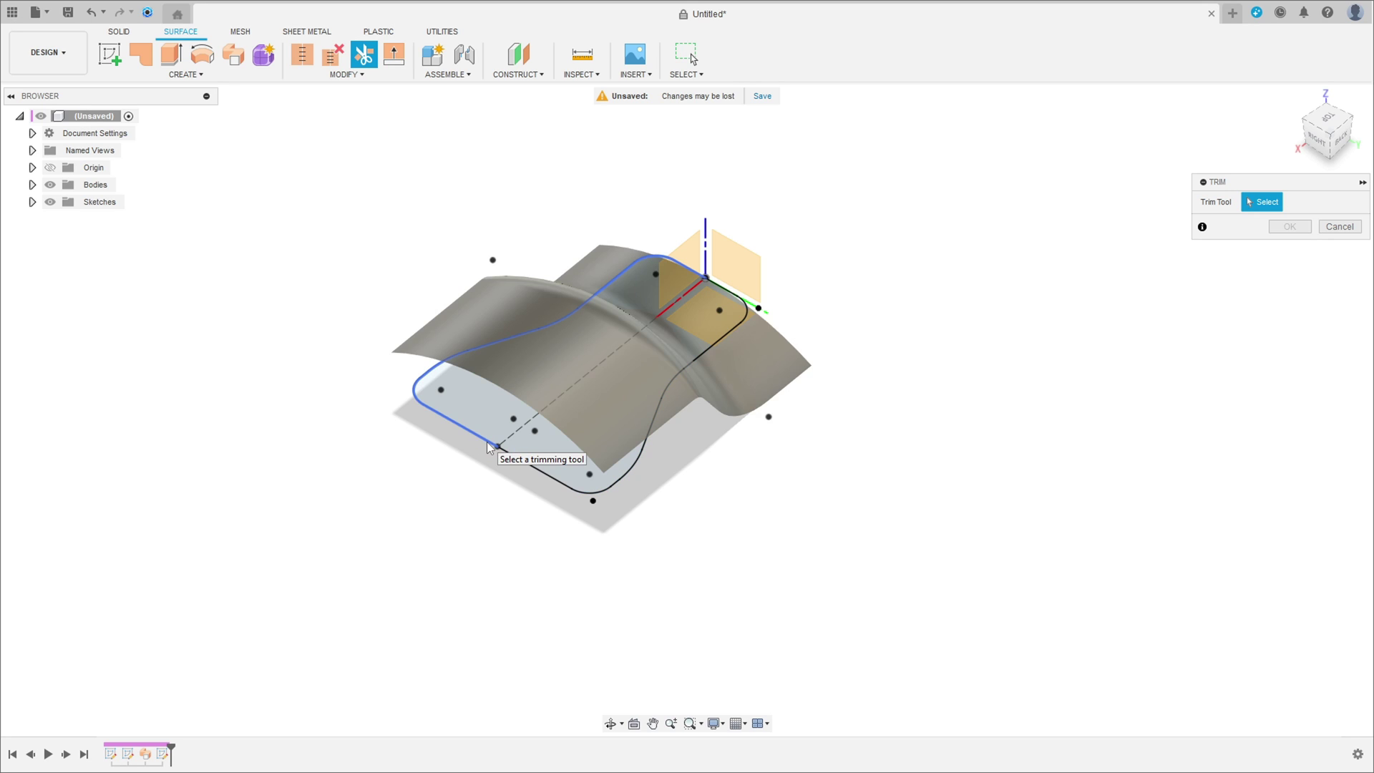
Trim away the swept surface outside the mirrored half of the outline, using that curve chain as the trim tool.
click(499, 448)
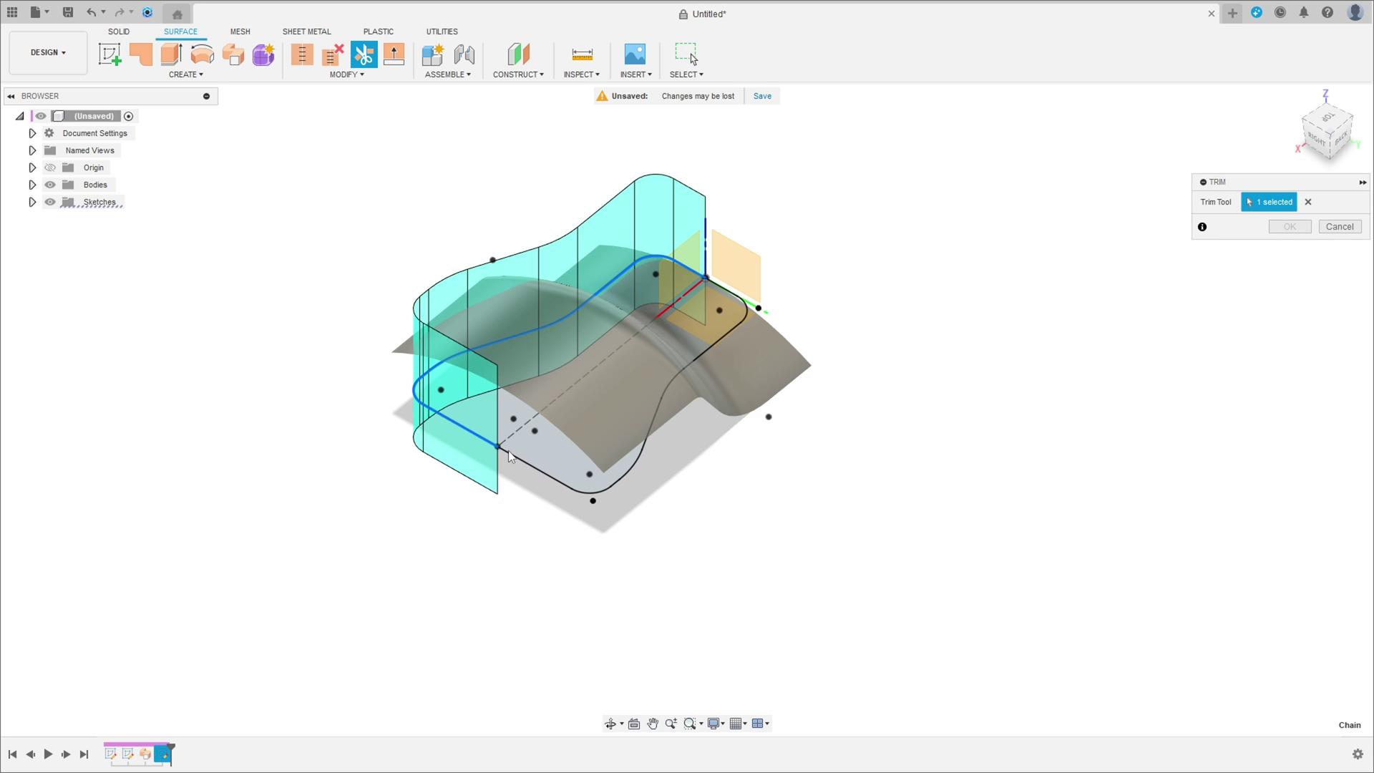
shift+middle_drag(509, 460, 561, 493)
scroll(561, 492, up, 4)
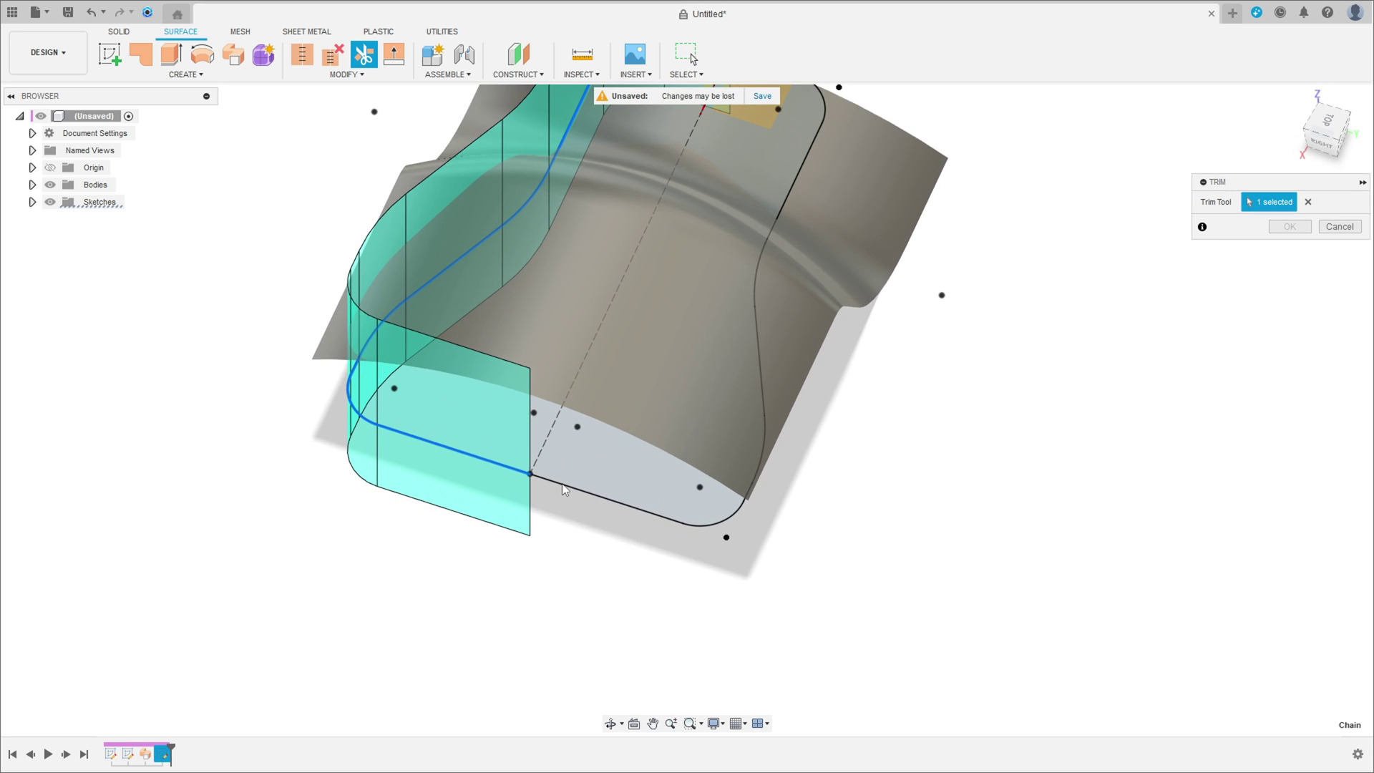
scroll(542, 447, down, 3)
shift+middle_drag(542, 449, 620, 426)
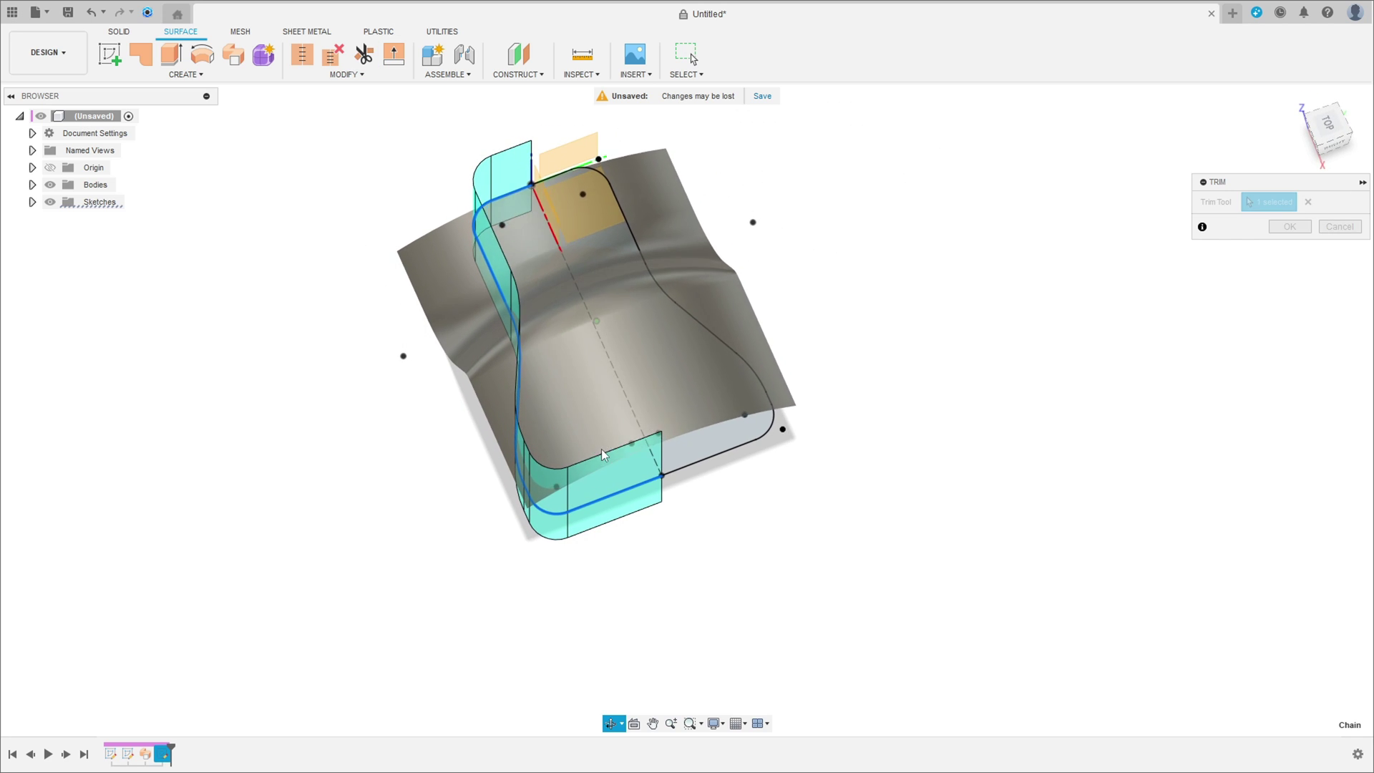
click(448, 281)
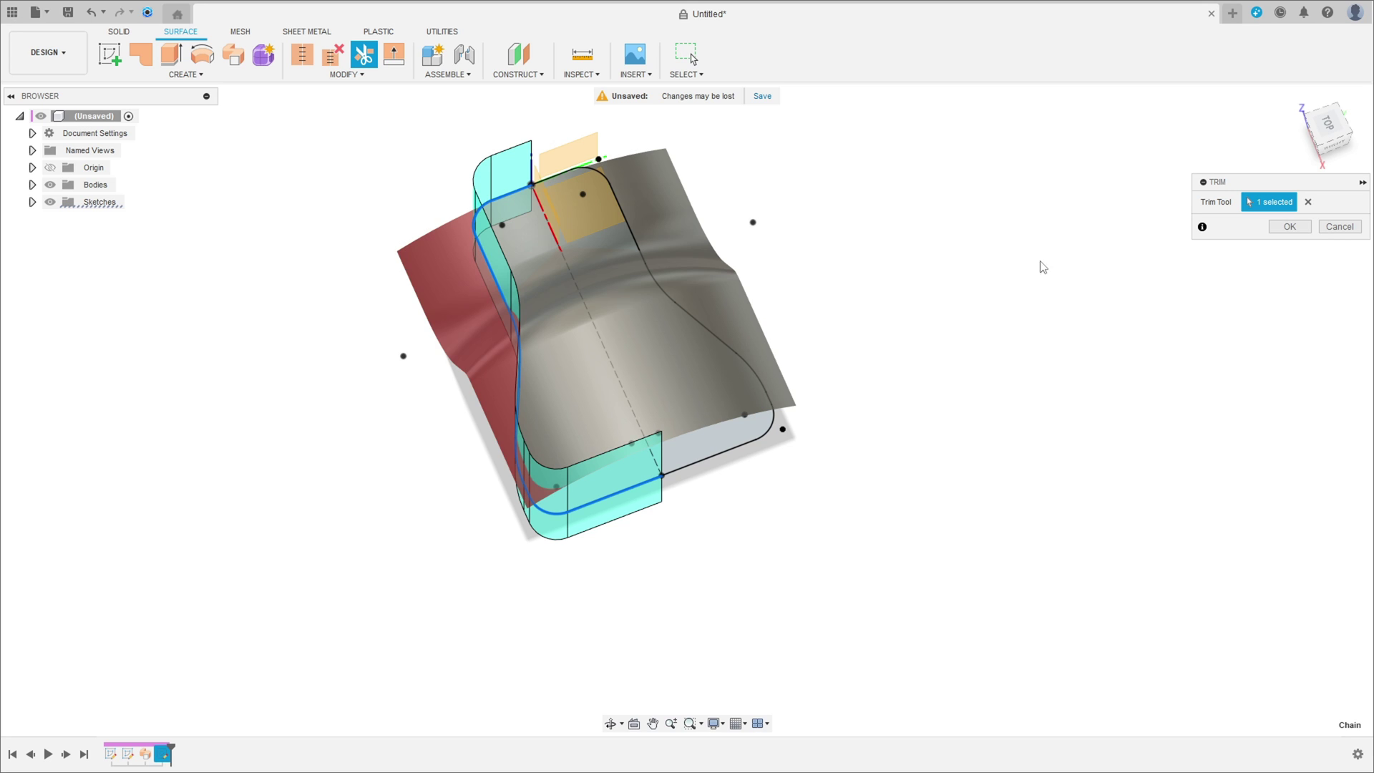
click(1301, 228)
Trim away the remaining surface outside the originally drawn half of the outline, using that curve chain as the trim tool.
shift+middle_drag(1077, 277, 991, 248)
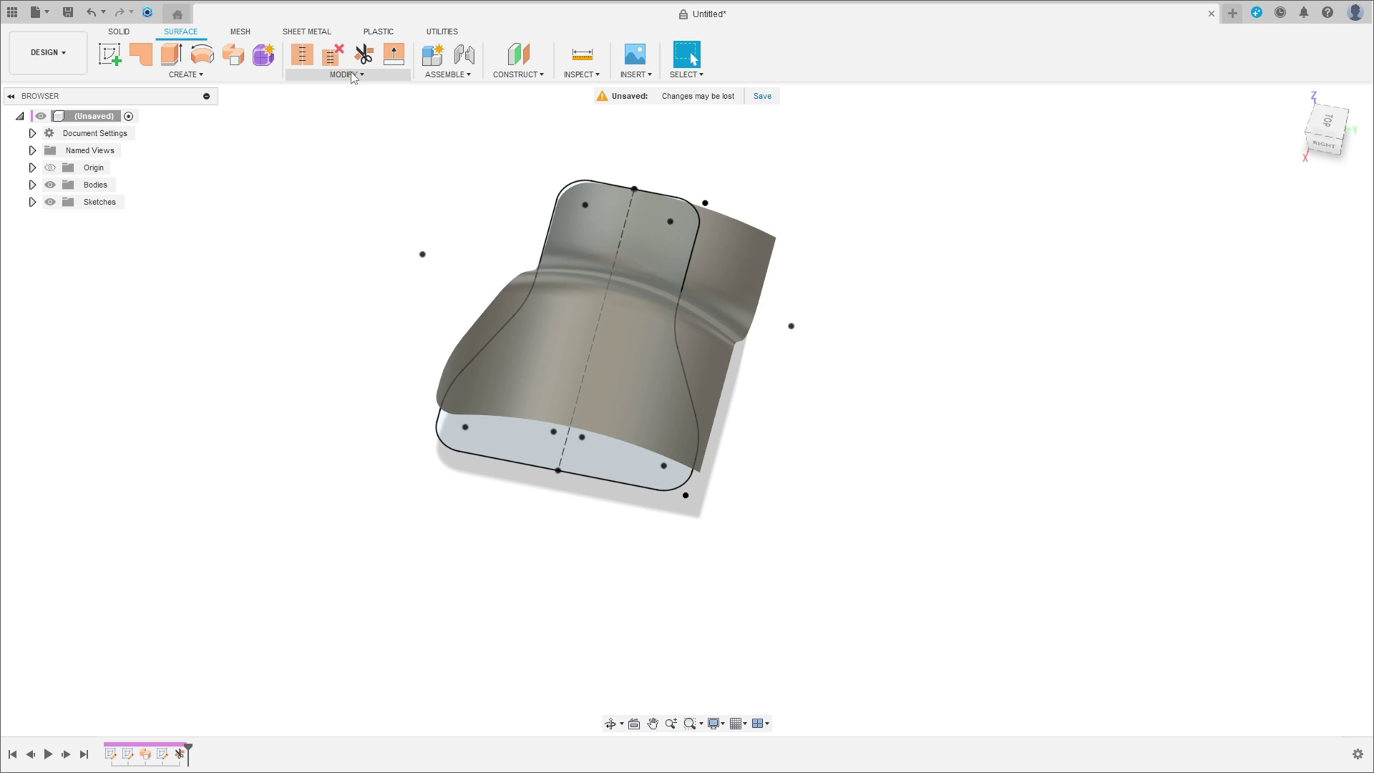
click(364, 55)
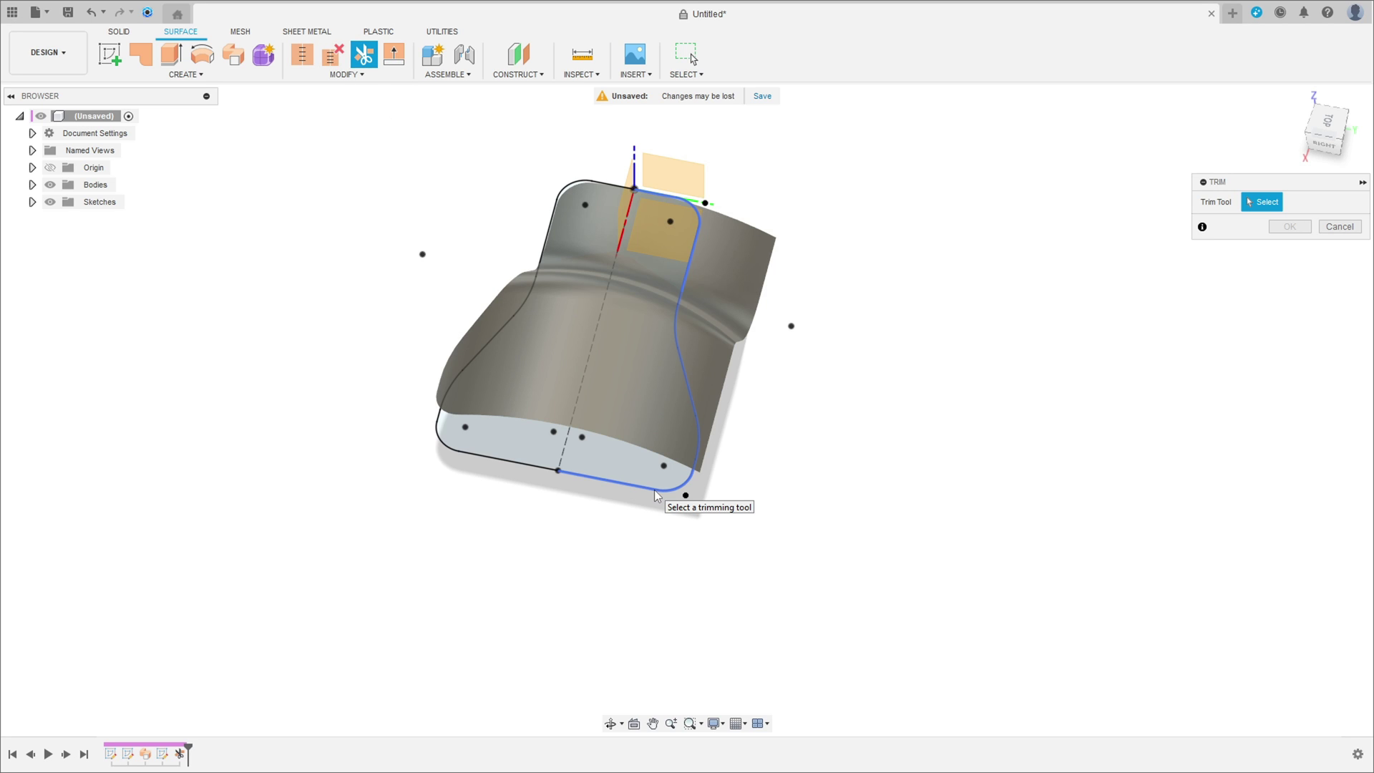
click(655, 494)
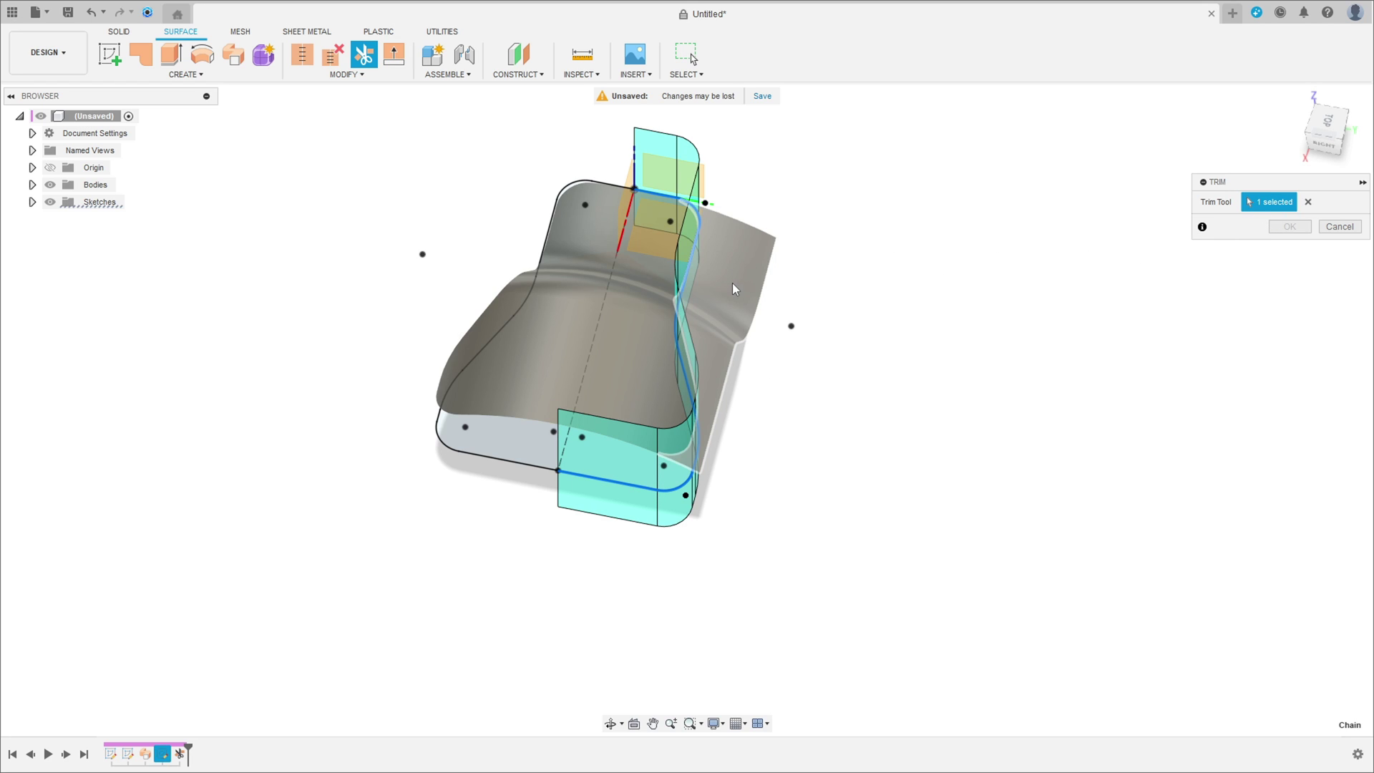
shift+middle_drag(733, 280, 745, 285)
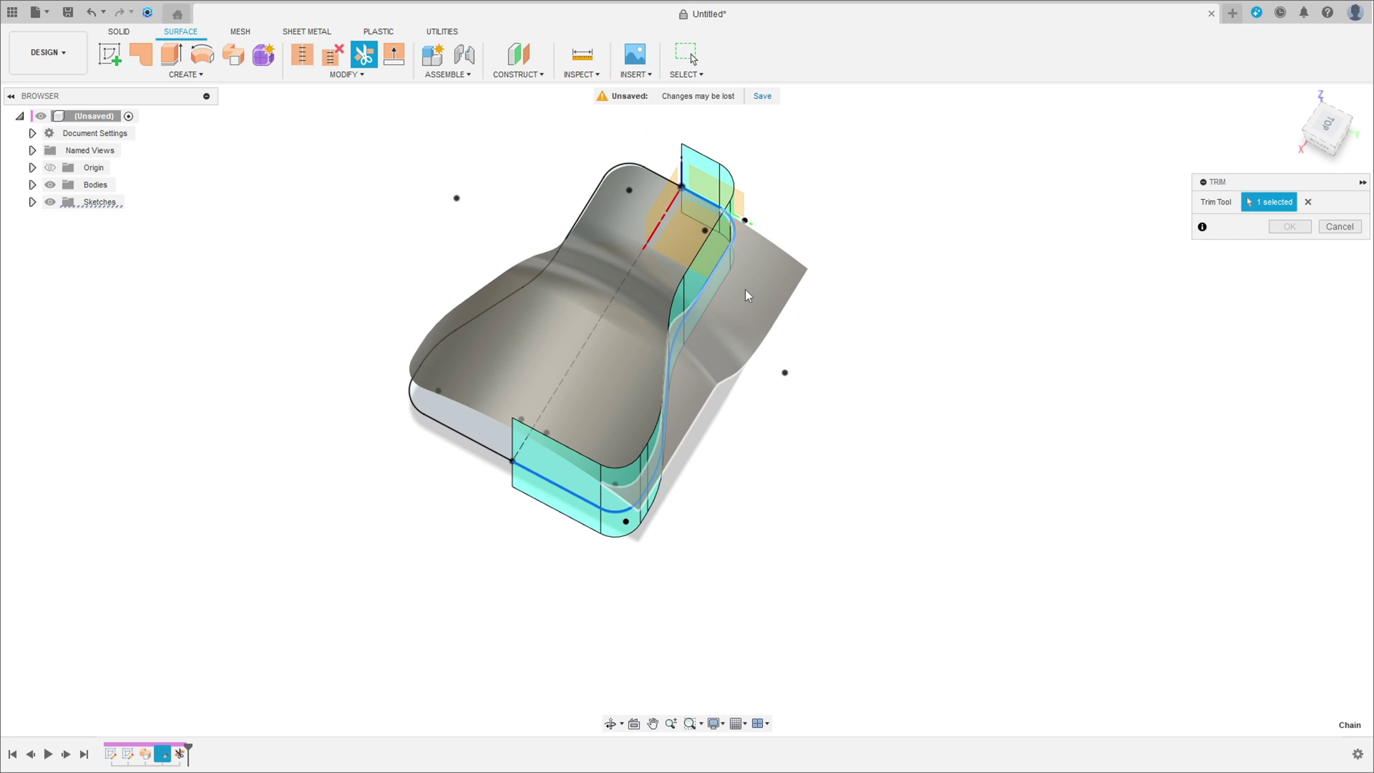
scroll(745, 290, up, 3)
click(776, 281)
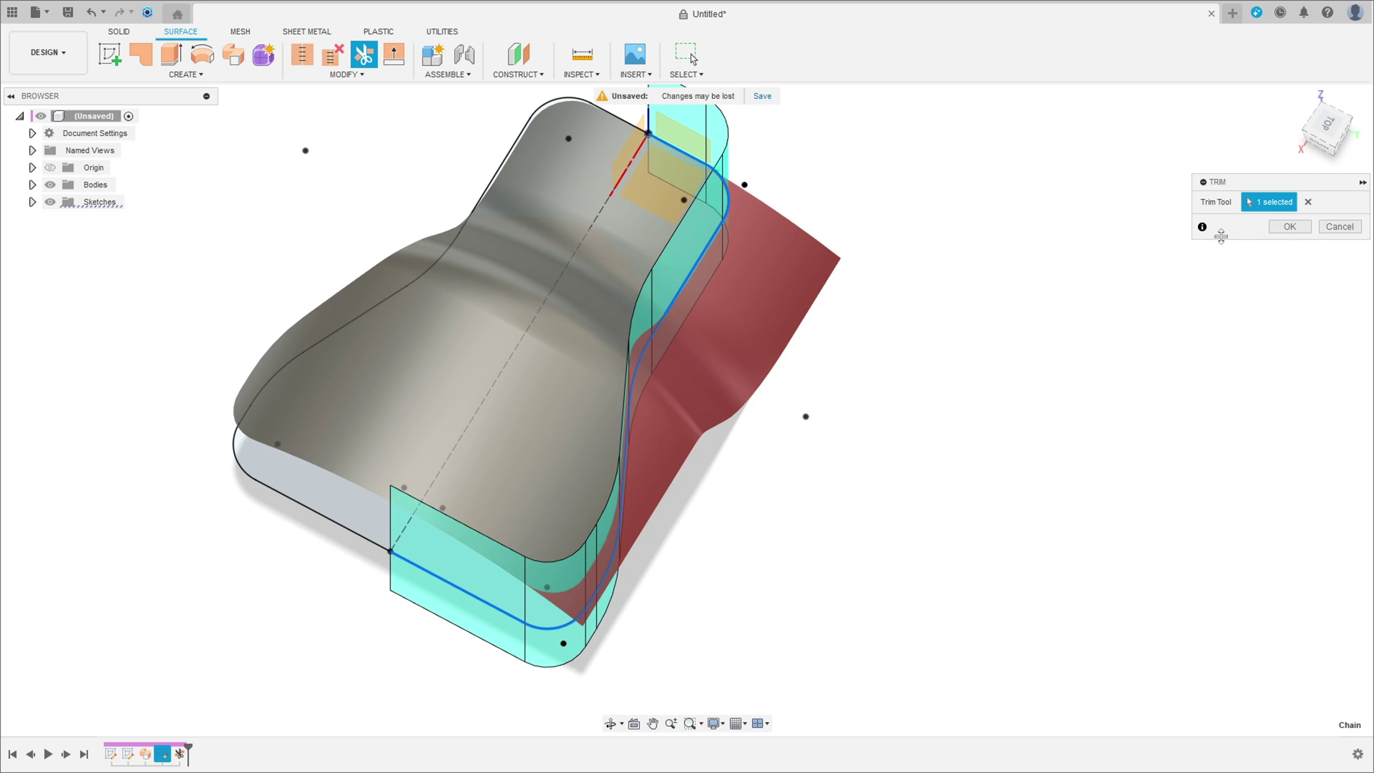
click(1290, 226)
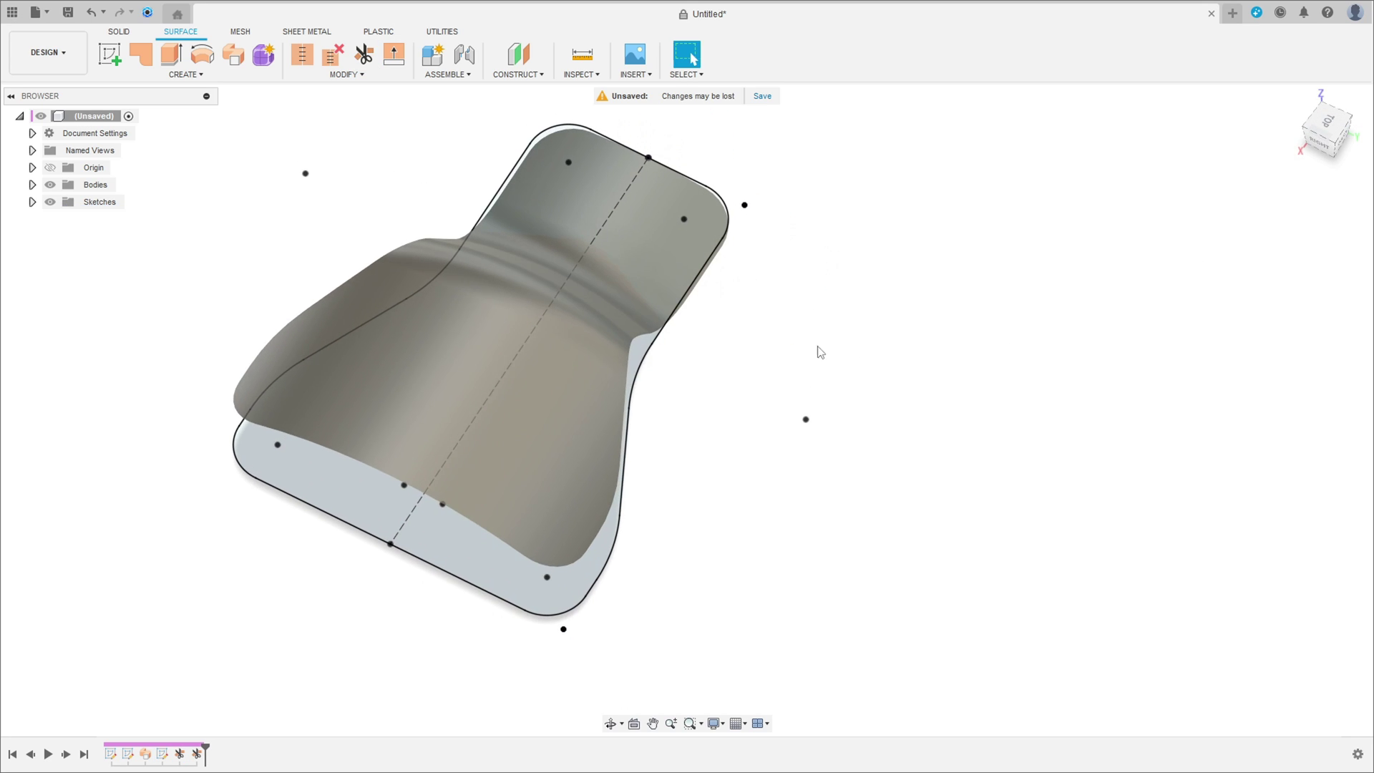
Hide the outline sketch, Sketch3, so that only the trimmed surface is shown.
click(33, 201)
click(63, 256)
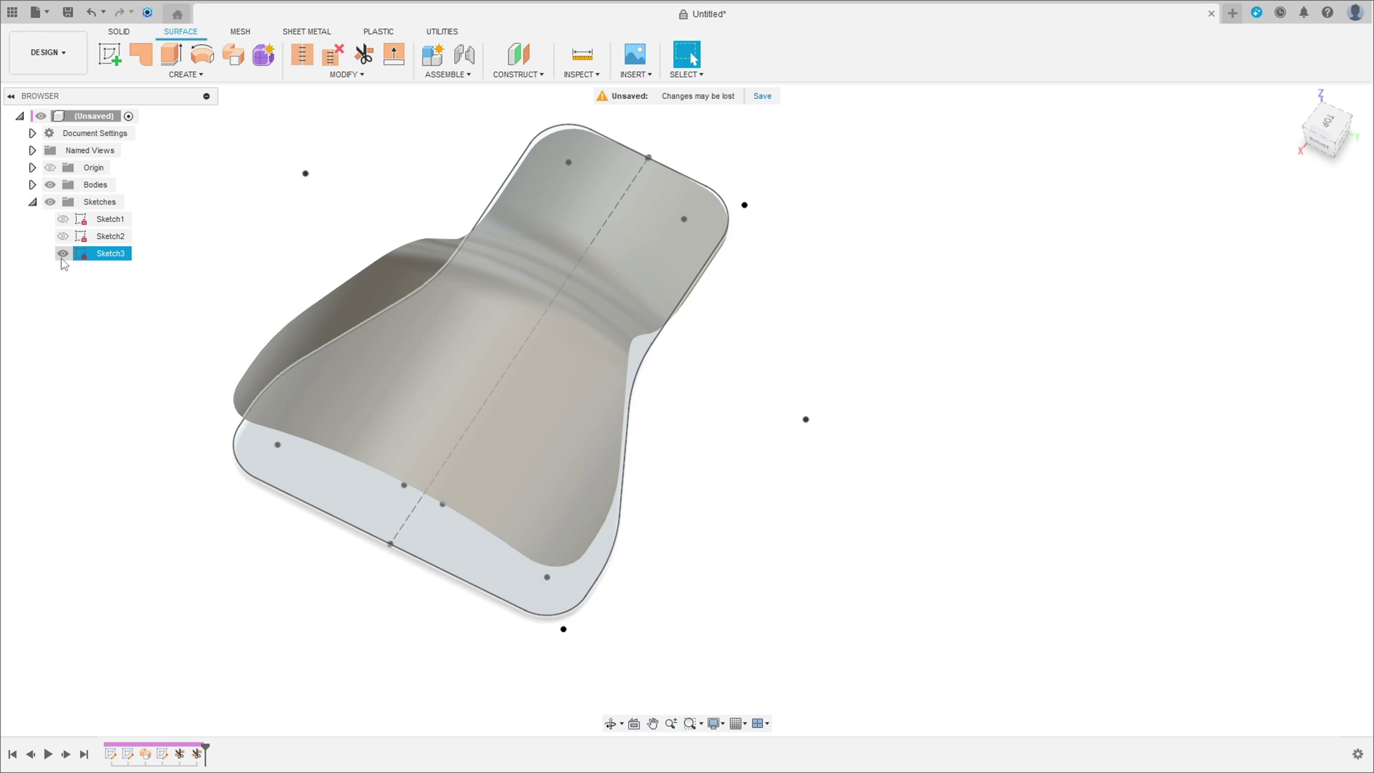
click(63, 253)
mouse_move(503, 307)
shift+middle_down()
mouse_move(402, 283)
mouse_move(263, 279)
mouse_move(757, 255)
mouse_move(864, 305)
mouse_move(940, 315)
shift+middle_up()
shift+middle_drag(734, 562, 668, 500)
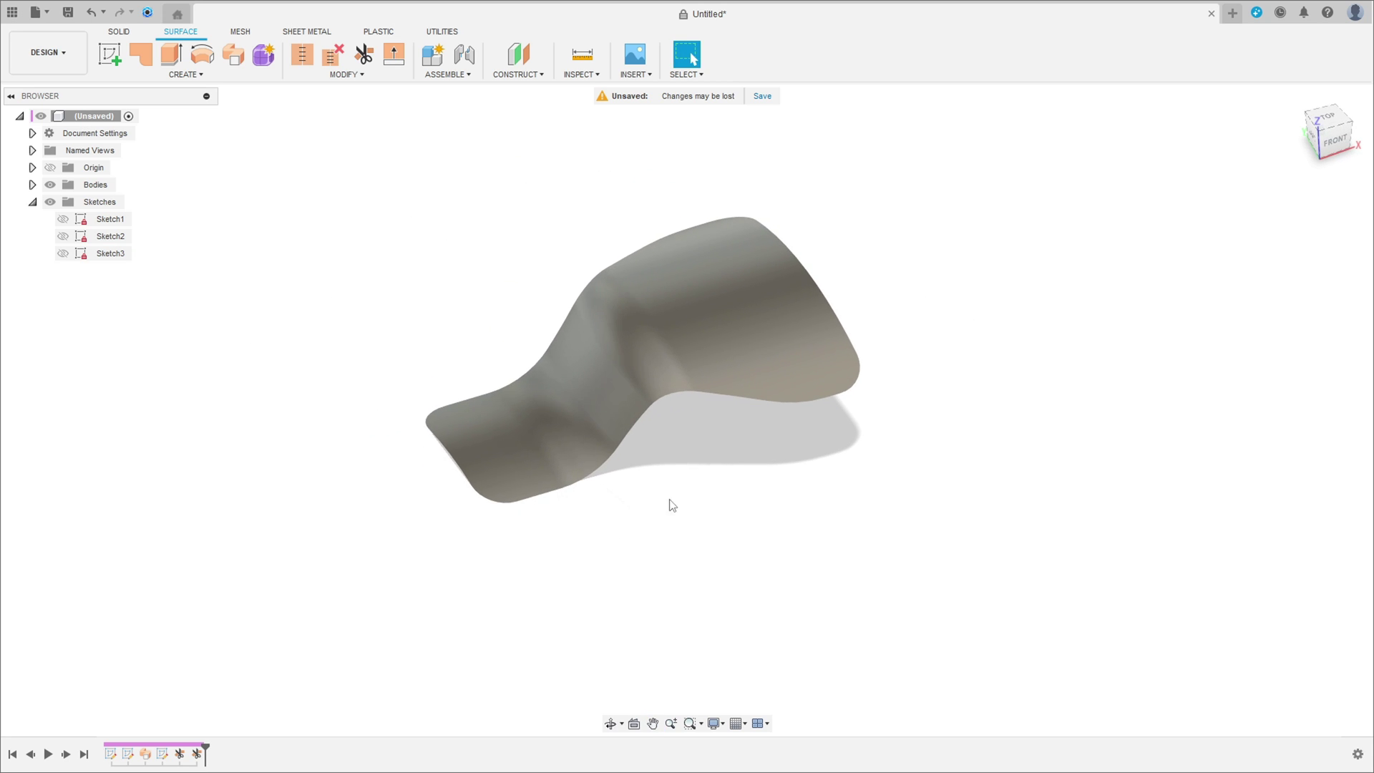
Thicken the trimmed surface symmetrically by 2 mm as a new body and collapse the sketches list.
click(187, 75)
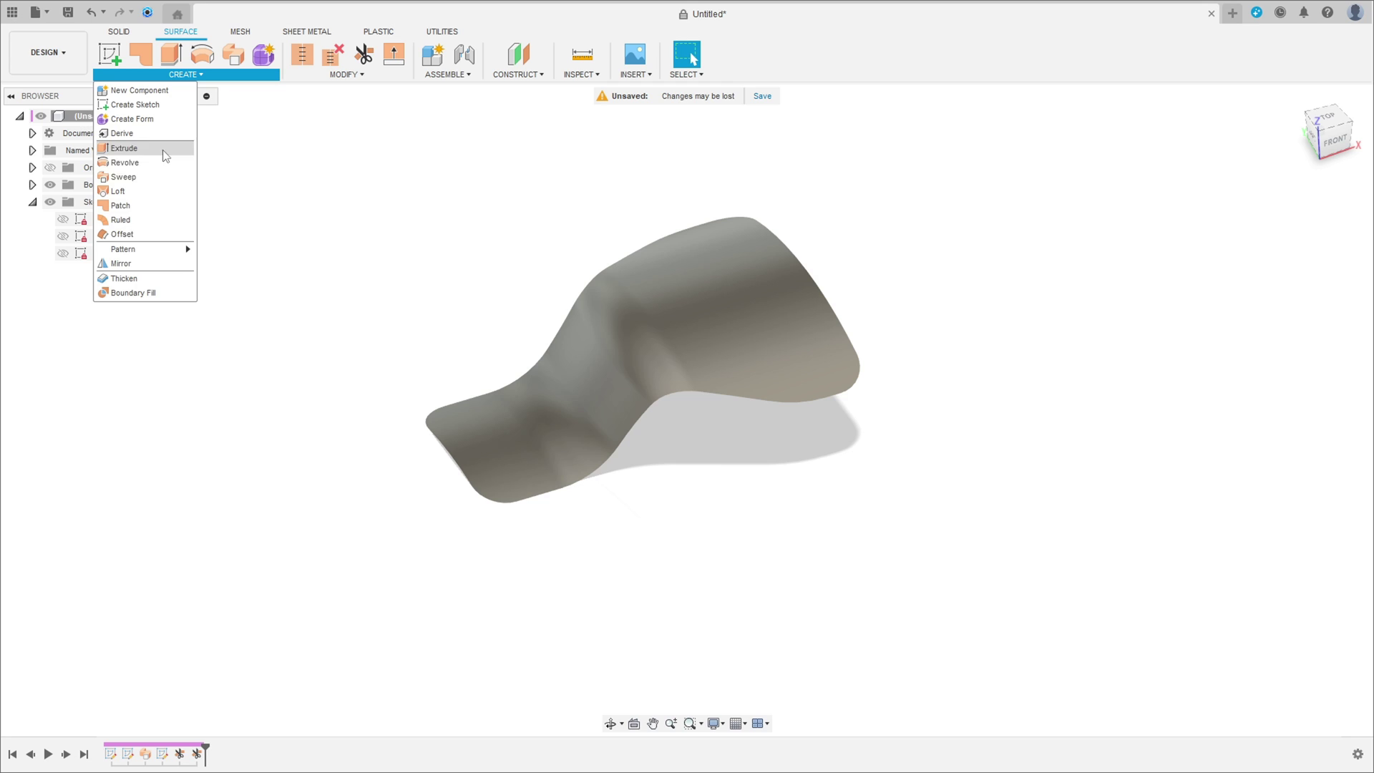
click(124, 279)
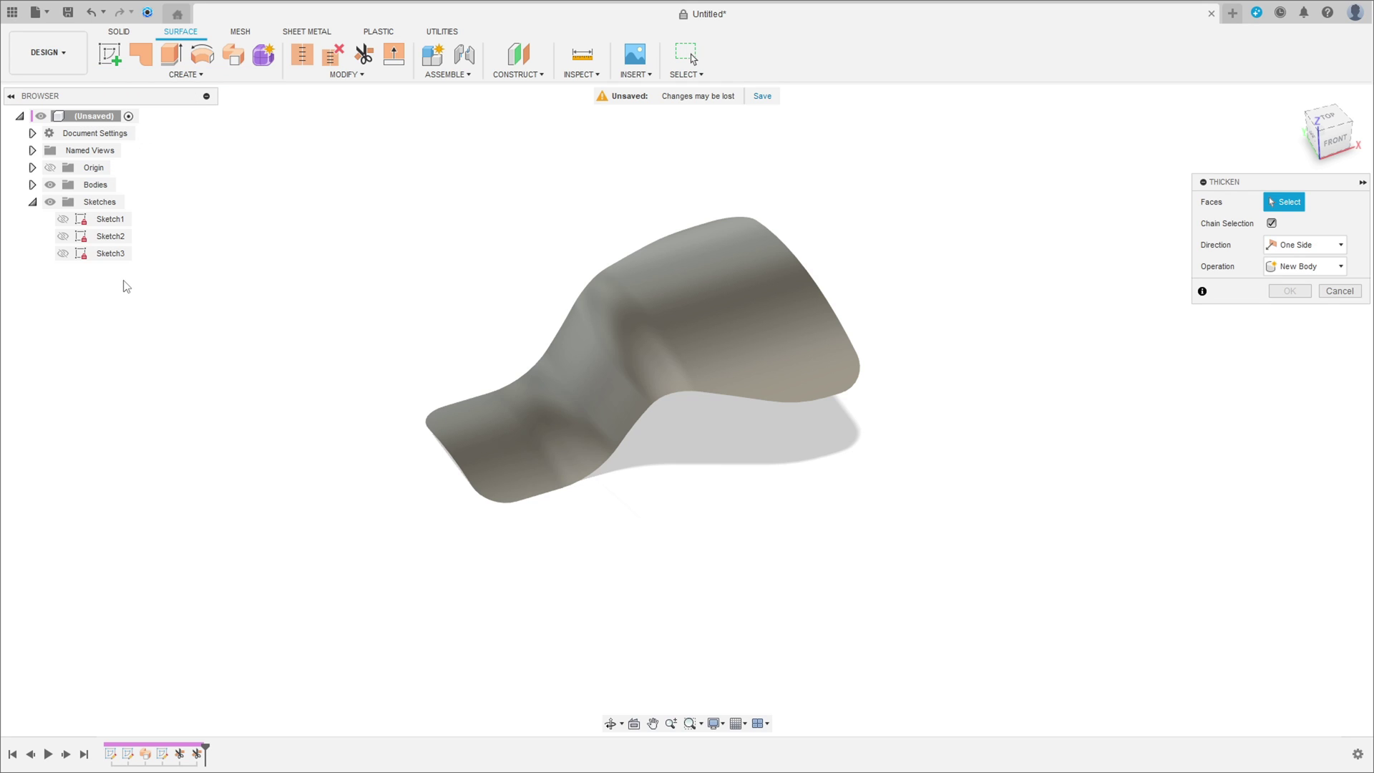
click(657, 319)
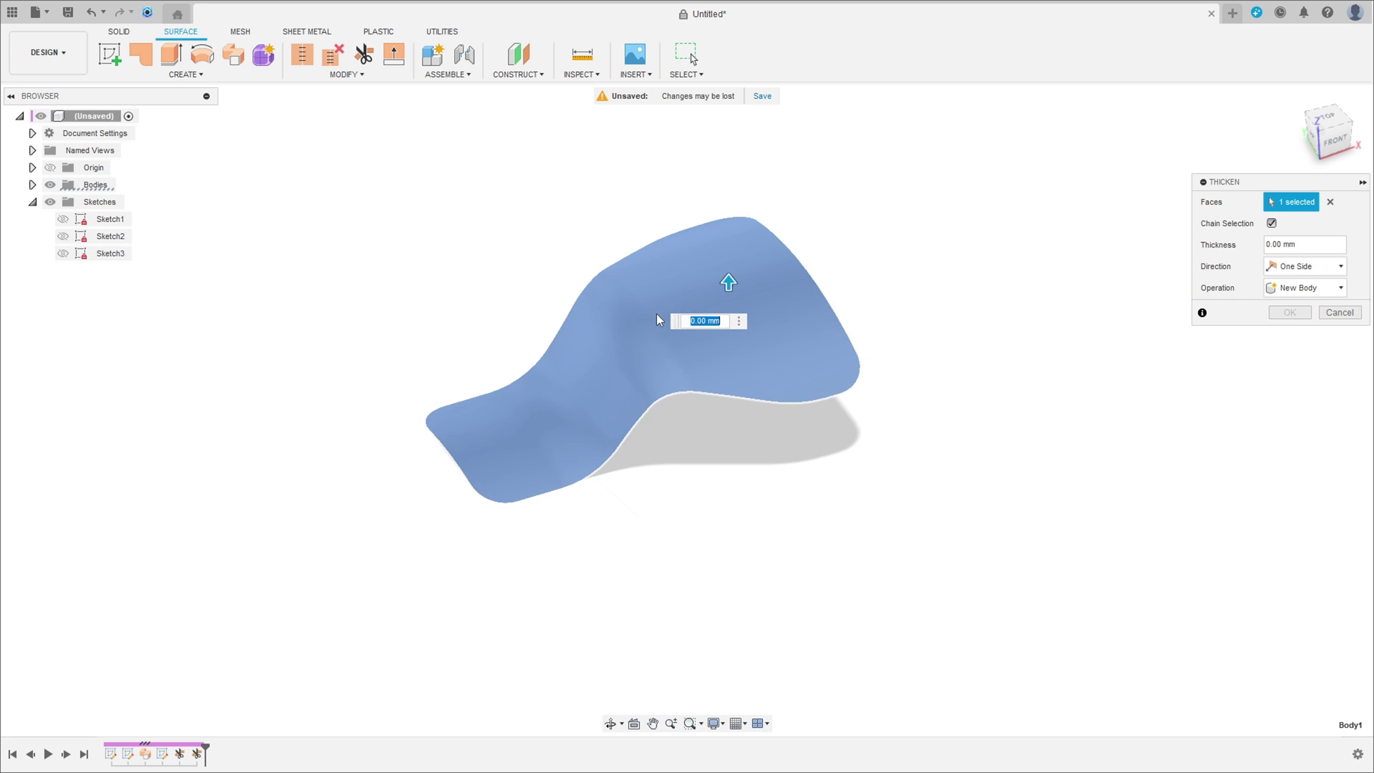
click(1317, 277)
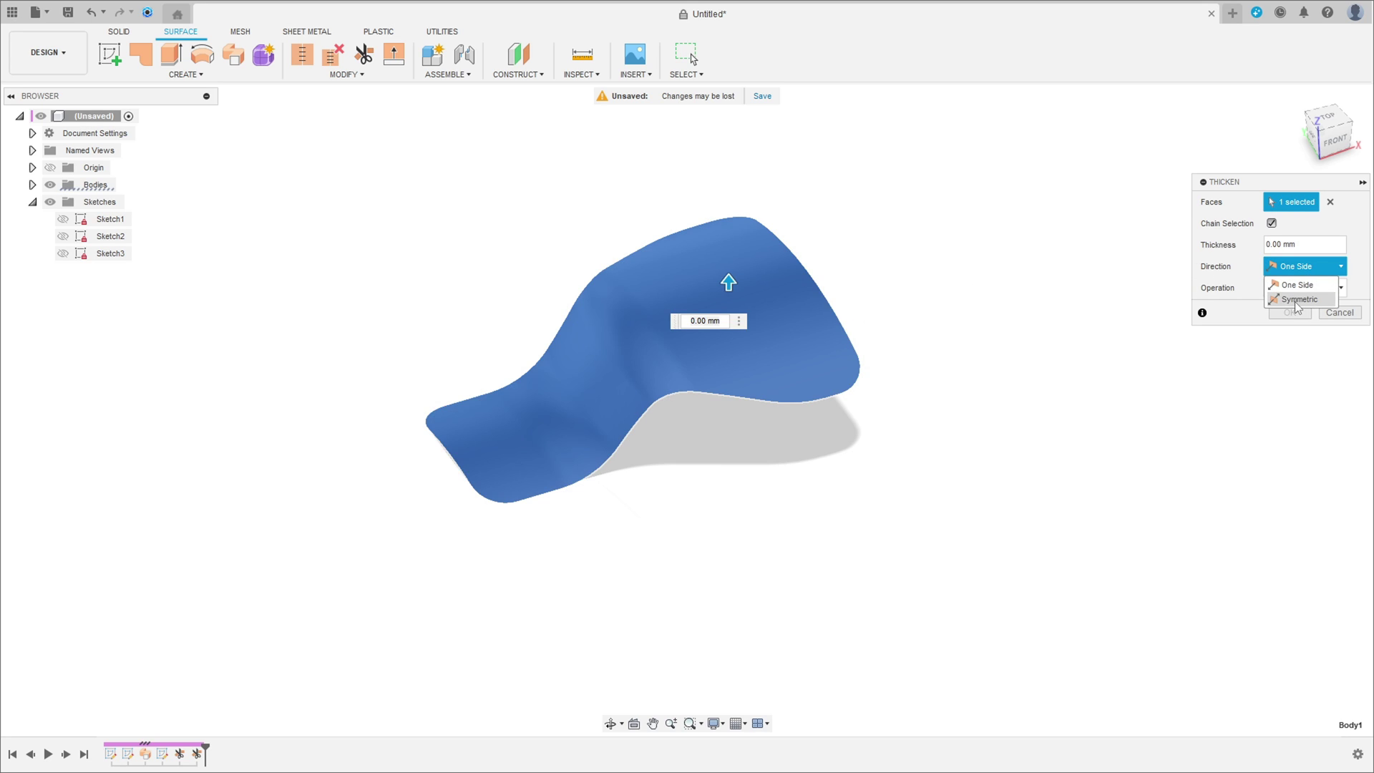
click(1297, 304)
click(1282, 245)
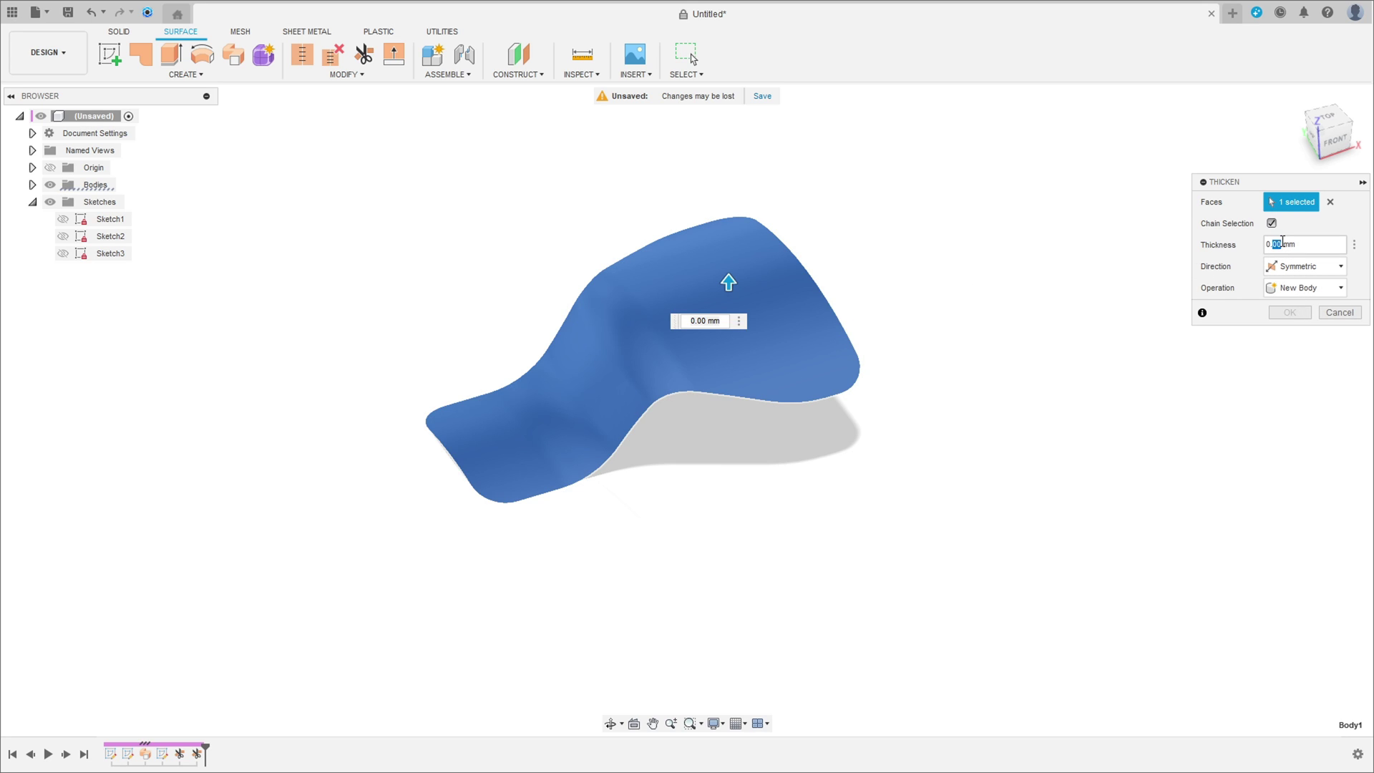
double_click(1299, 245)
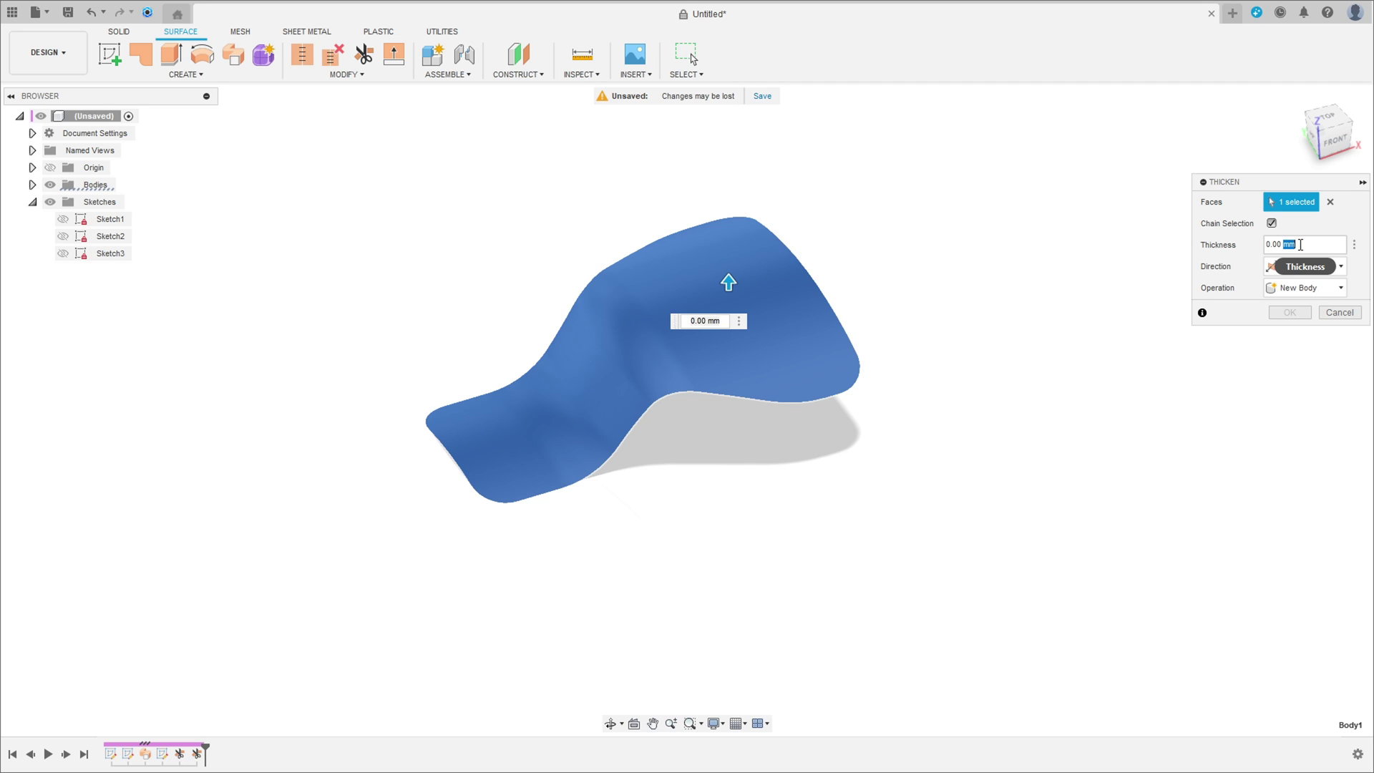
text(2)
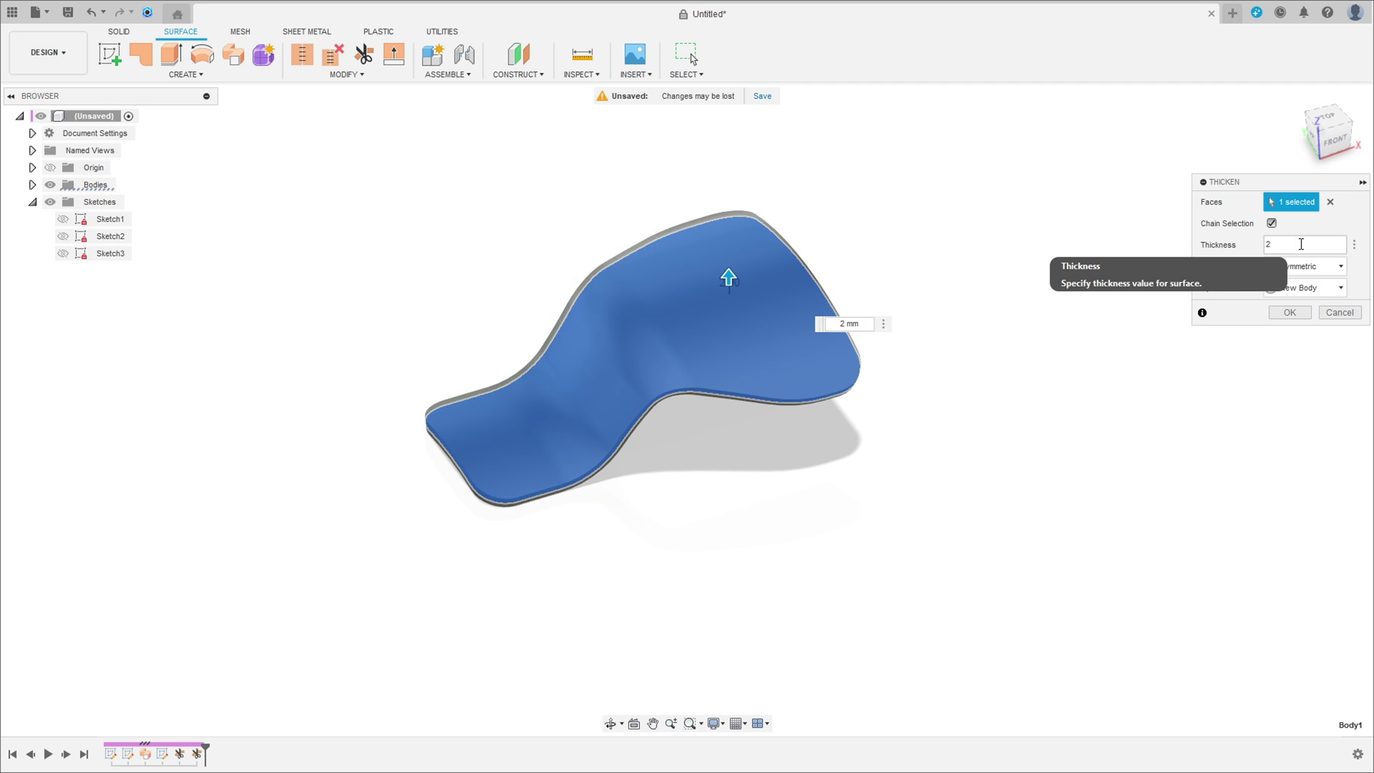
click(1288, 312)
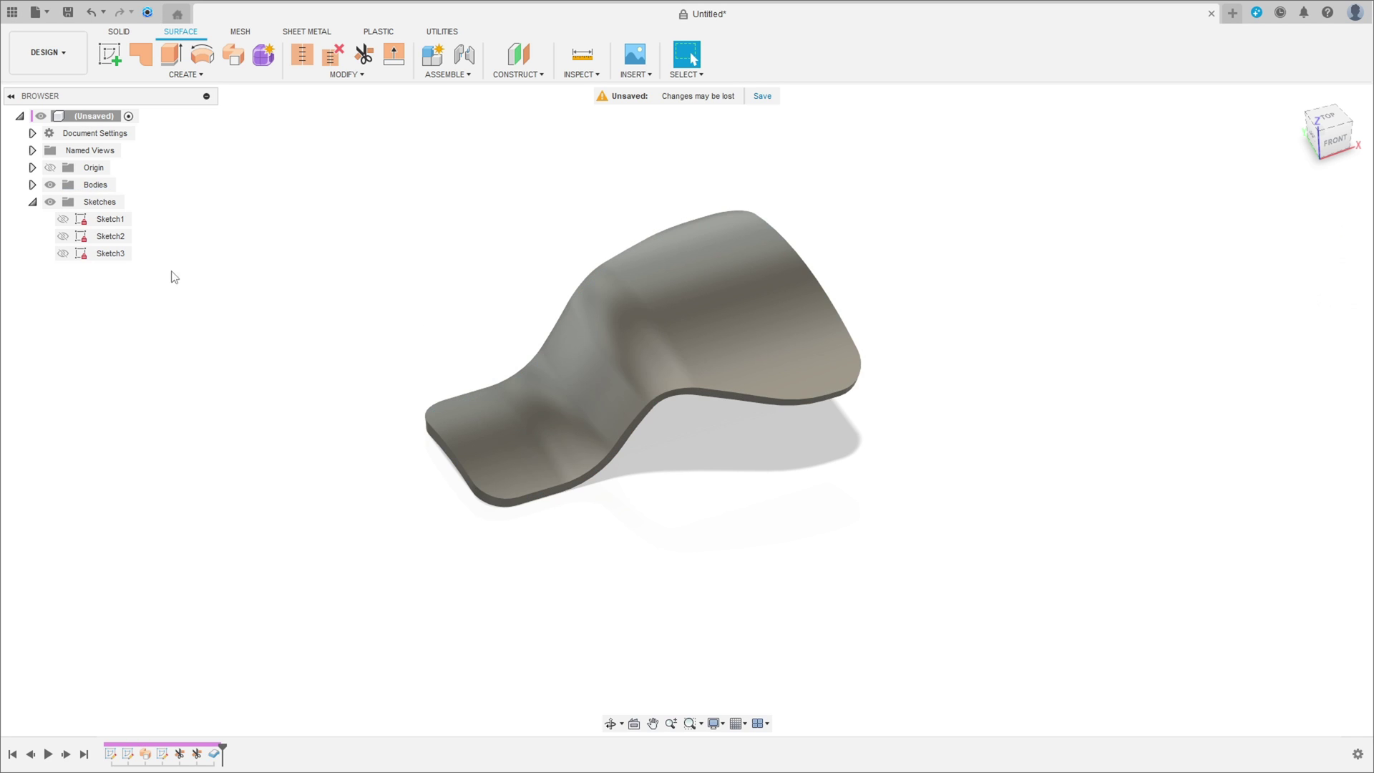
click(32, 202)
mouse_move(448, 297)
shift+middle_down()
mouse_move(443, 222)
mouse_move(374, 200)
mouse_move(221, 264)
mouse_move(6, 284)
mouse_move(254, 326)
shift+middle_up()
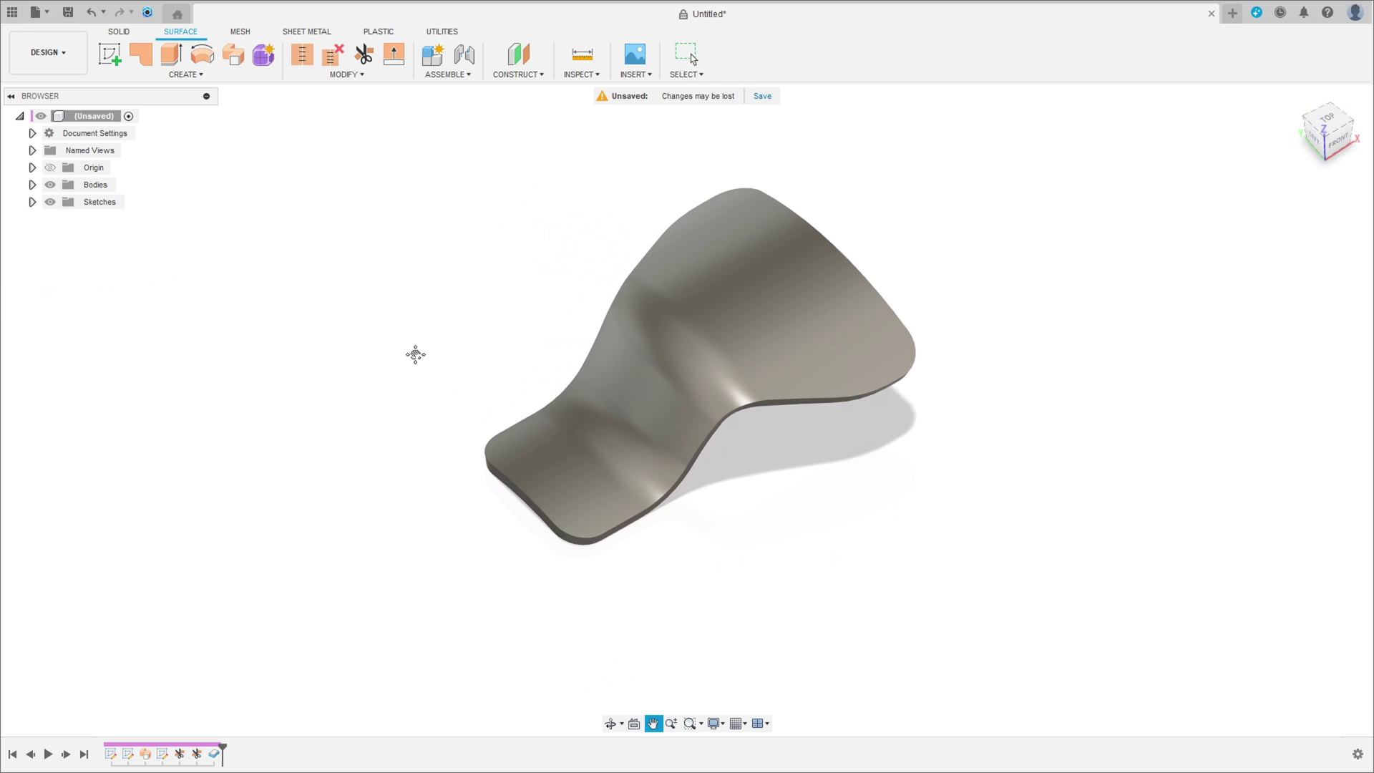